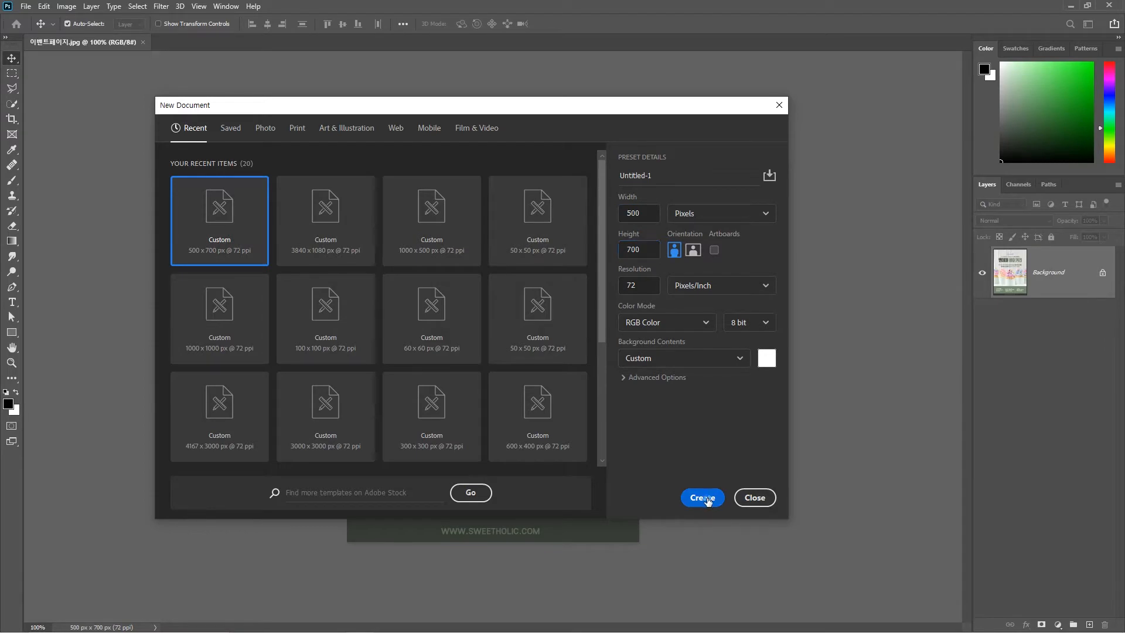
# Create a 500 × 700 px, 72 ppi RGB document and tile it side by side with the reference image 이벤트페이지.jpg
pyautogui.click(702, 497)
pyautogui.click(227, 6)
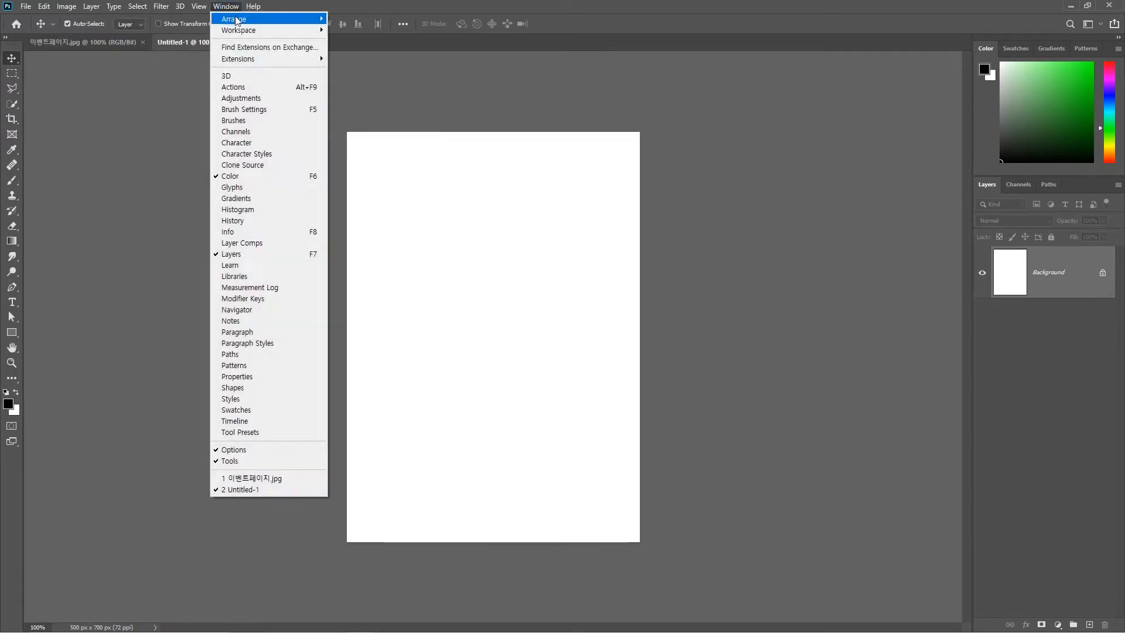
pyautogui.moveTo(246, 20)
pyautogui.click(345, 19)
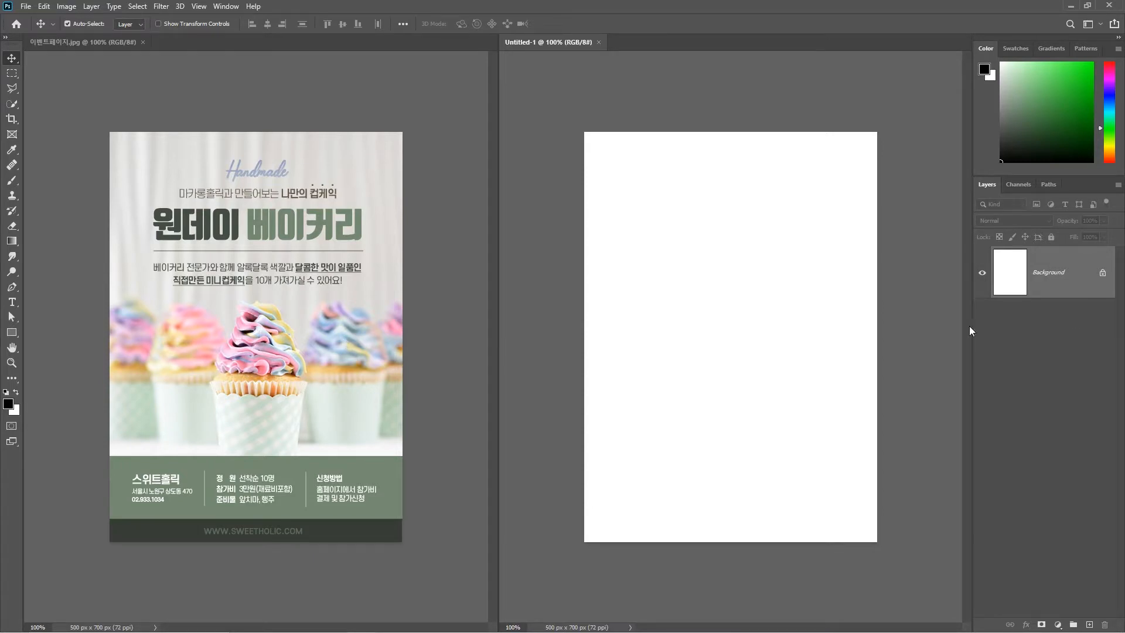
# Open the 컵케이크 image from the 이벤트페이지제작 folder and copy it into the new 500 × 700 px document
pyautogui.click(25, 7)
pyautogui.click(35, 29)
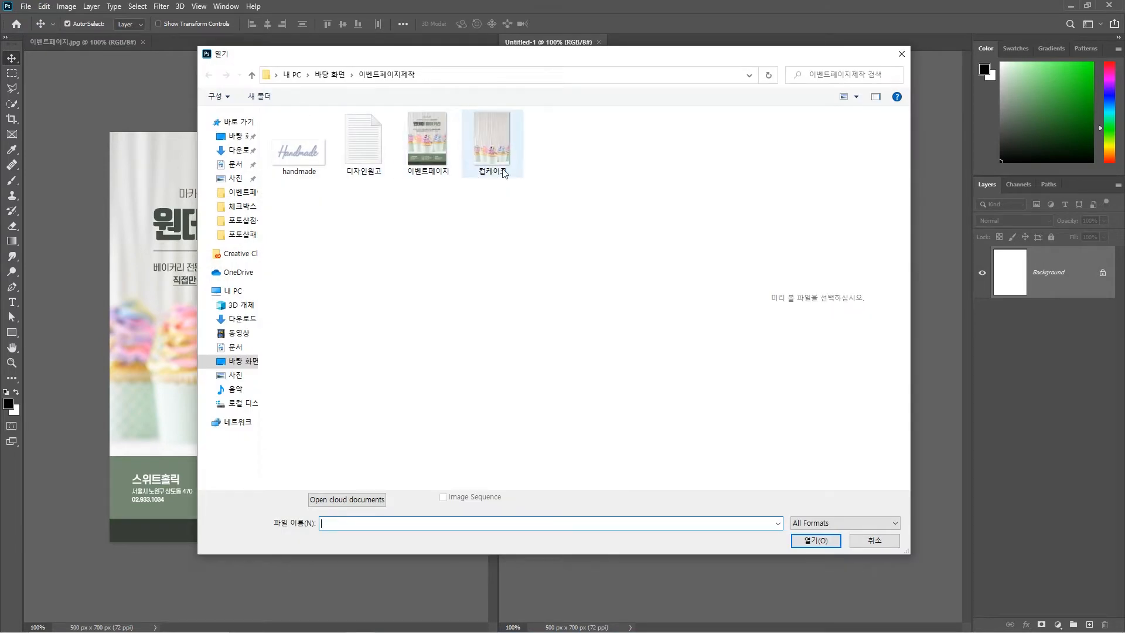
pyautogui.doubleClick(485, 156)
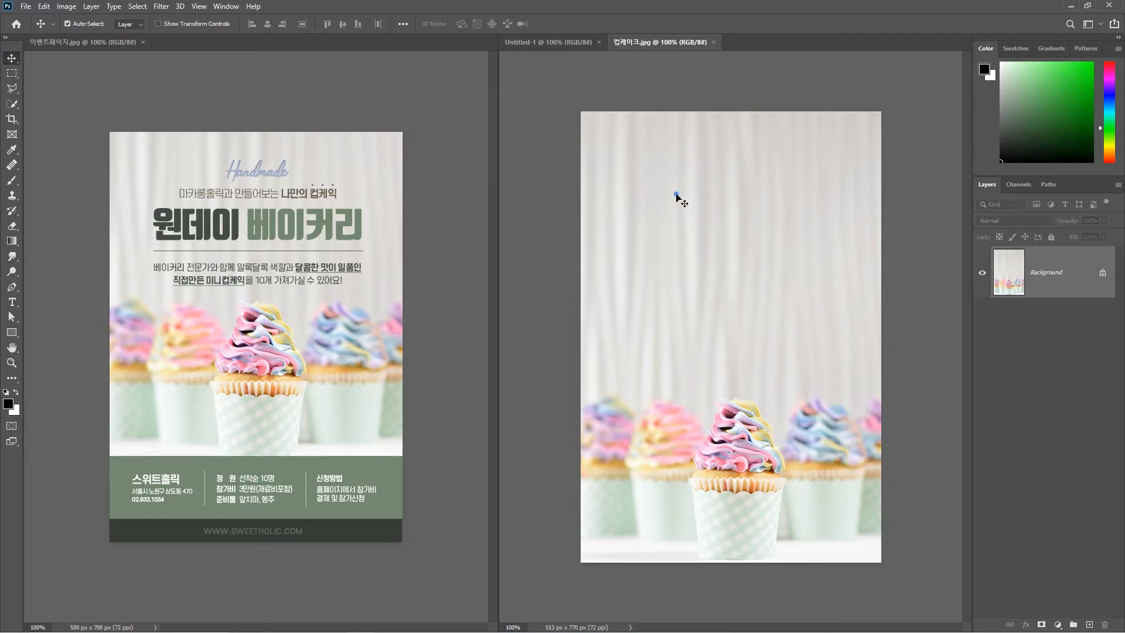
pyautogui.moveTo(554, 44); pyautogui.dragTo(739, 275)
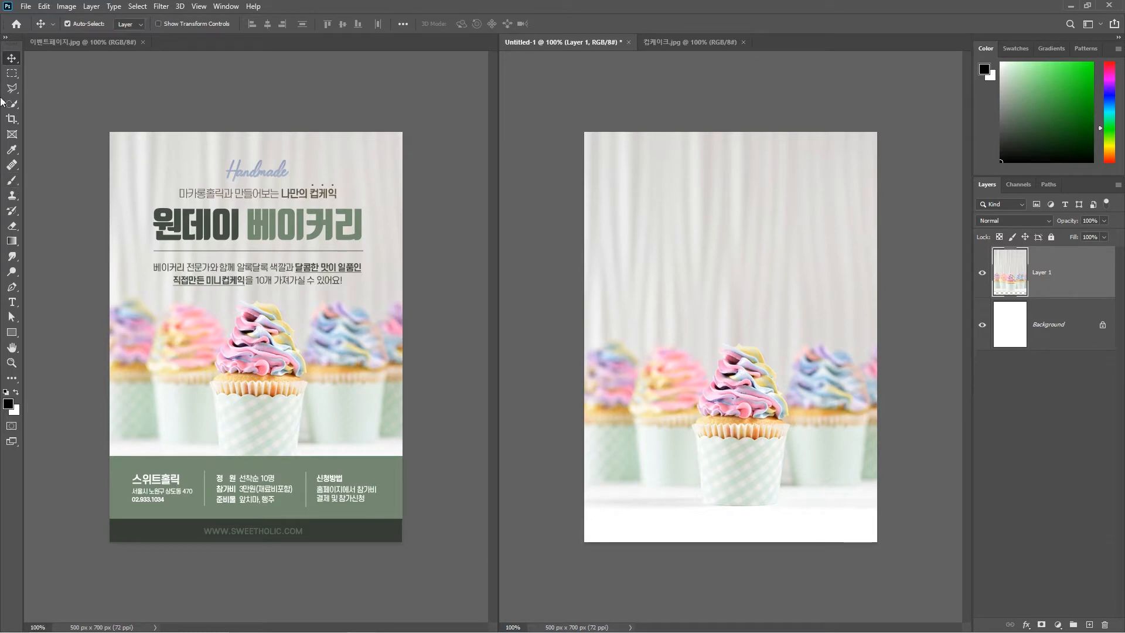
# Draw a rectangle about 565 × 172 px across the poster's lower part, without stroke and filled with the reference band's green, 758872
pyautogui.click(12, 332)
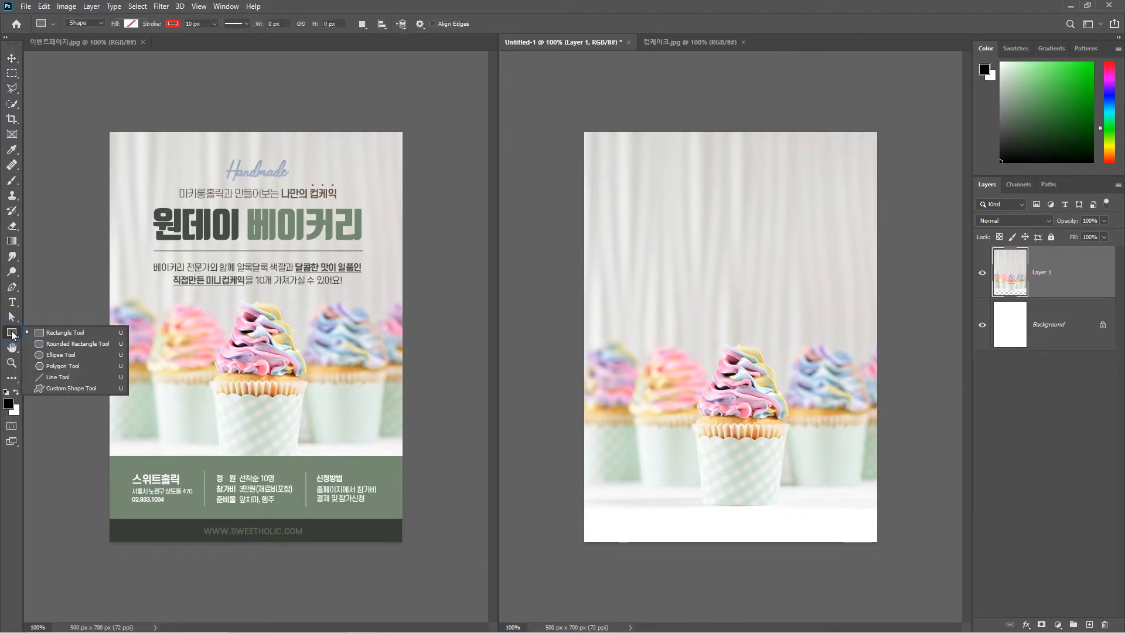
pyautogui.click(65, 334)
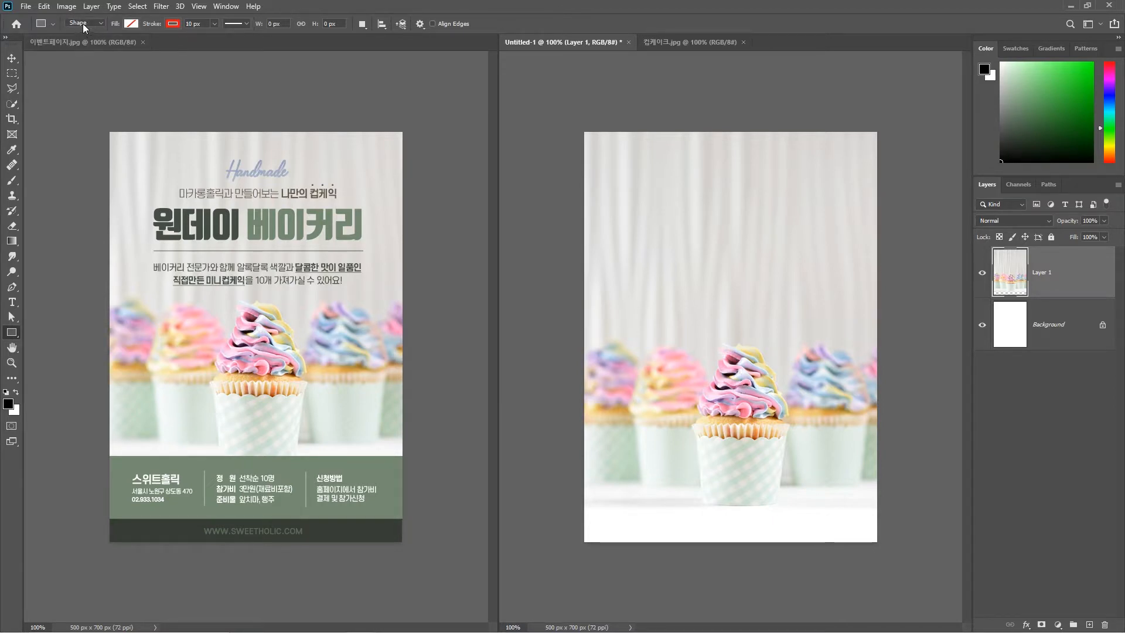
pyautogui.click(131, 24)
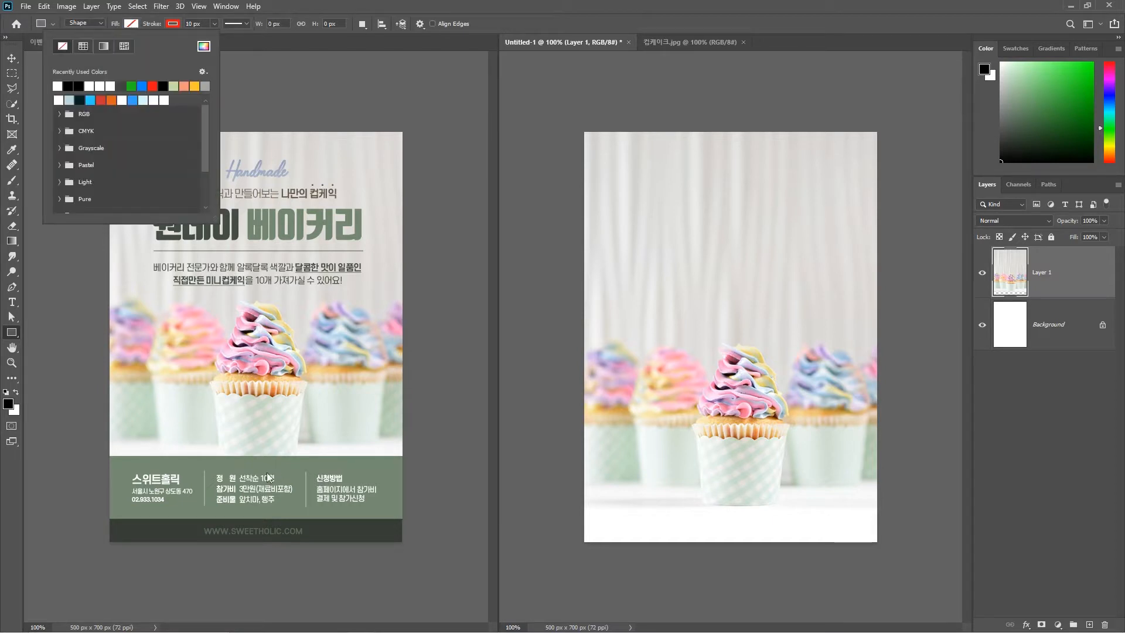
pyautogui.click(202, 46)
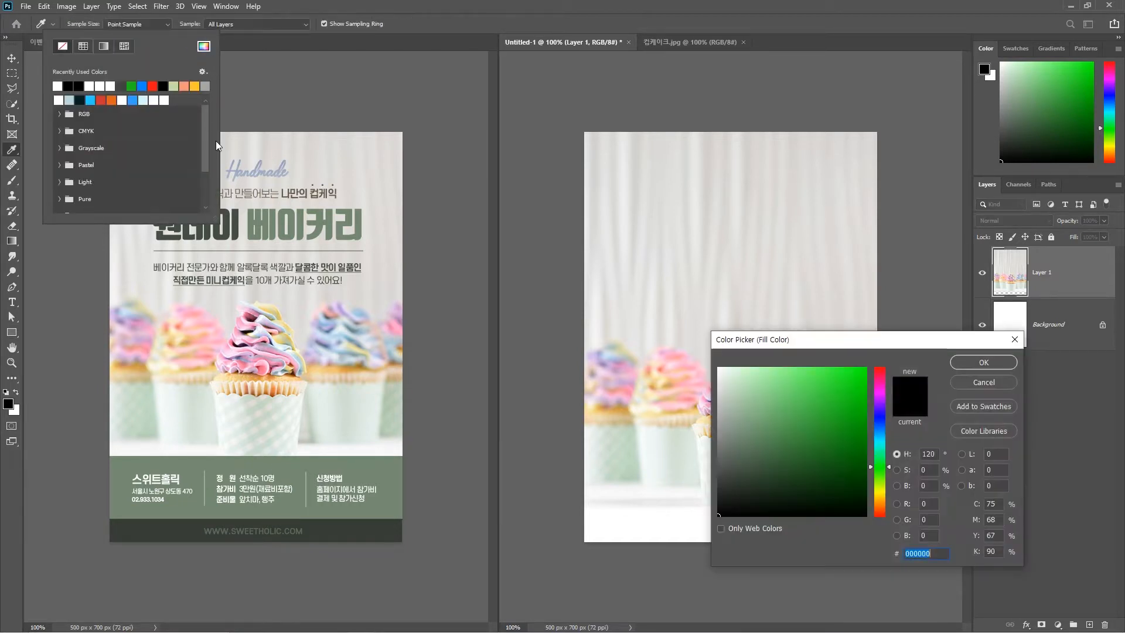
pyautogui.click(198, 457)
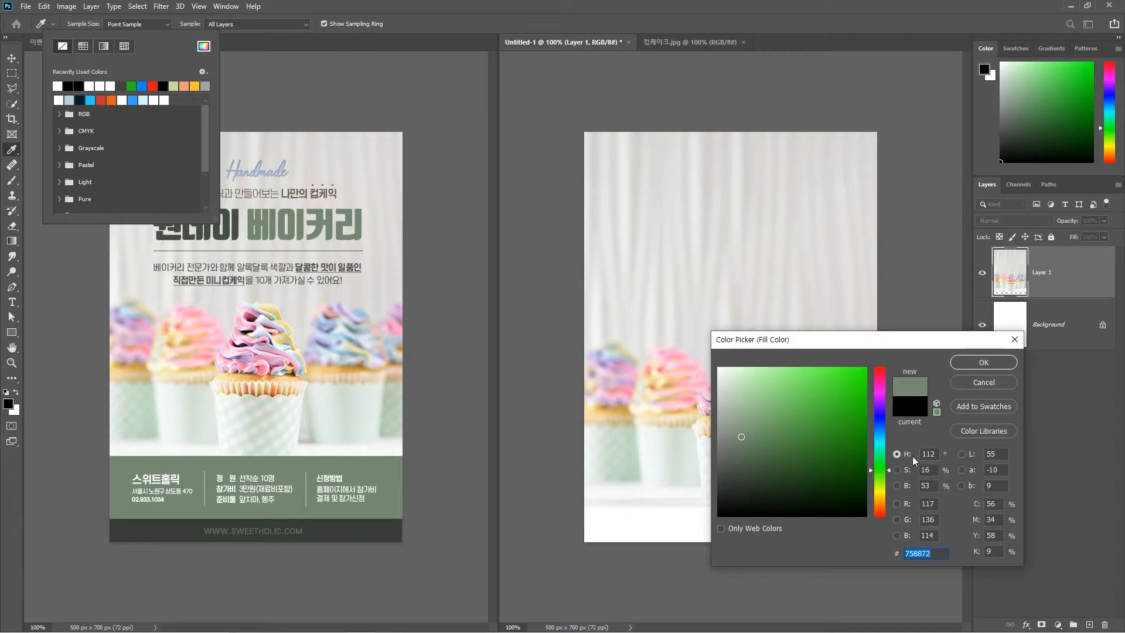
pyautogui.click(985, 362)
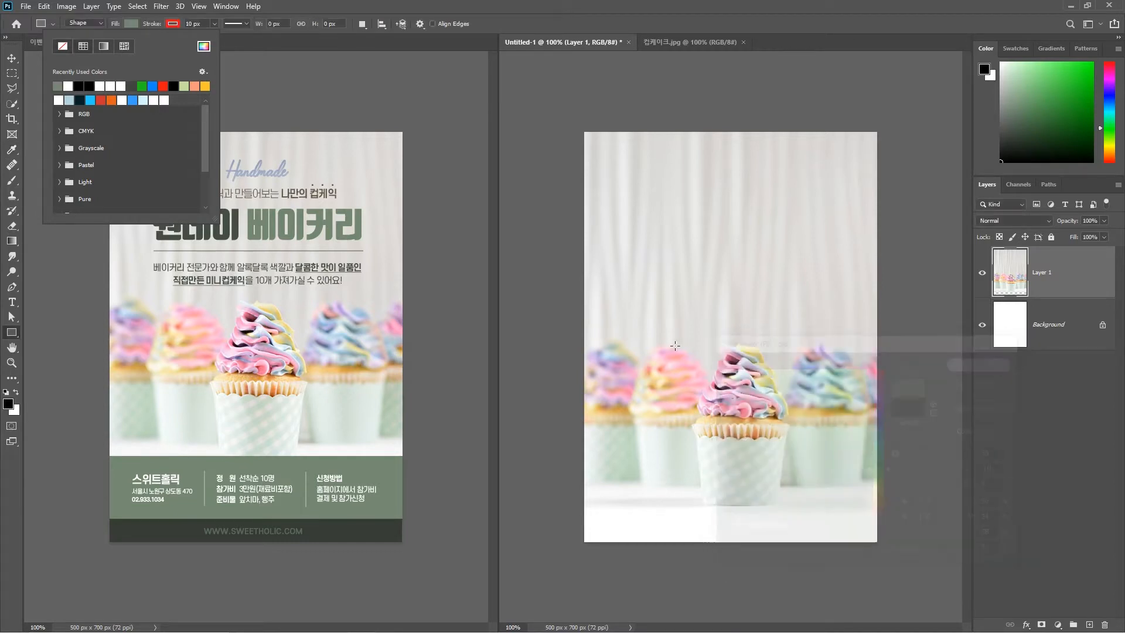
pyautogui.click(173, 23)
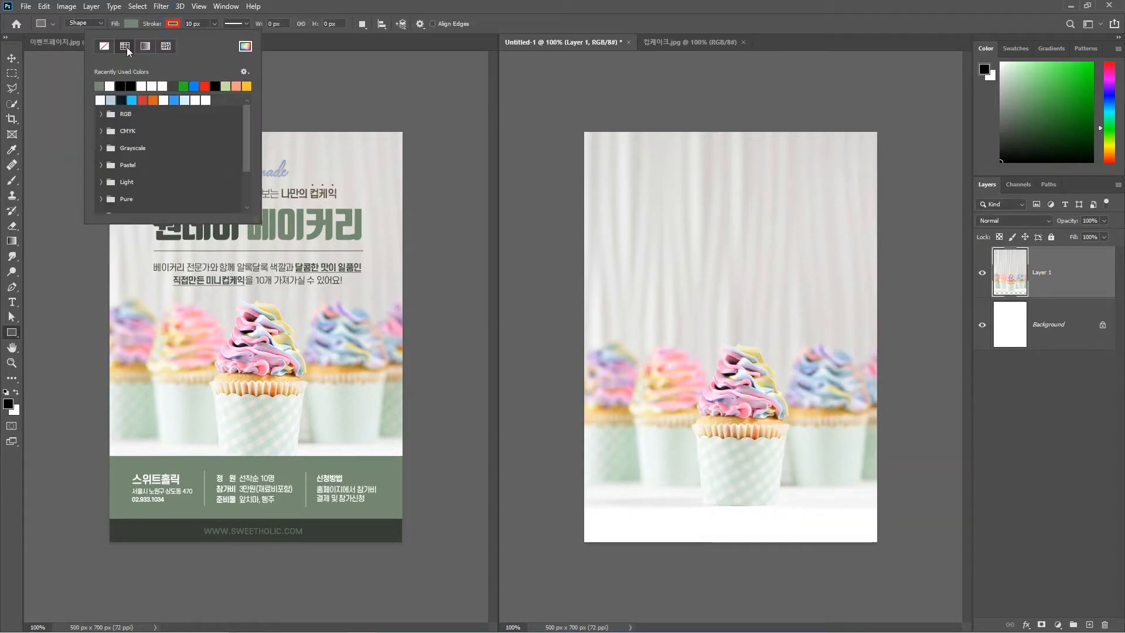
pyautogui.click(104, 50)
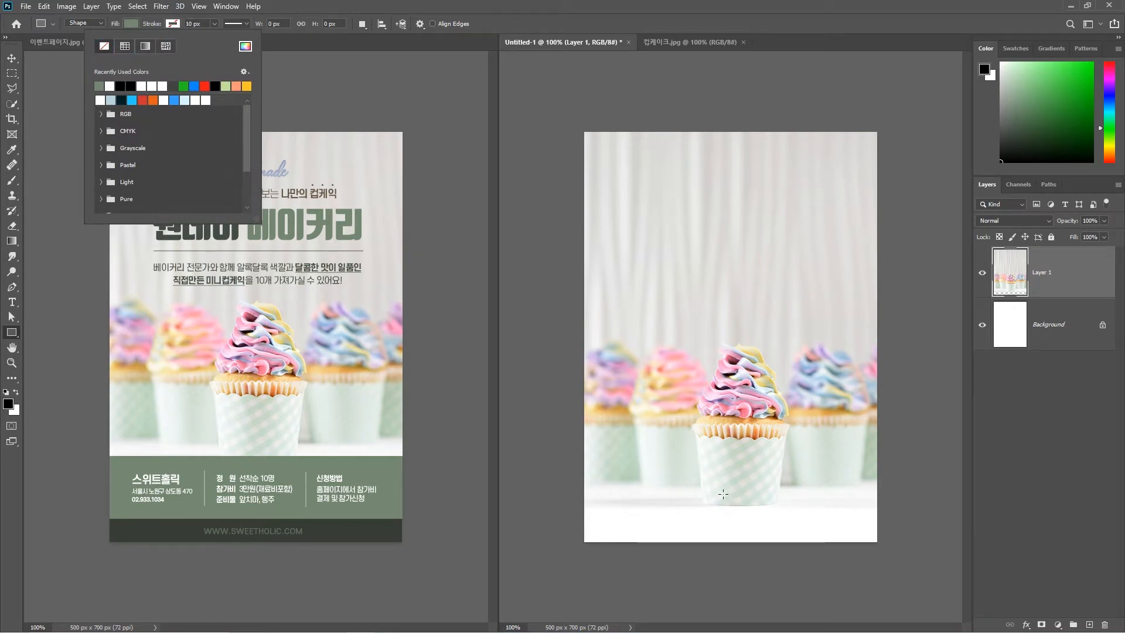
pyautogui.moveTo(570, 460)
pyautogui.mouseDown()
pyautogui.moveTo(893, 538)
pyautogui.moveTo(901, 557)
pyautogui.mouseUp()
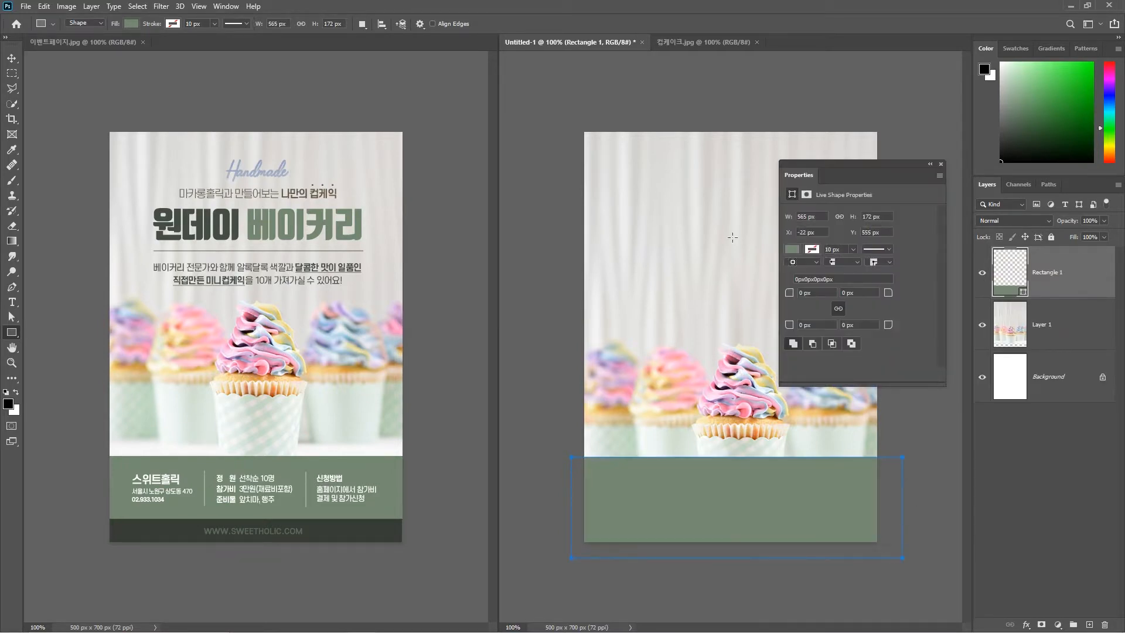
pyautogui.moveTo(826, 174); pyautogui.dragTo(983, 445)
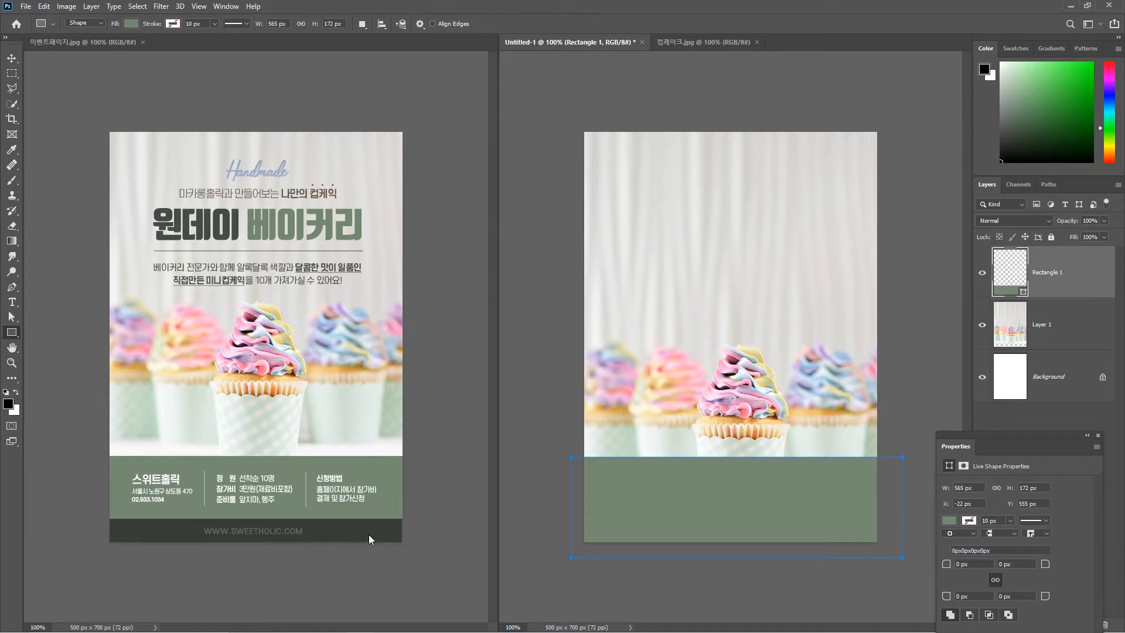
# Draw a second rectangle about 546 × 59 px along the poster's bottom edge, filled with the reference footer's dark colour, 373c36
pyautogui.rightClick(11, 333)
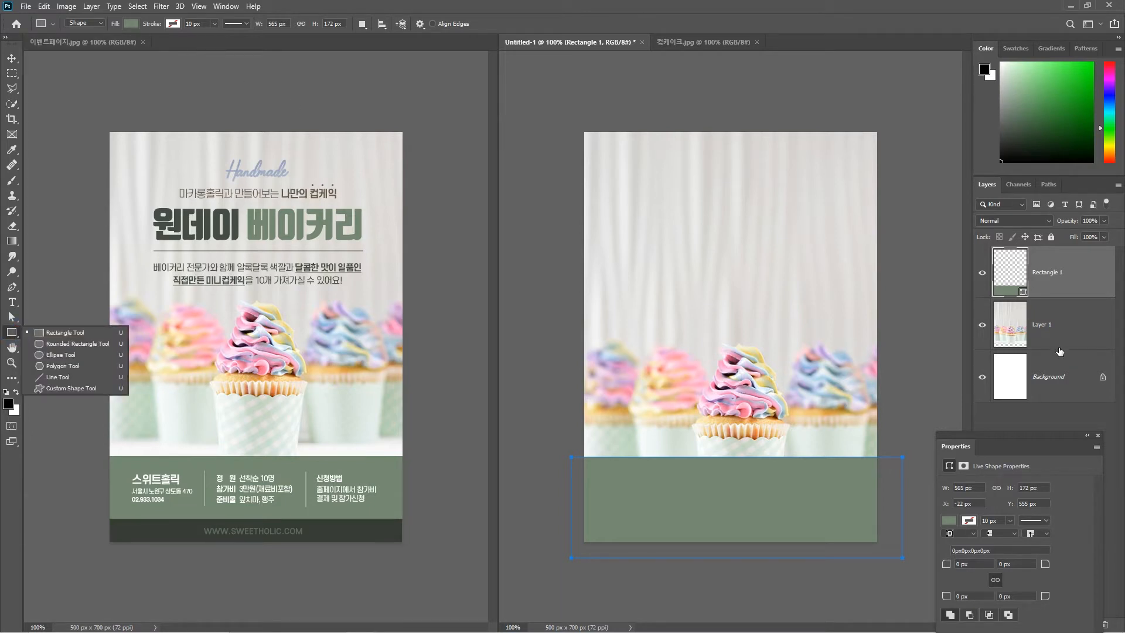
pyautogui.click(1024, 416)
pyautogui.click(1021, 416)
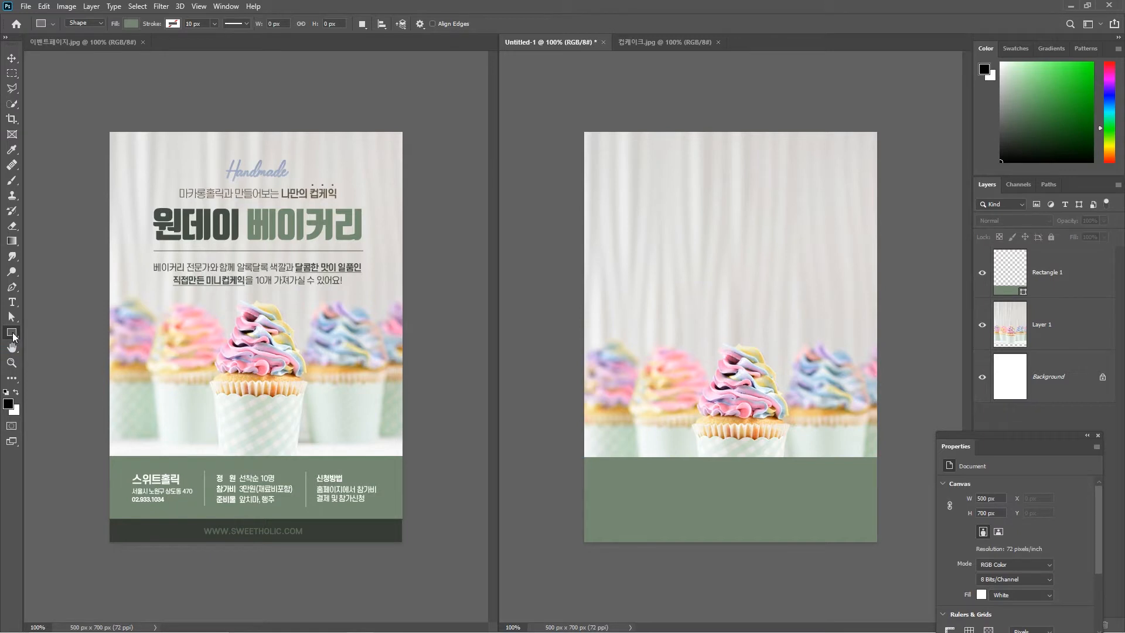
pyautogui.click(131, 24)
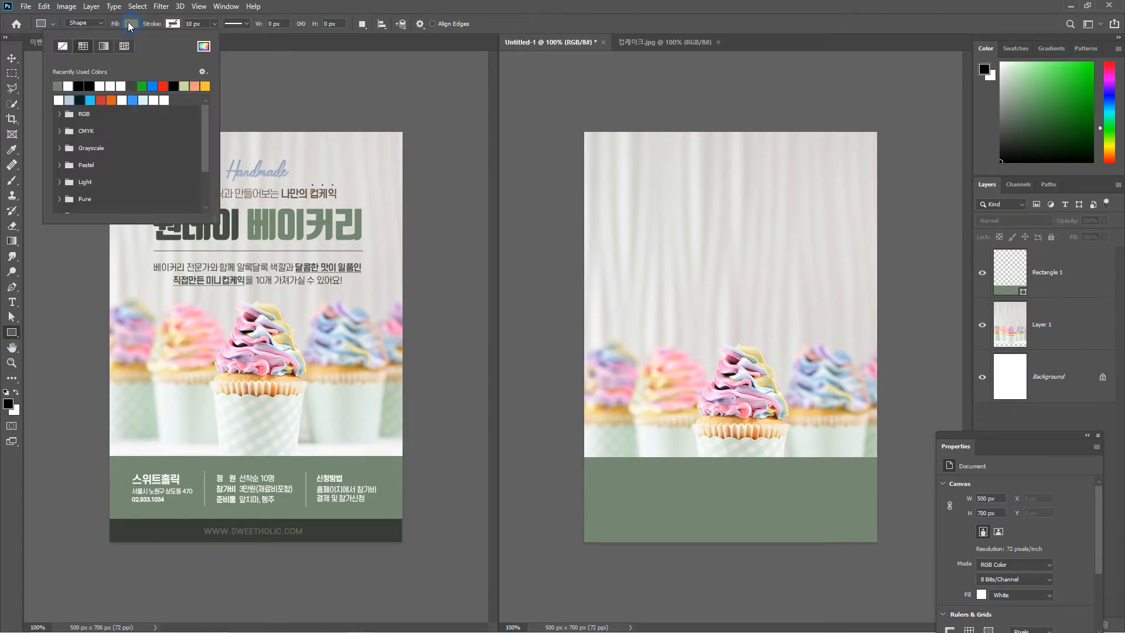
pyautogui.click(203, 46)
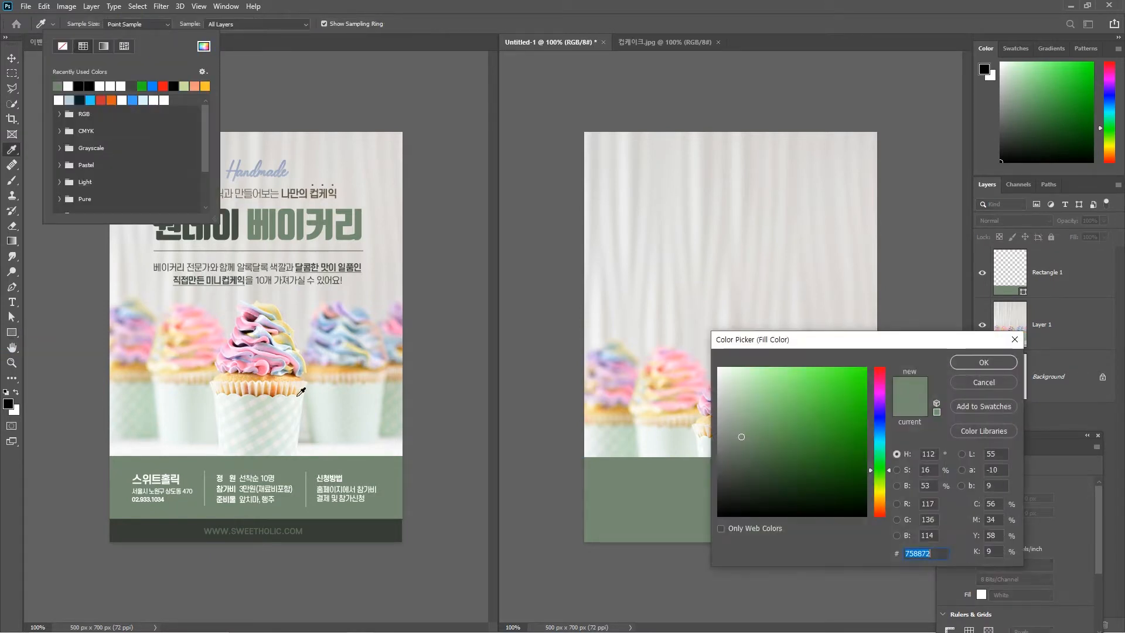
pyautogui.click(347, 525)
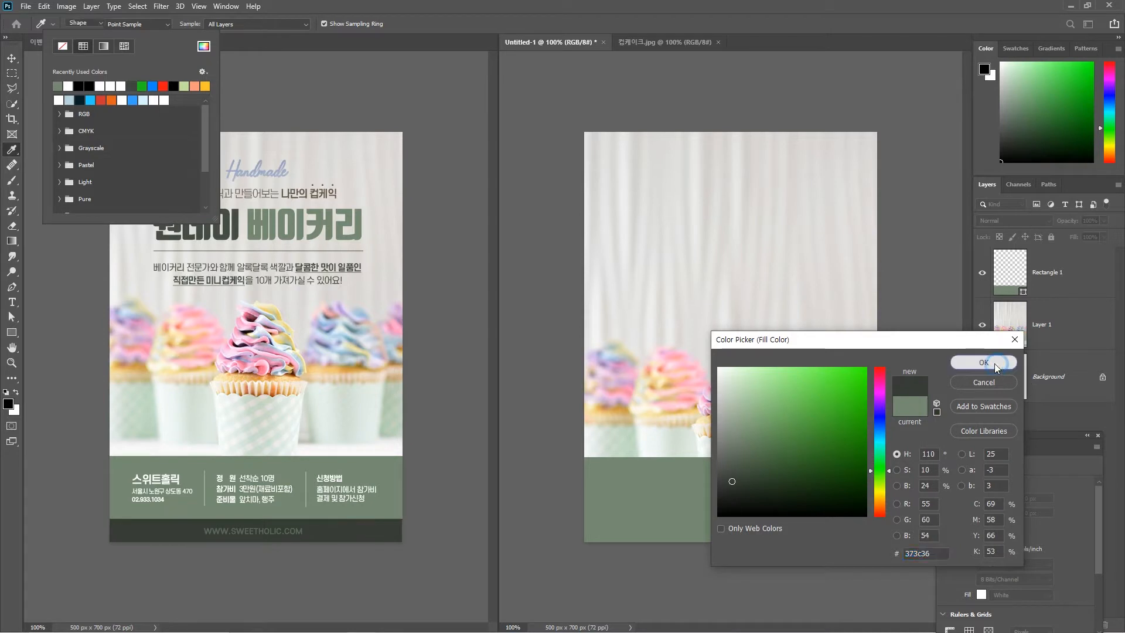
pyautogui.click(993, 363)
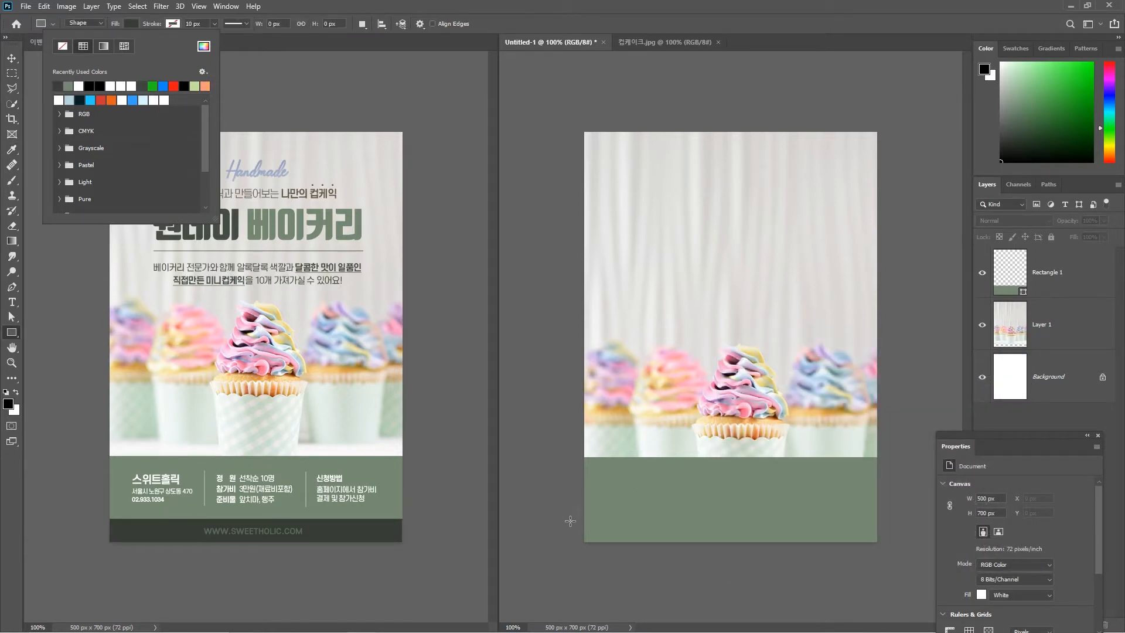
pyautogui.moveTo(571, 521); pyautogui.dragTo(892, 557)
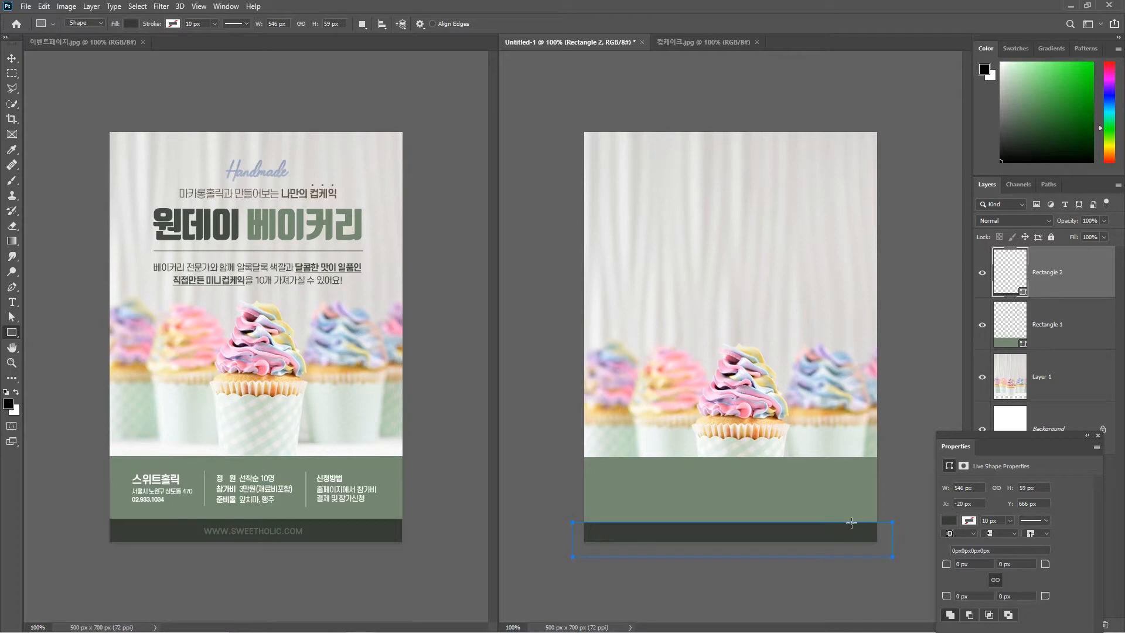
# Nudge the dark footer strip and the green band slightly upward to match the reference layout
pyautogui.click(9, 61)
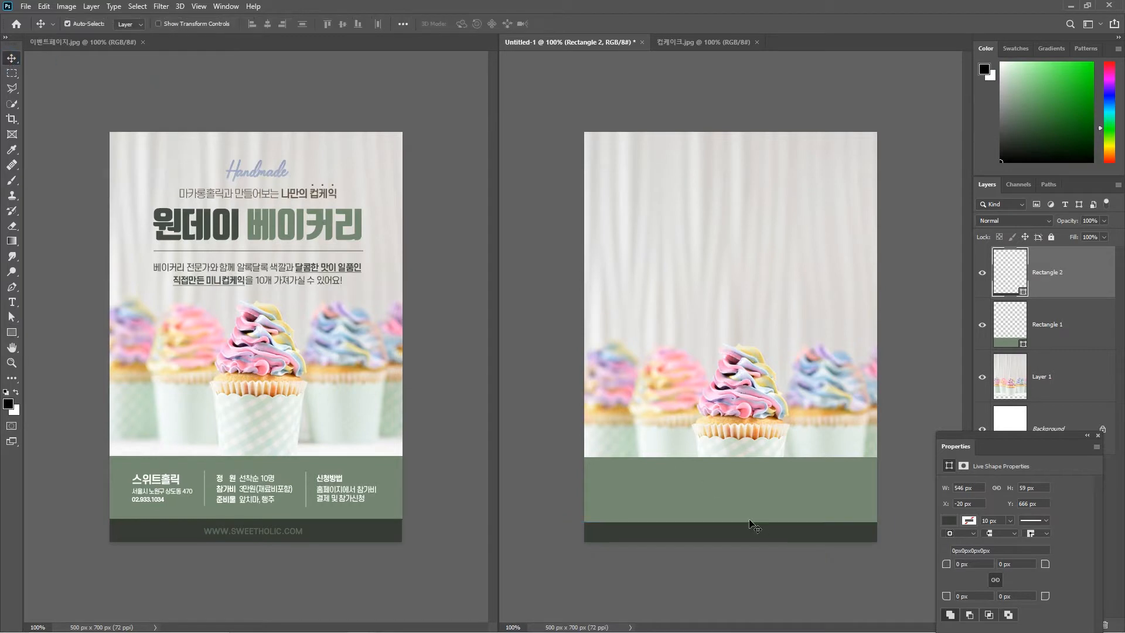
pyautogui.moveTo(754, 530); pyautogui.dragTo(755, 523)
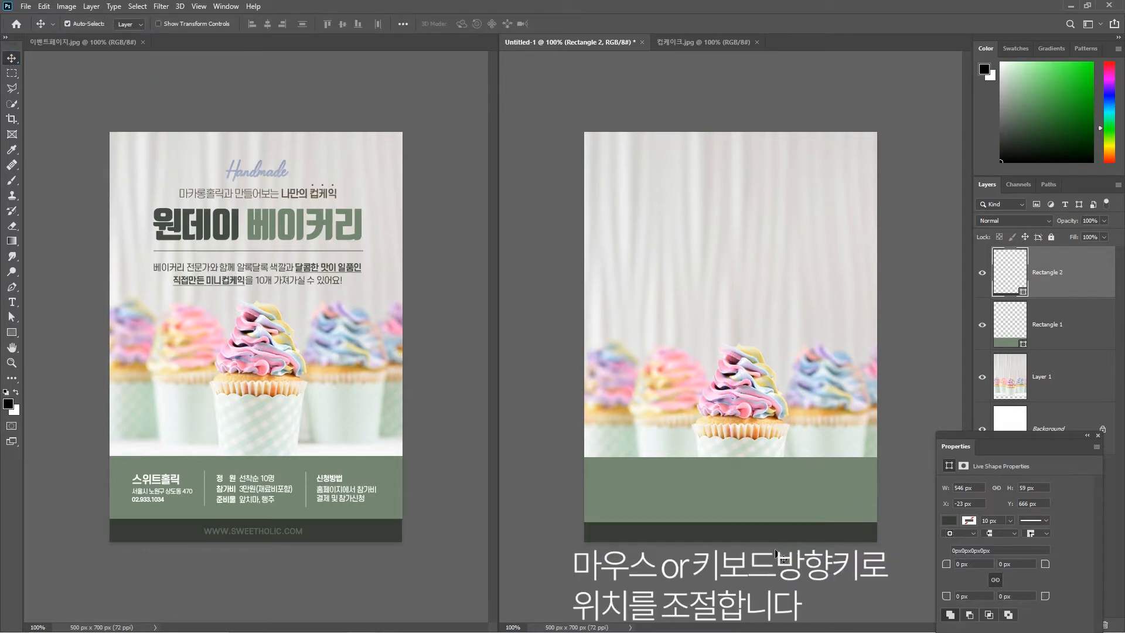
pyautogui.press('Up')
pyautogui.press('Up')
pyautogui.click(762, 497)
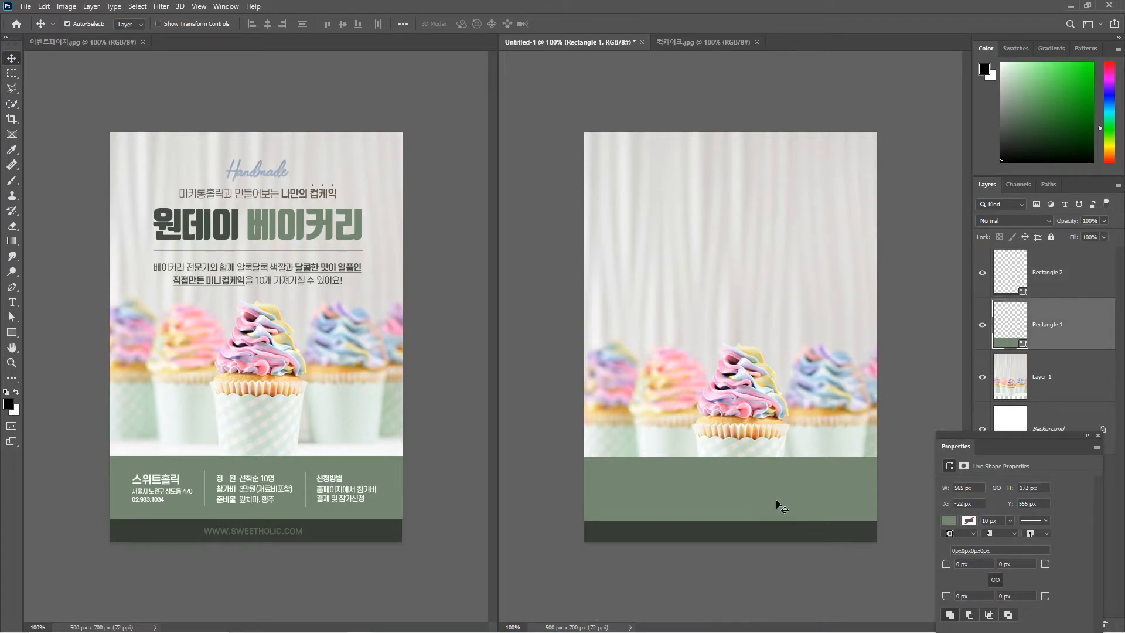
pyautogui.press('Up')
pyautogui.press('Up')
# Move the cupcake photo layer up and left to about X -13 px, Y -204 px, matching the reference composition
pyautogui.click(749, 389)
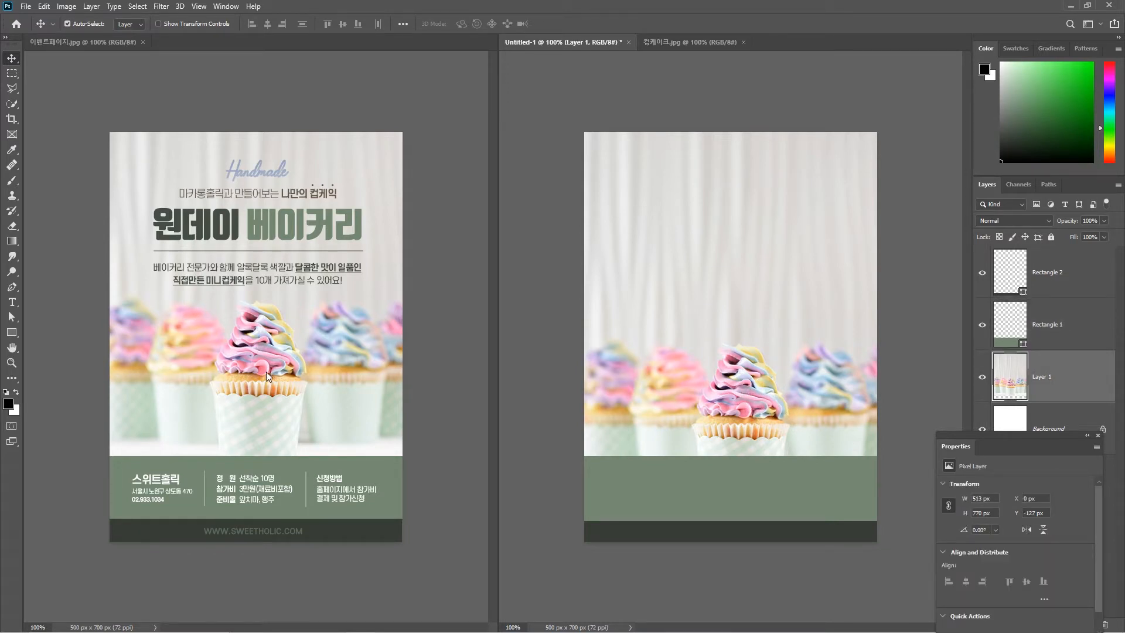
pyautogui.moveTo(755, 415); pyautogui.dragTo(741, 376)
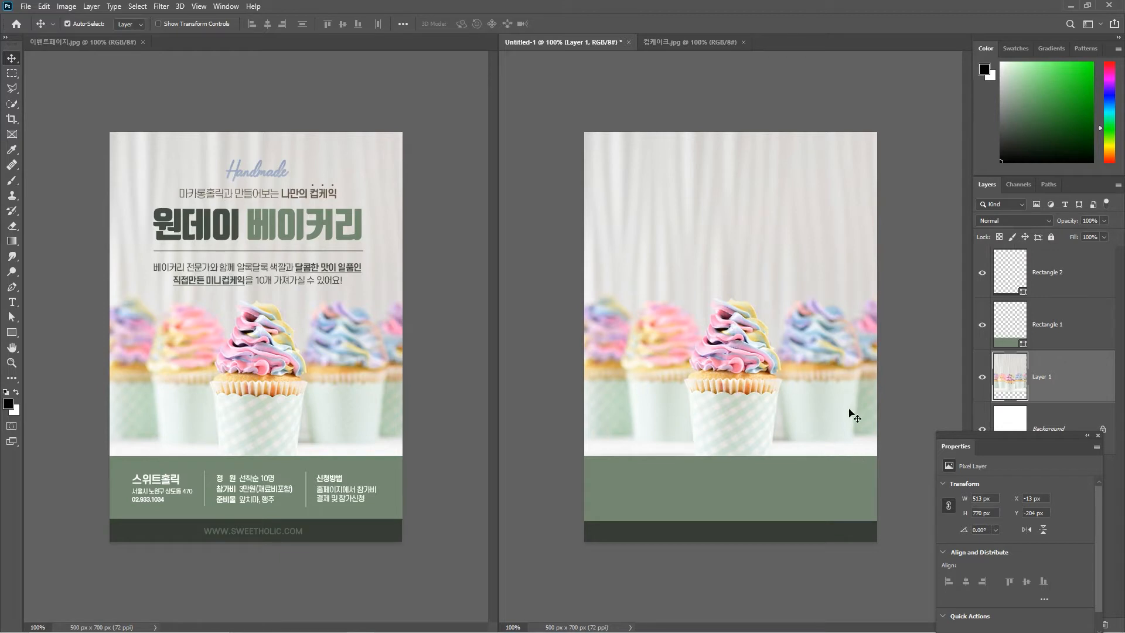
pyautogui.moveTo(976, 438); pyautogui.dragTo(955, 494)
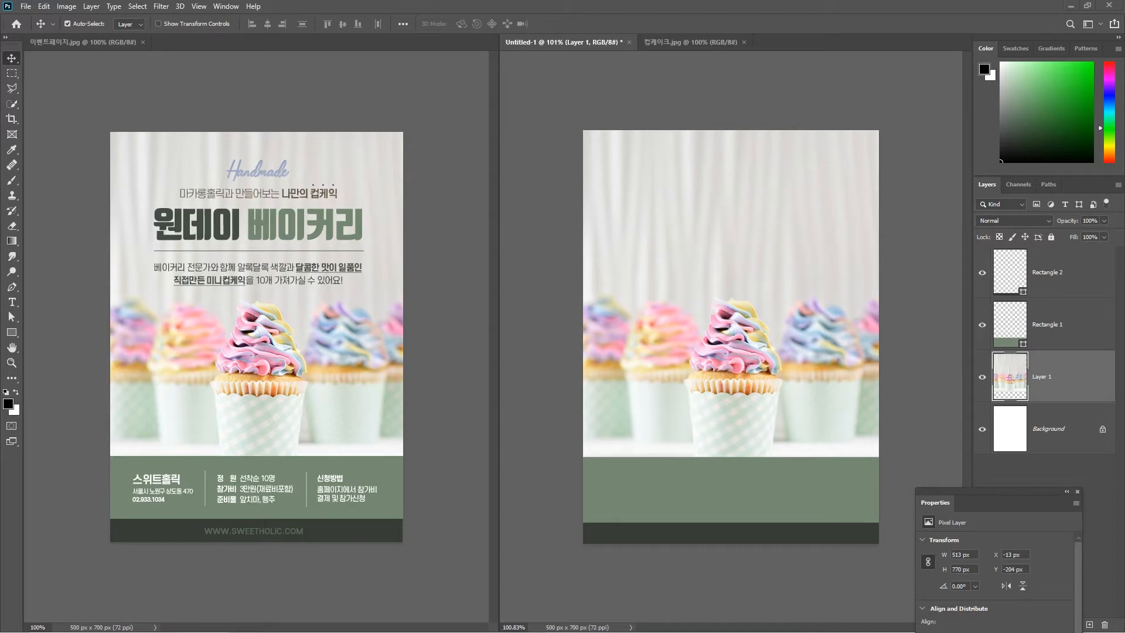
# Add a horizontal text line near the poster's top centre and paste in "Handmade" copied from the 디자인원고 file in Notepad
pyautogui.moveTo(1124, 183); pyautogui.dragTo(984, 163)
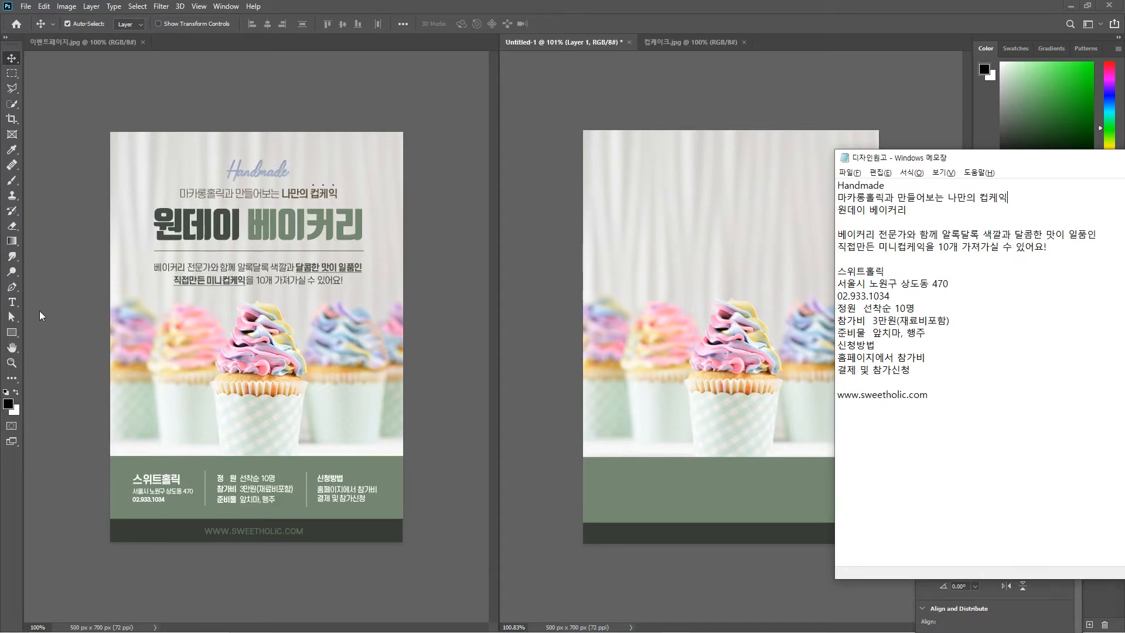
pyautogui.click(14, 303)
pyautogui.click(14, 304)
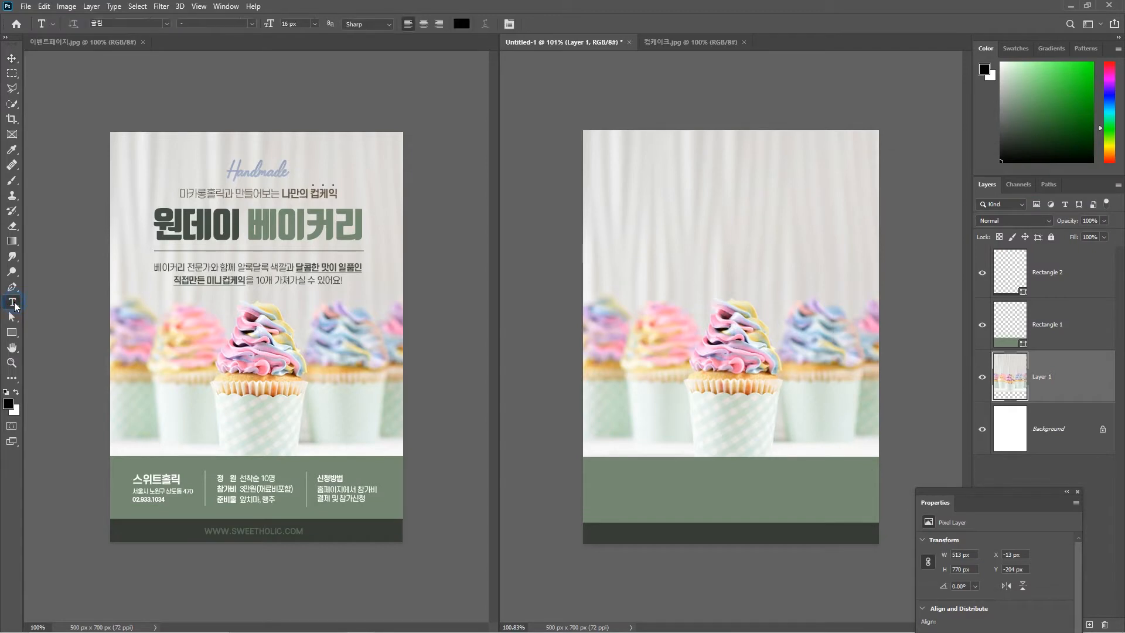
pyautogui.click(59, 304)
pyautogui.click(700, 172)
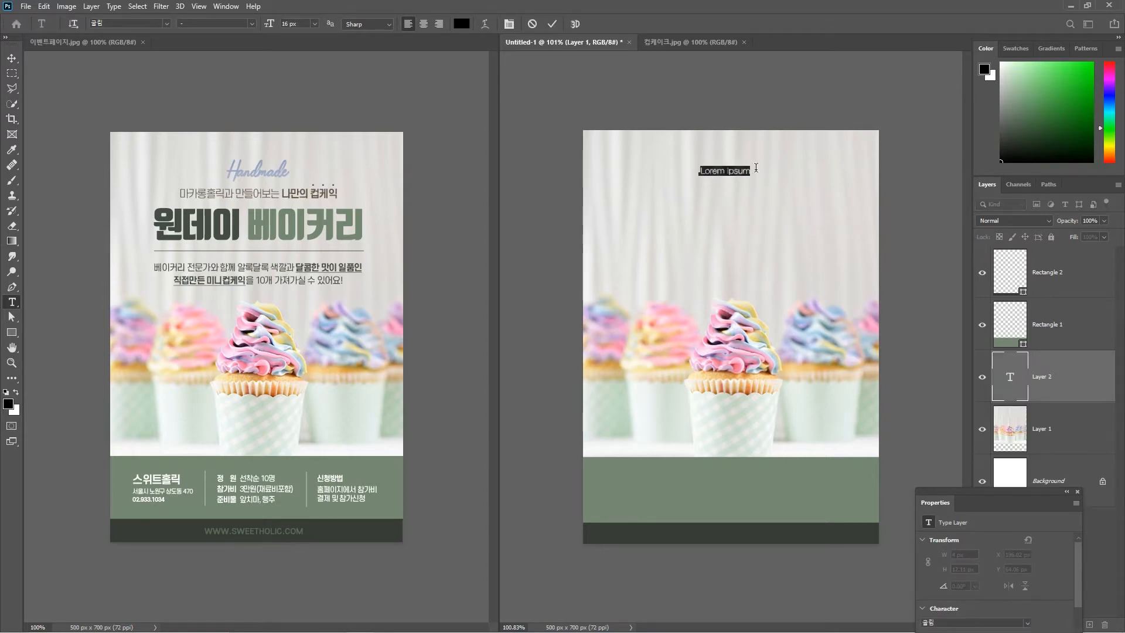
pyautogui.hotkey('alt', 'Tab')
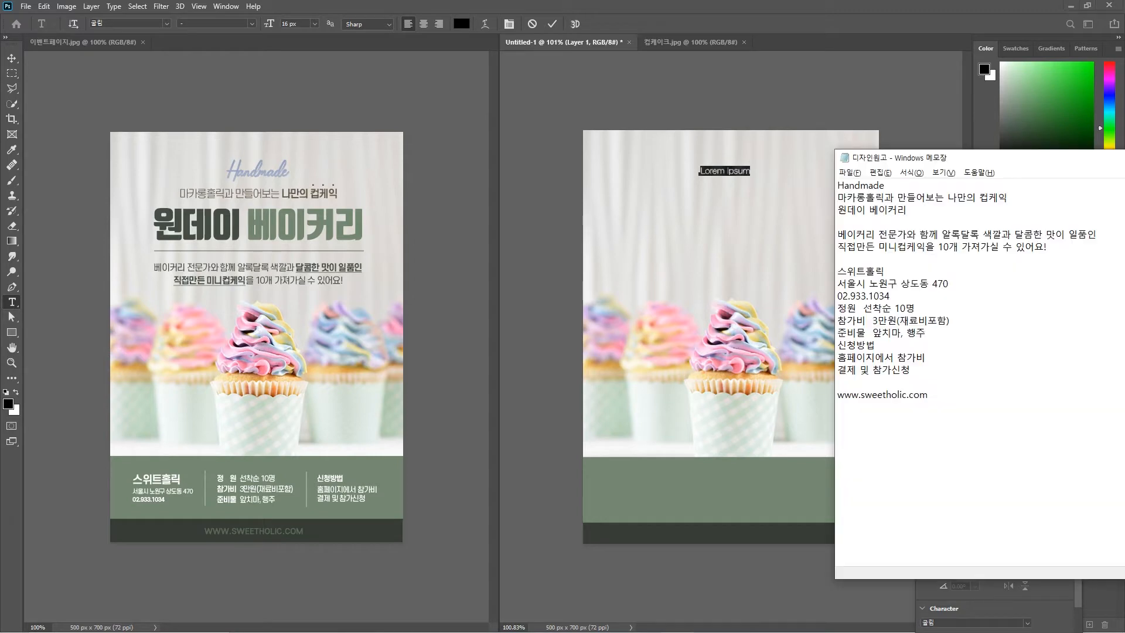
pyautogui.moveTo(898, 190); pyautogui.dragTo(817, 184)
pyautogui.hotkey('ctrl', 'c')
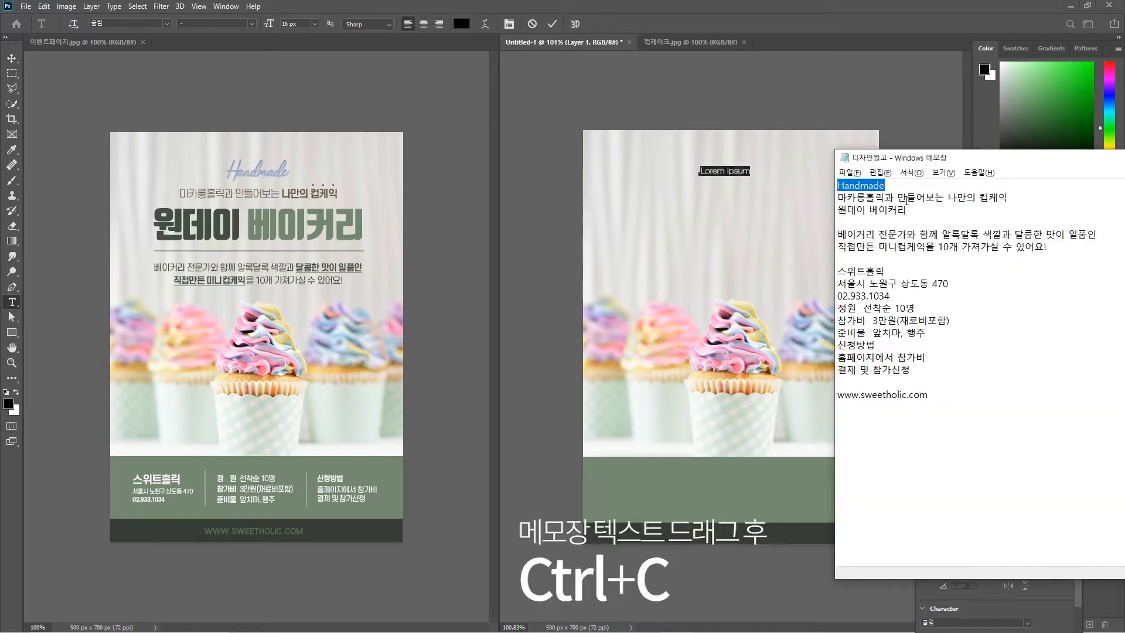
pyautogui.hotkey('alt', 'Tab')
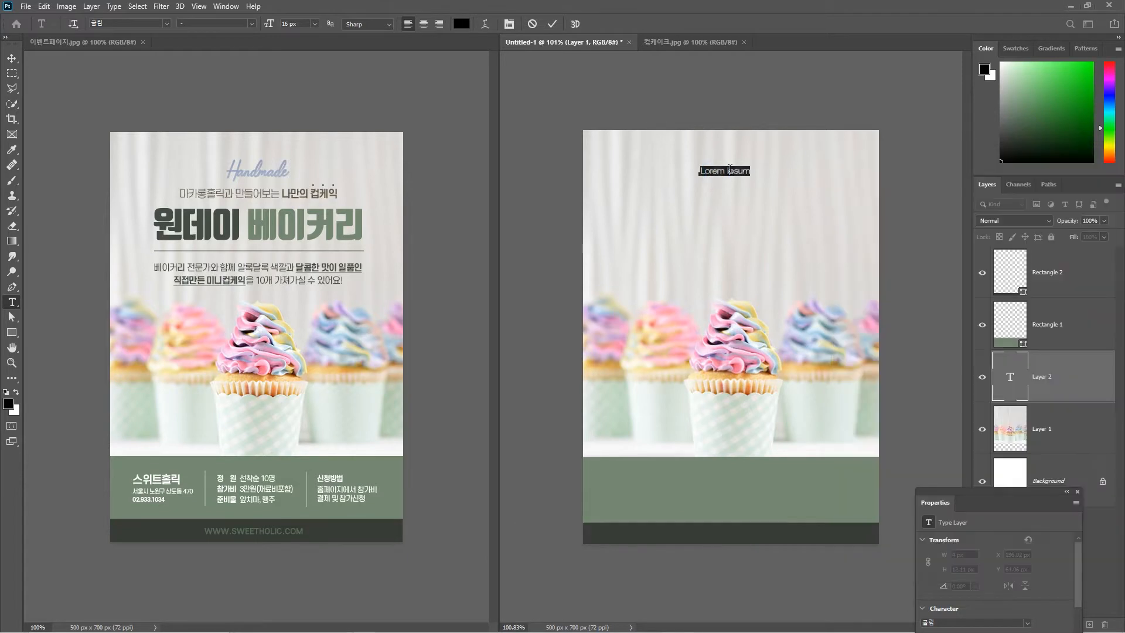
pyautogui.hotkey('ctrl', 'v')
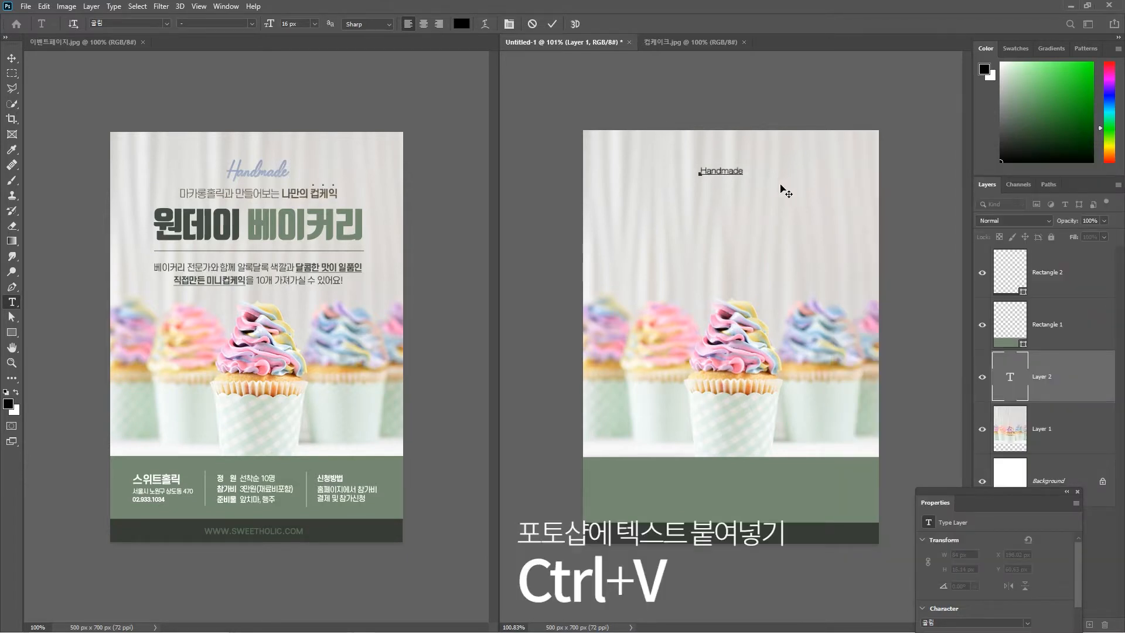
# Commit the "Handmade" text, and add "마카롱홀릭과 만들어보는 나만의 컵케익" from the 디자인원고 Notepad file as a separate text line below it
pyautogui.click(552, 27)
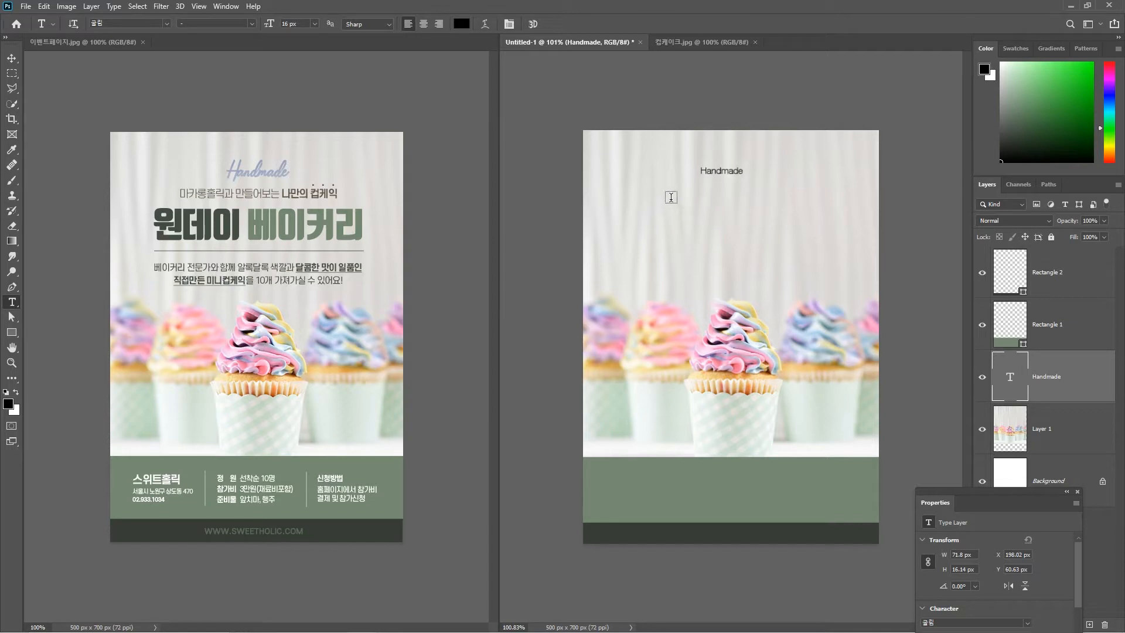
pyautogui.click(670, 194)
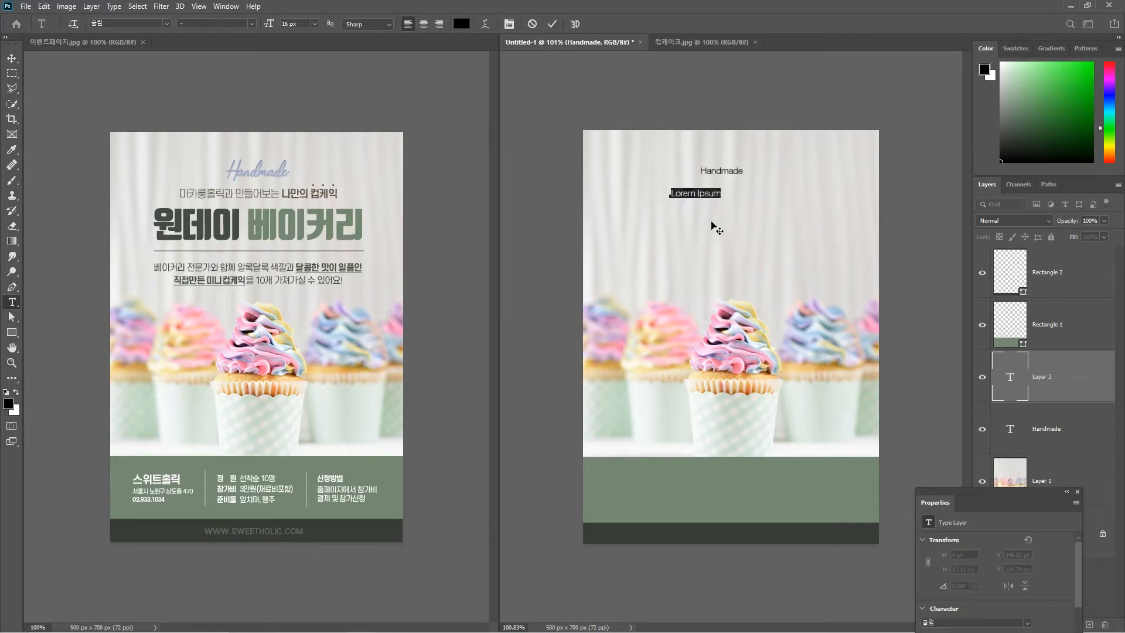
pyautogui.hotkey('alt', 'Tab')
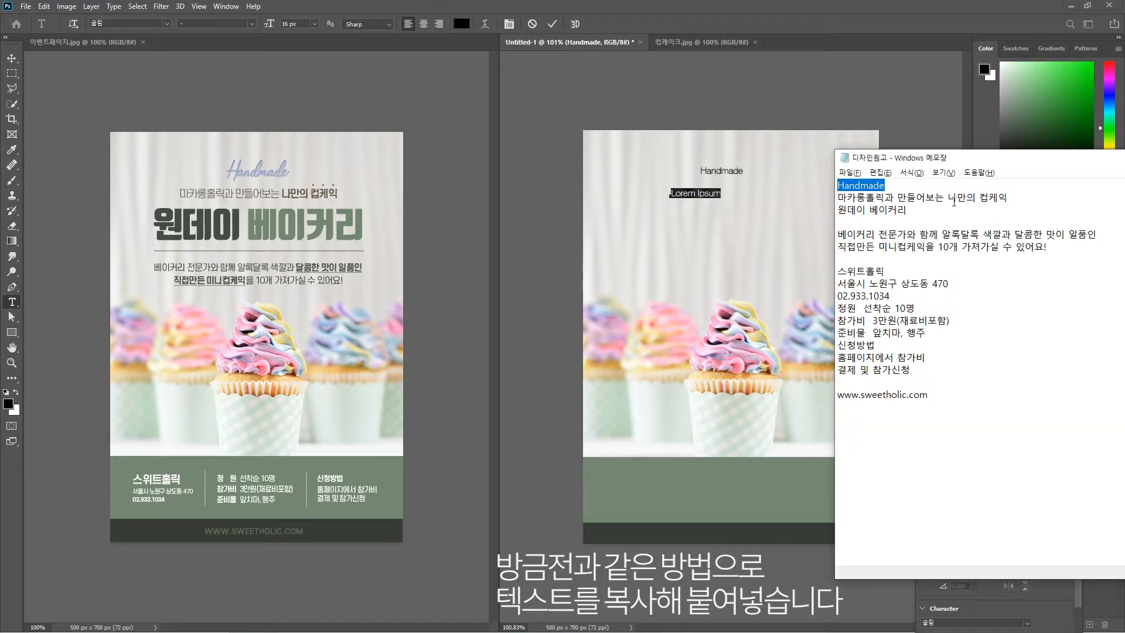
pyautogui.click(1010, 198)
pyautogui.keyDown('shift'); pyautogui.click(839, 199); pyautogui.keyUp('shift')
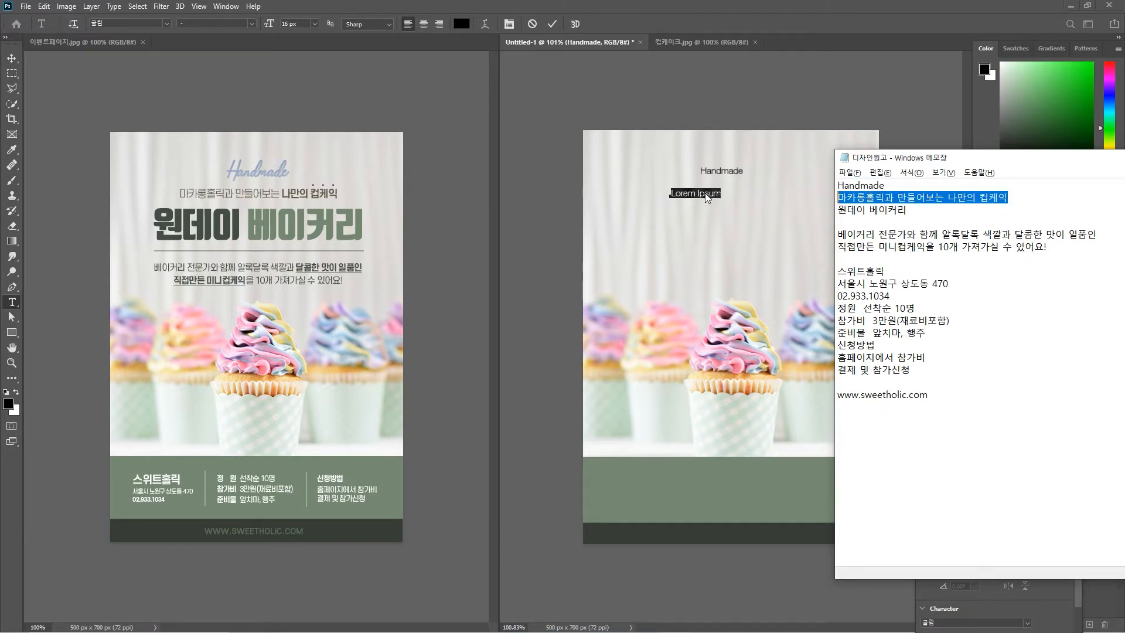
pyautogui.hotkey('alt', 'Tab')
pyautogui.hotkey('ctrl', 'v')
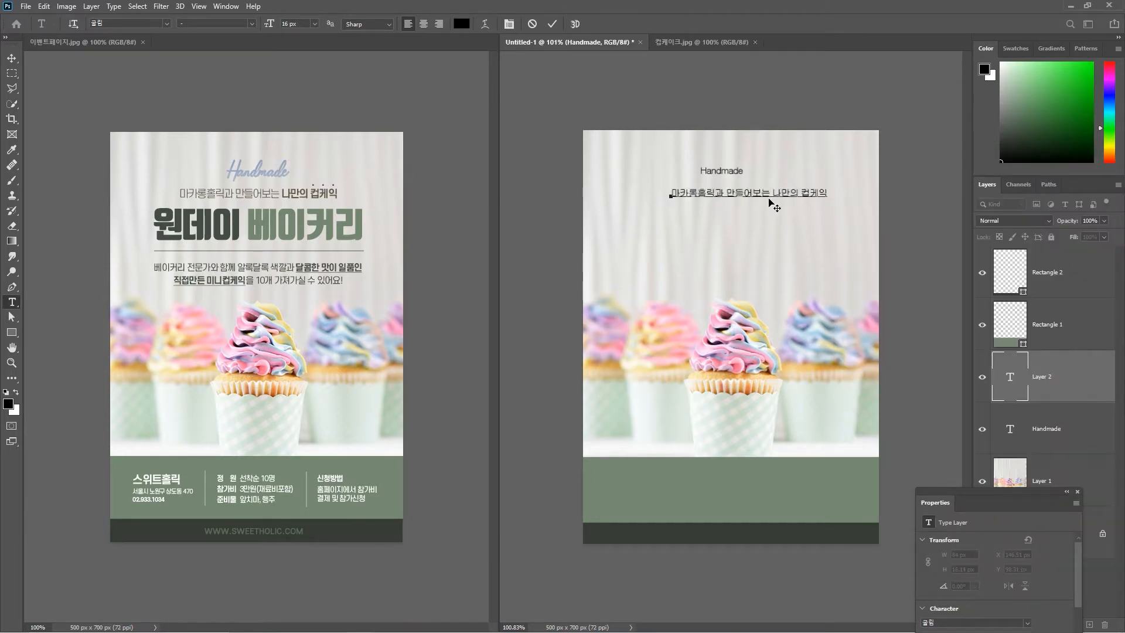
pyautogui.click(553, 26)
# Copy "원데이 베이커리" from the Notepad manuscript and paste it as its own text line below the subtitle
pyautogui.hotkey('alt', 'Tab')
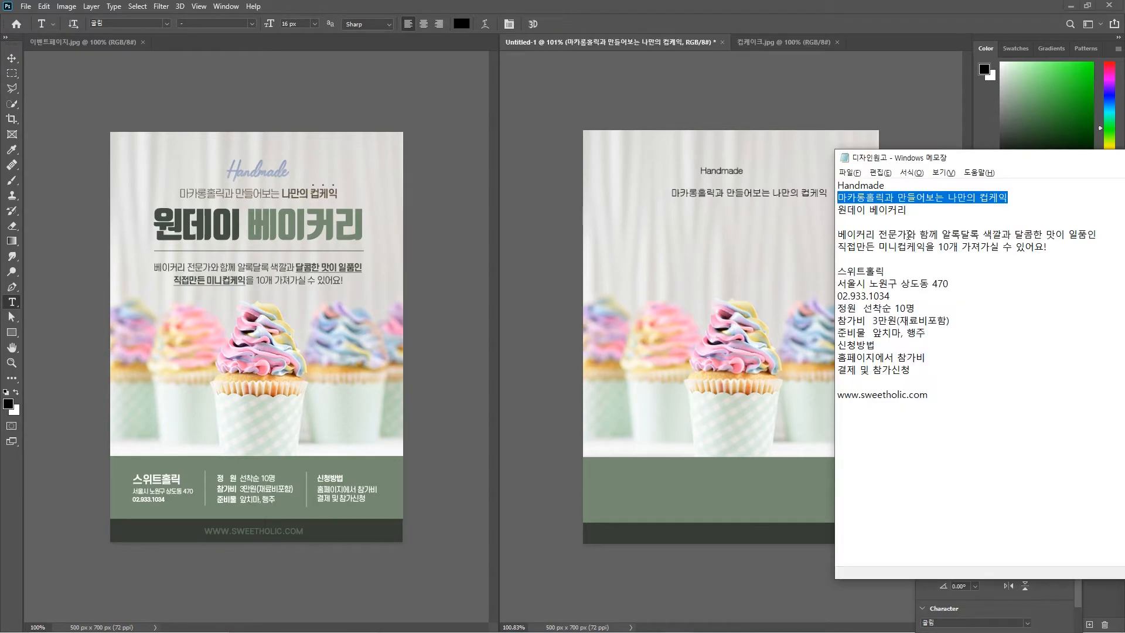
pyautogui.moveTo(910, 211); pyautogui.dragTo(825, 209)
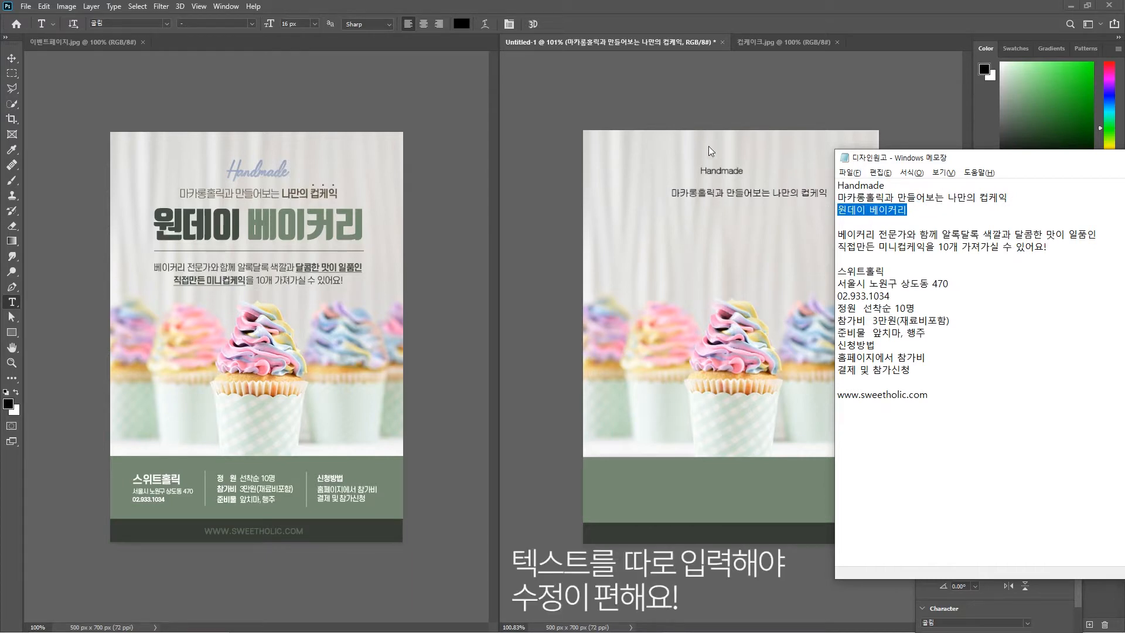
pyautogui.click(687, 216)
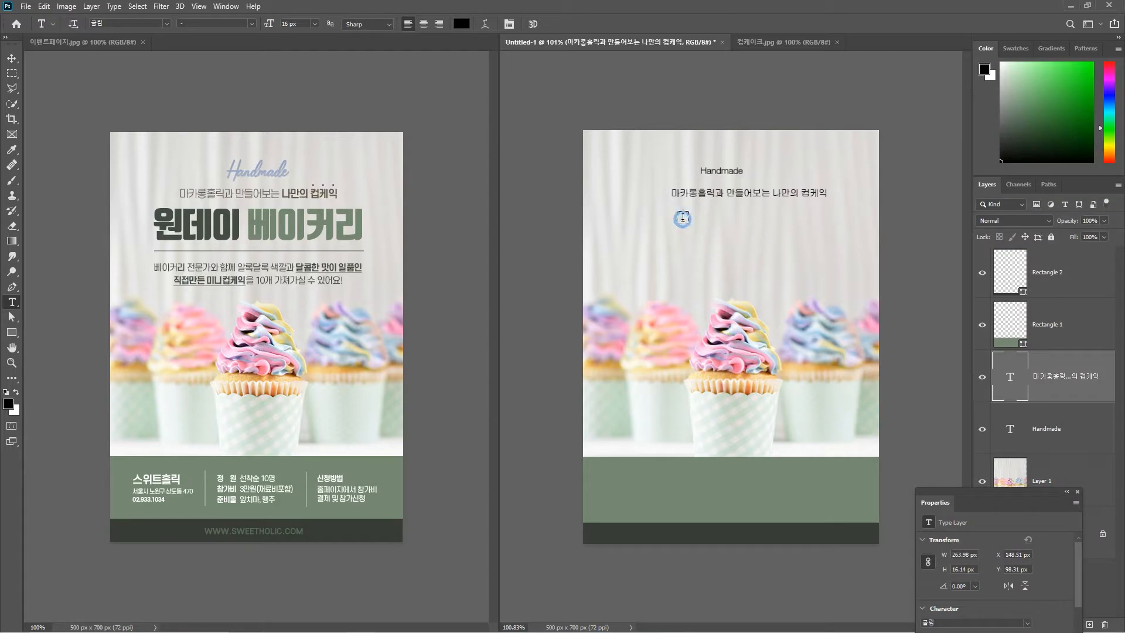
pyautogui.click(681, 218)
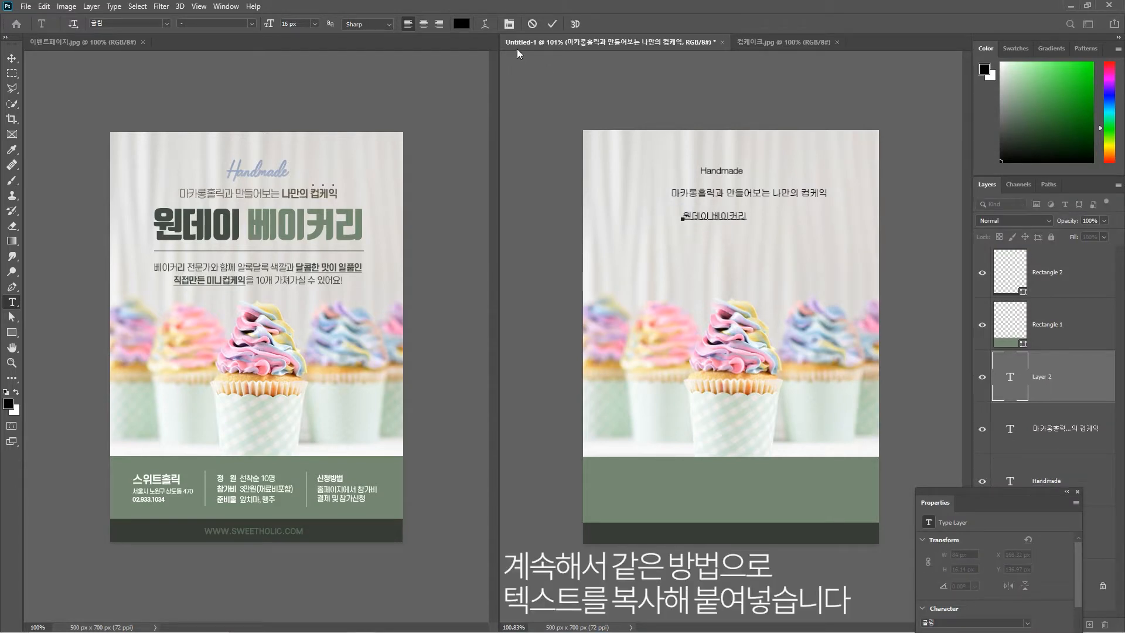
pyautogui.click(554, 24)
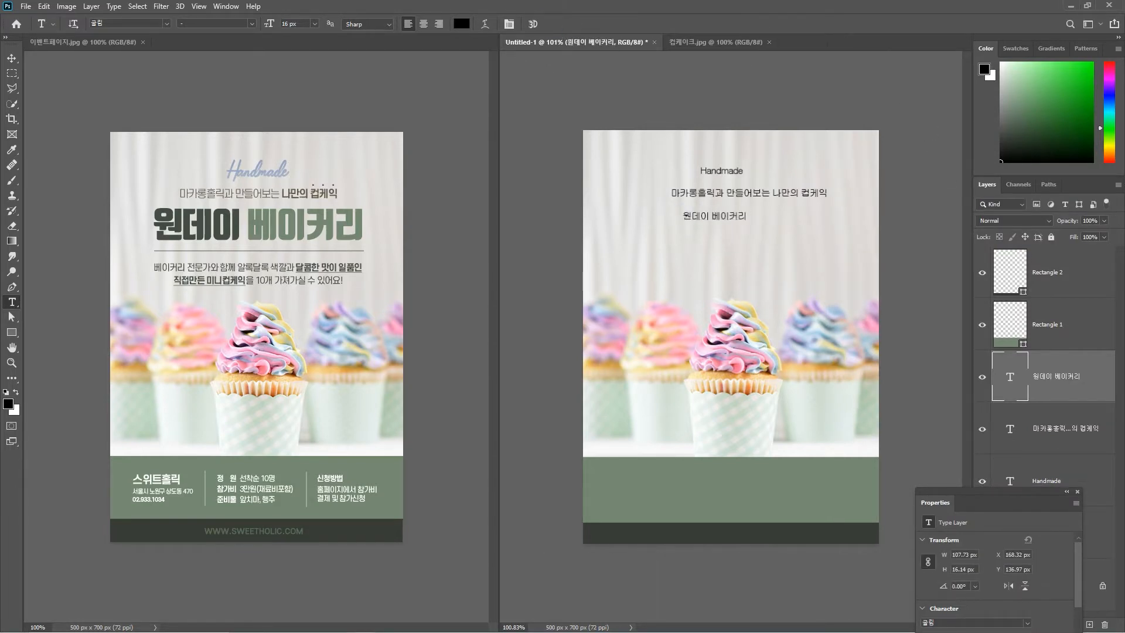
# Copy the two-line description starting "베이커리 전문가와 함께" from Notepad and paste it as a text layer below the "원데이 베이커리" line
pyautogui.hotkey('alt', 'Tab')
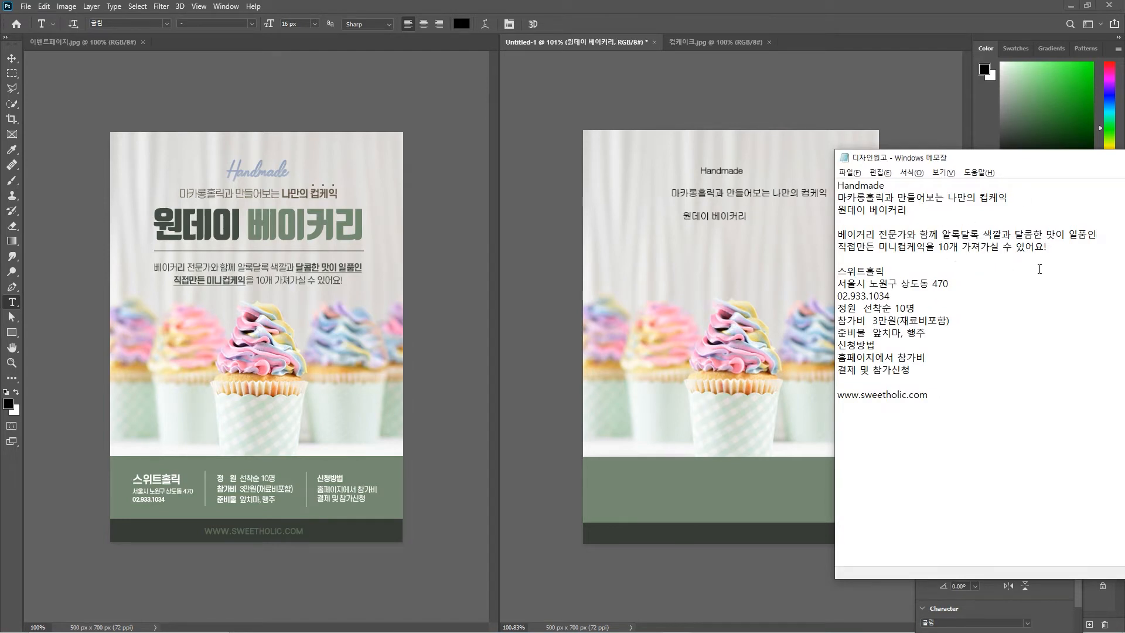
pyautogui.moveTo(1050, 247); pyautogui.dragTo(823, 236)
pyautogui.hotkey('ctrl', 'c')
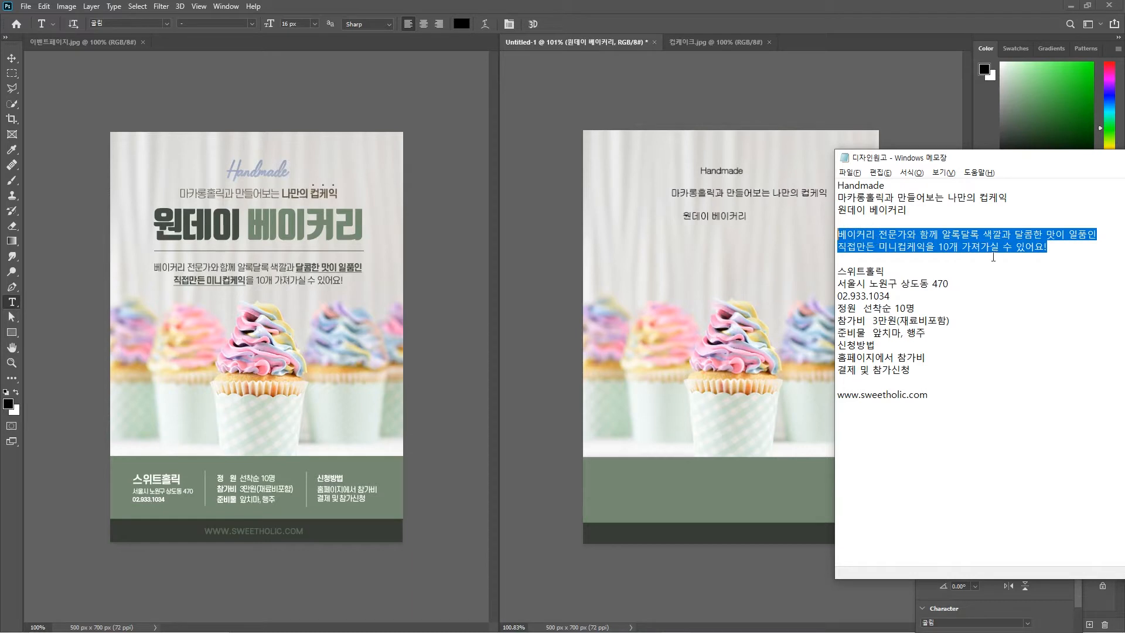
pyautogui.hotkey('alt', 'Tab')
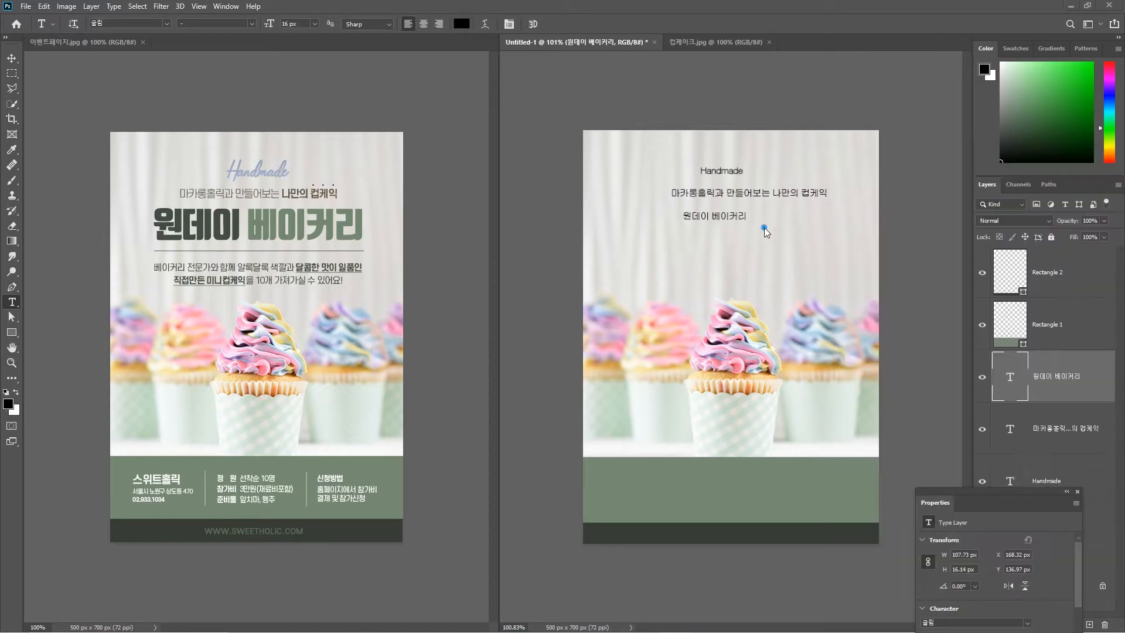
pyautogui.click(665, 241)
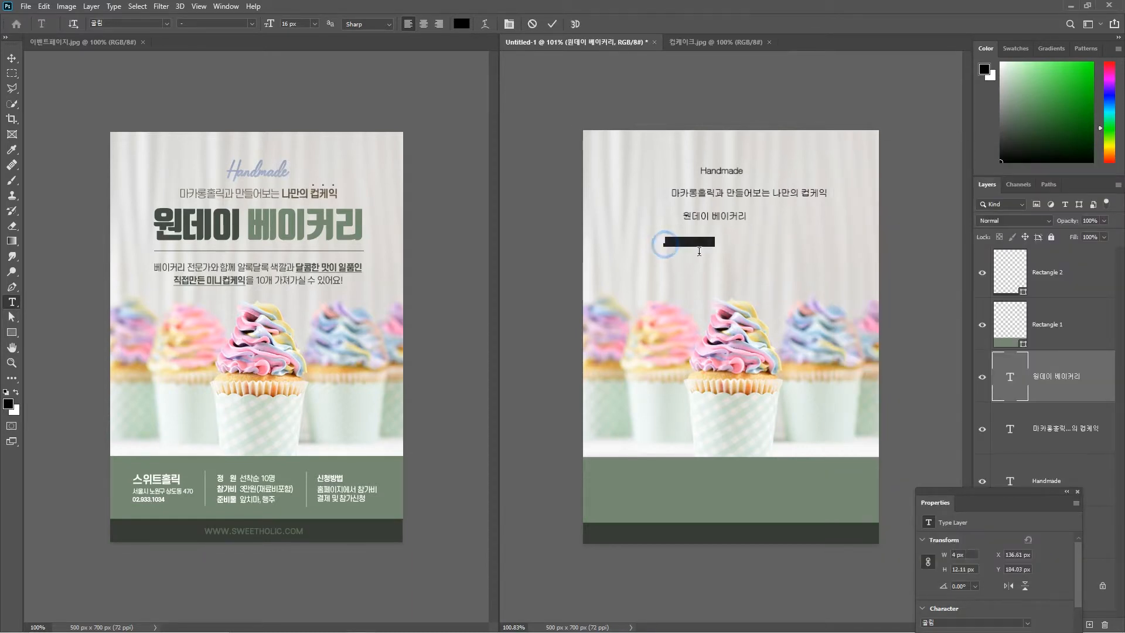
pyautogui.hotkey('ctrl', 'v')
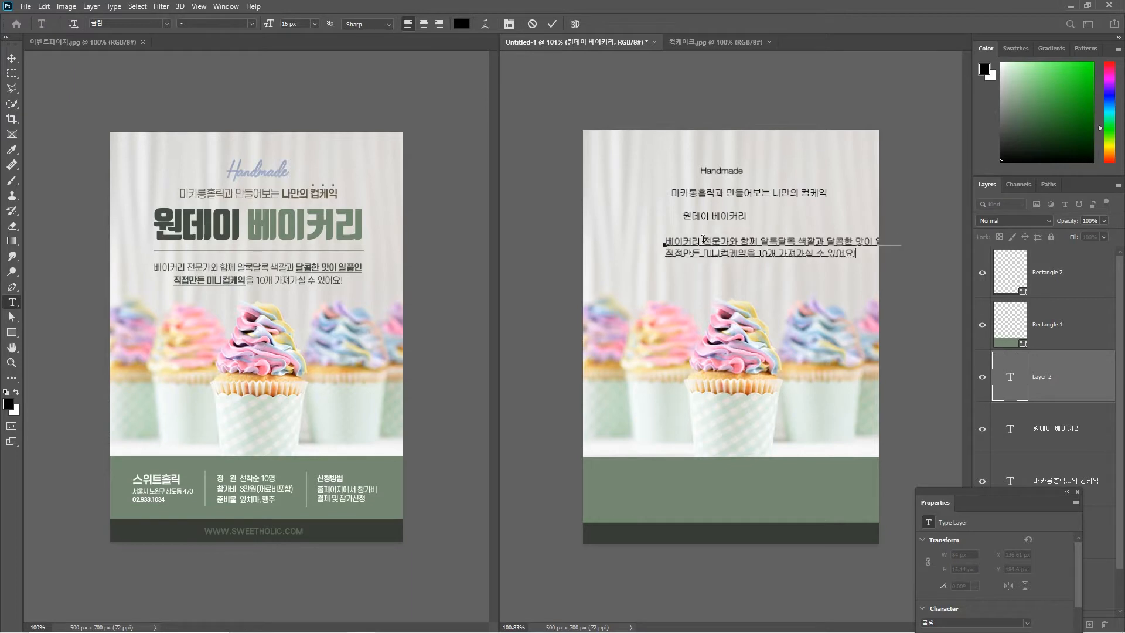
pyautogui.click(551, 23)
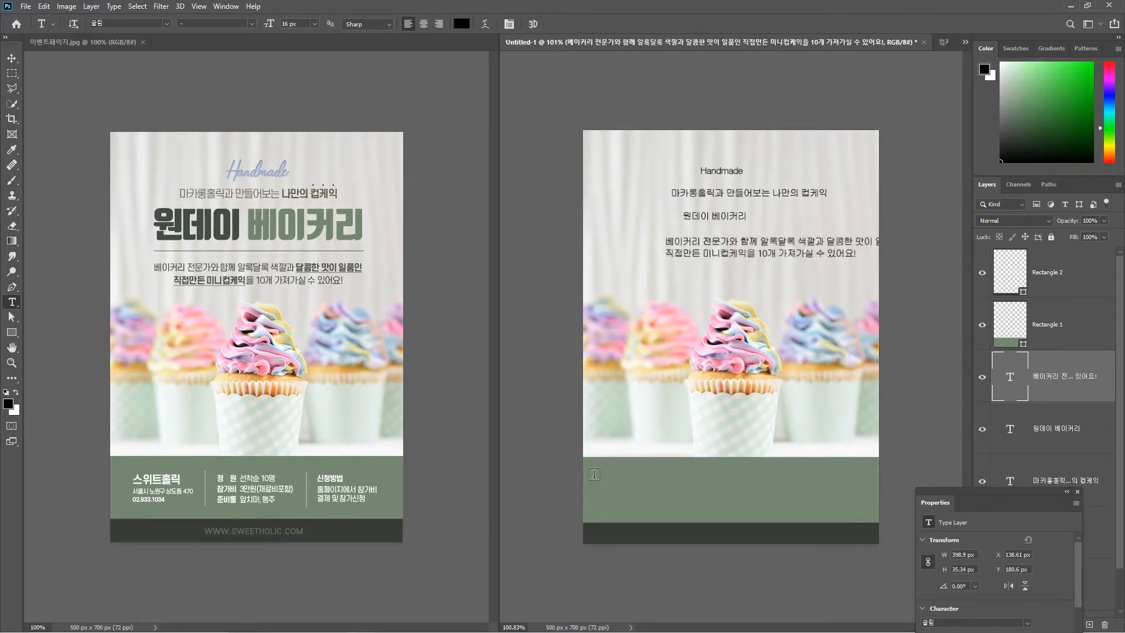
# Paste the 스위트홀릭 name, address and phone lines from Notepad onto the green band's left side, and move that text layer above both rectangle layers
pyautogui.hotkey('alt', 'Tab')
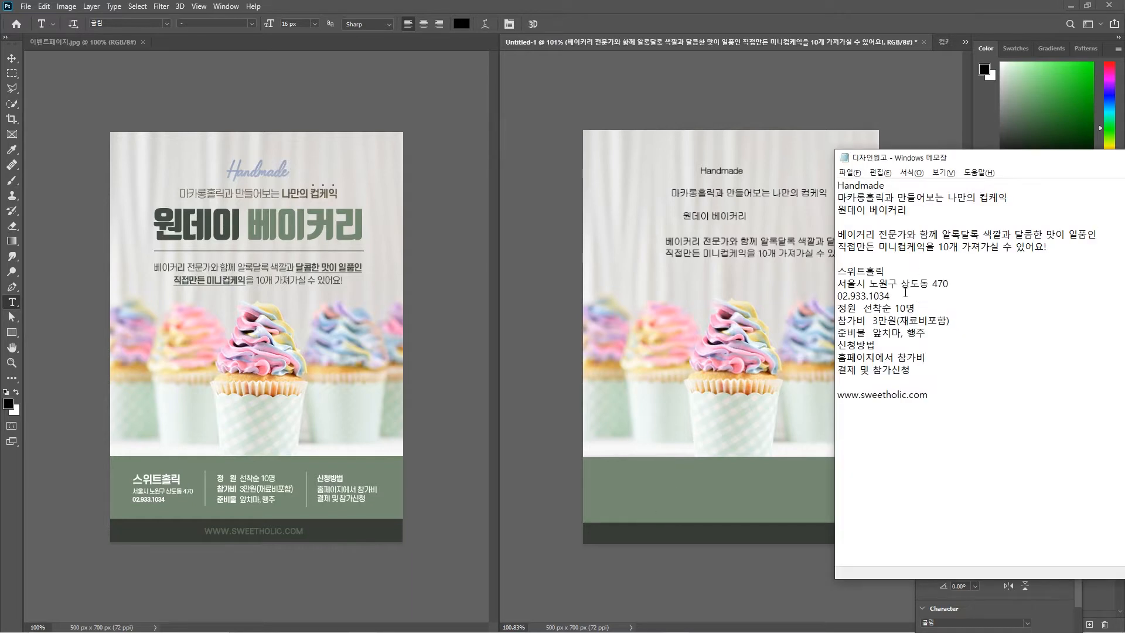
pyautogui.moveTo(905, 291); pyautogui.dragTo(823, 269)
pyautogui.hotkey('ctrl', 'c')
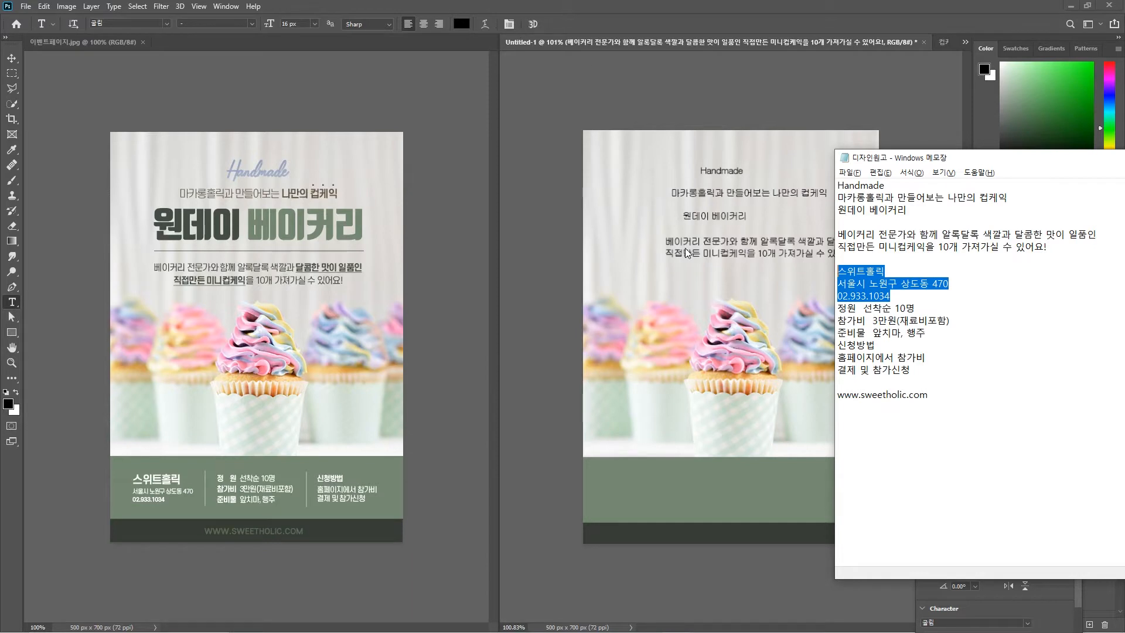
pyautogui.click(513, 30)
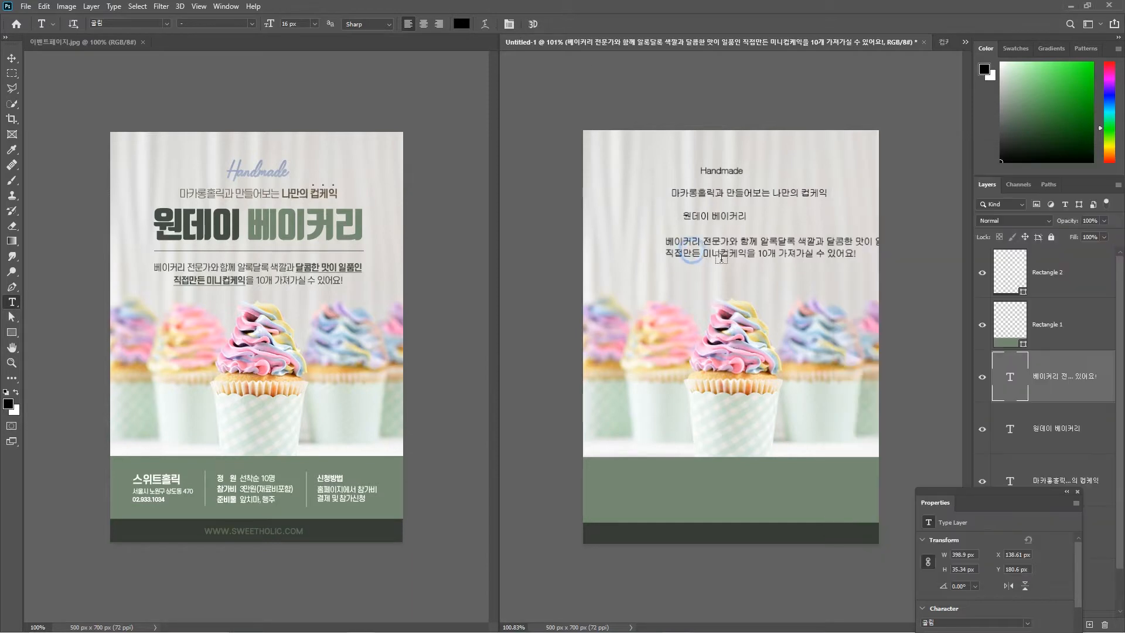
pyautogui.click(610, 478)
pyautogui.hotkey('ctrl', 'v')
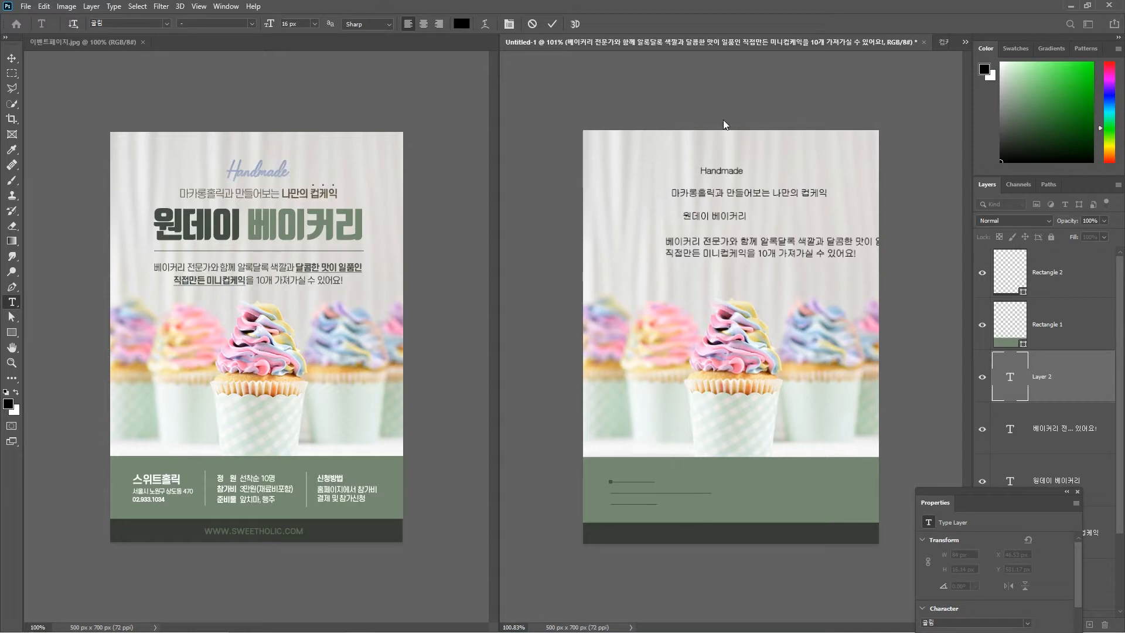
pyautogui.click(552, 25)
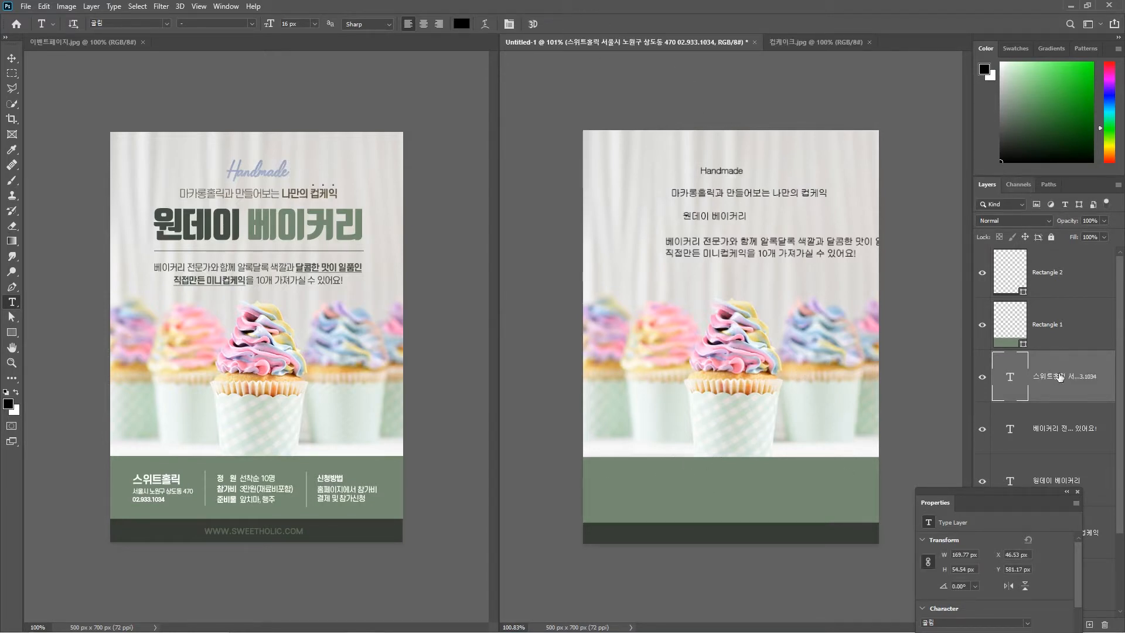
pyautogui.moveTo(1059, 378); pyautogui.dragTo(1073, 255)
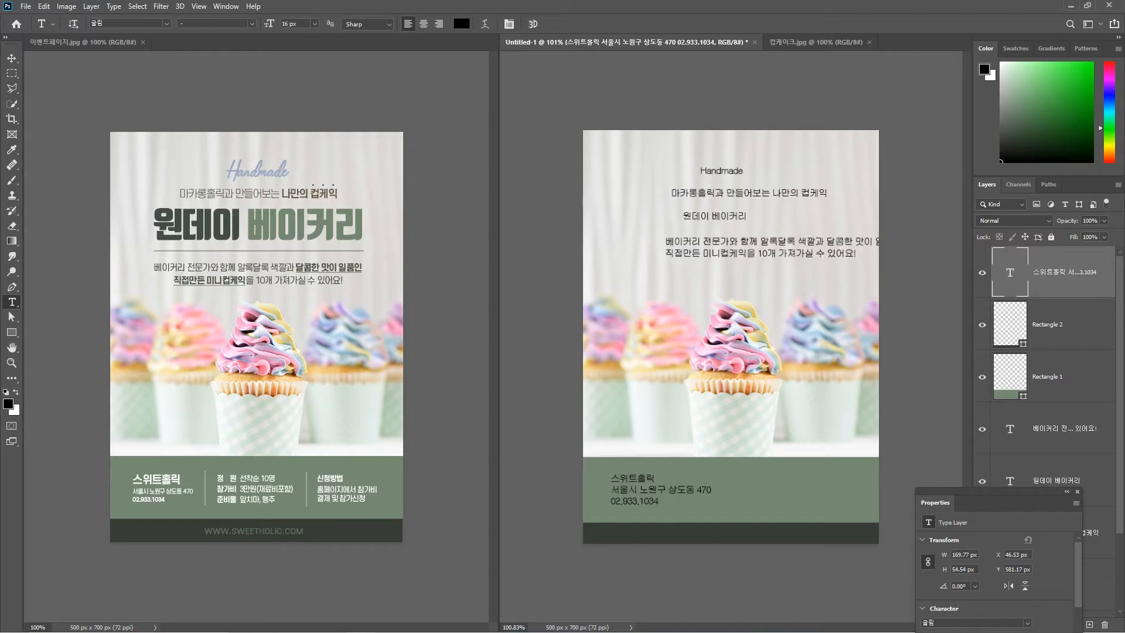
# Copy the three 정원, 참가비 and 준비물 lines from Notepad and paste them as a text layer on the green band, beside the contact block
pyautogui.hotkey('alt', 'Tab')
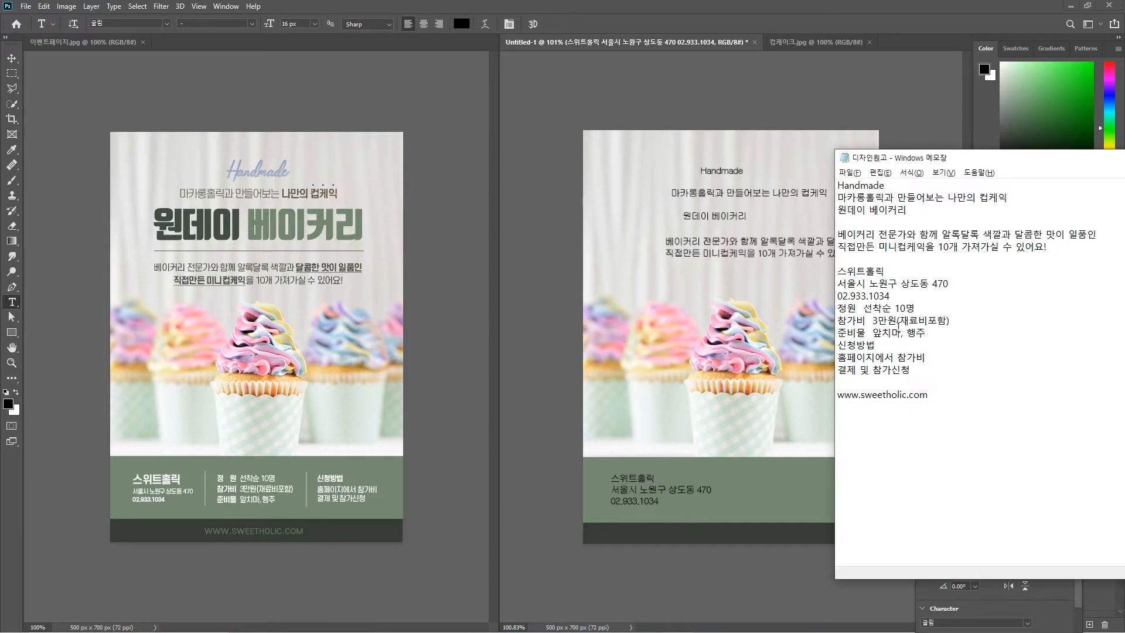
pyautogui.moveTo(943, 335); pyautogui.dragTo(839, 309)
pyautogui.hotkey('ctrl', 'c')
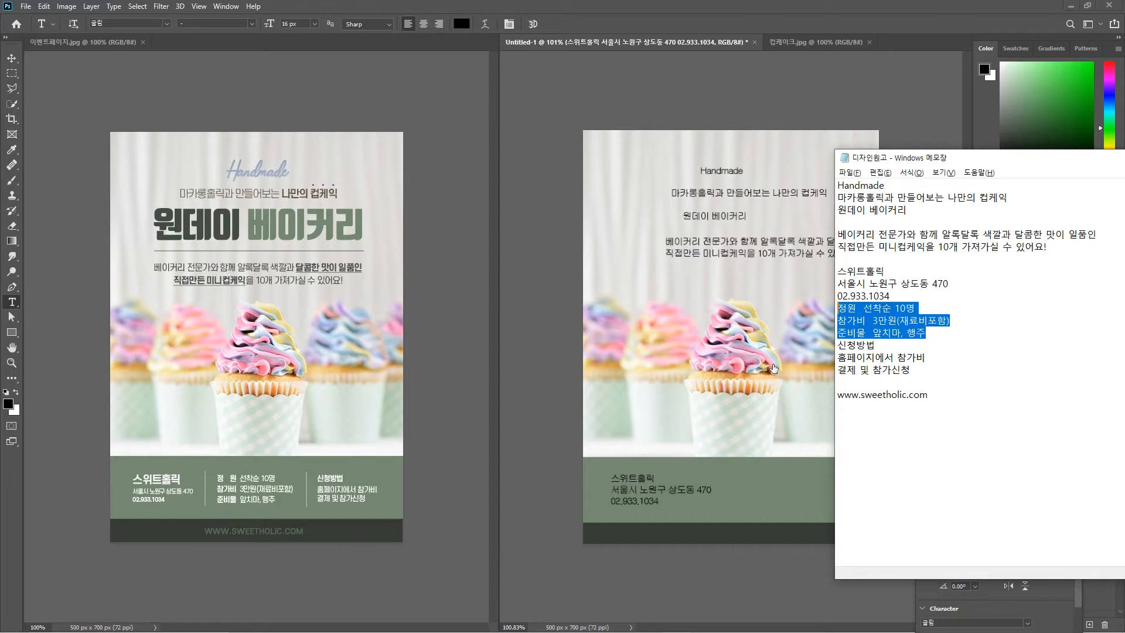
pyautogui.hotkey('alt', 'Tab')
pyautogui.click(726, 467)
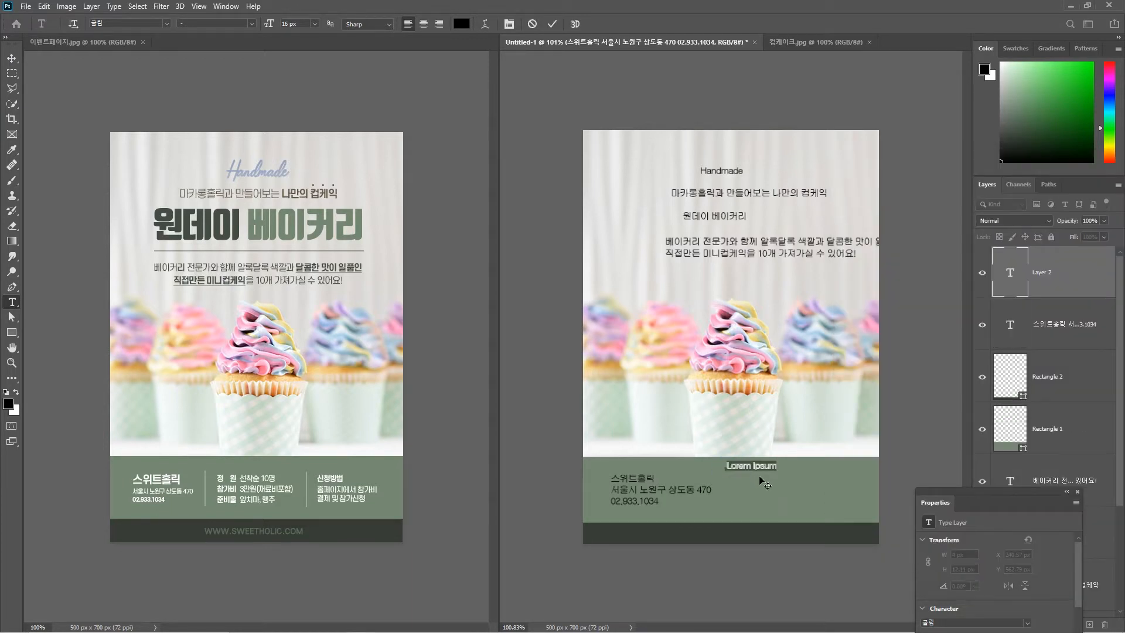
pyautogui.hotkey('ctrl', 'v')
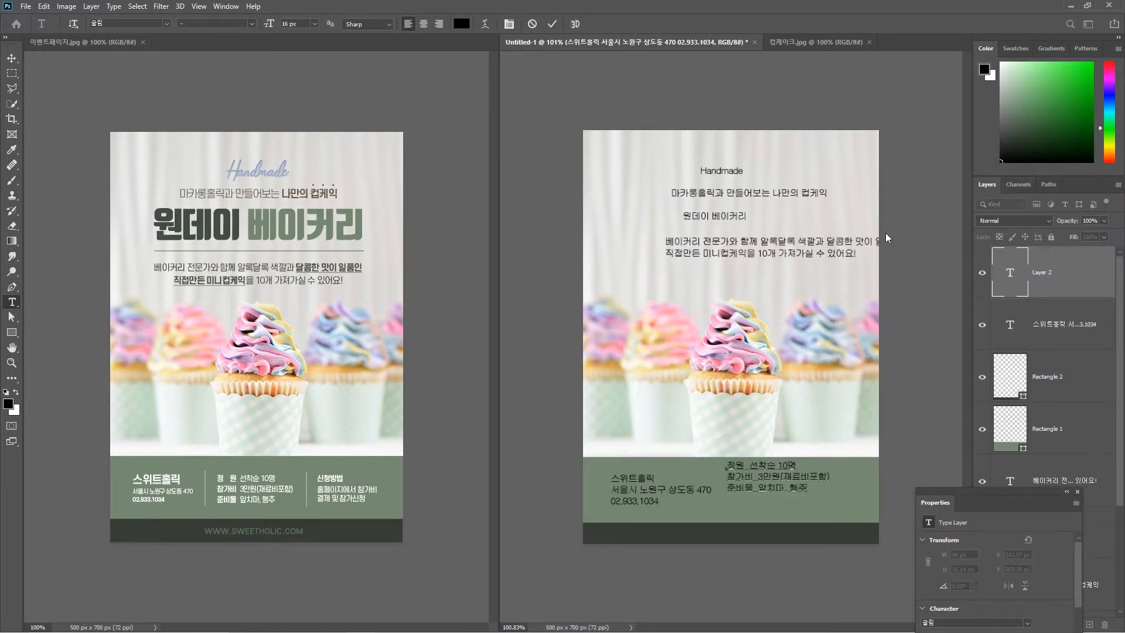
pyautogui.click(552, 23)
# Copy the three-line 신청방법 block from Notepad and paste it as a text layer just above the green band's right part
pyautogui.hotkey('alt', 'Tab')
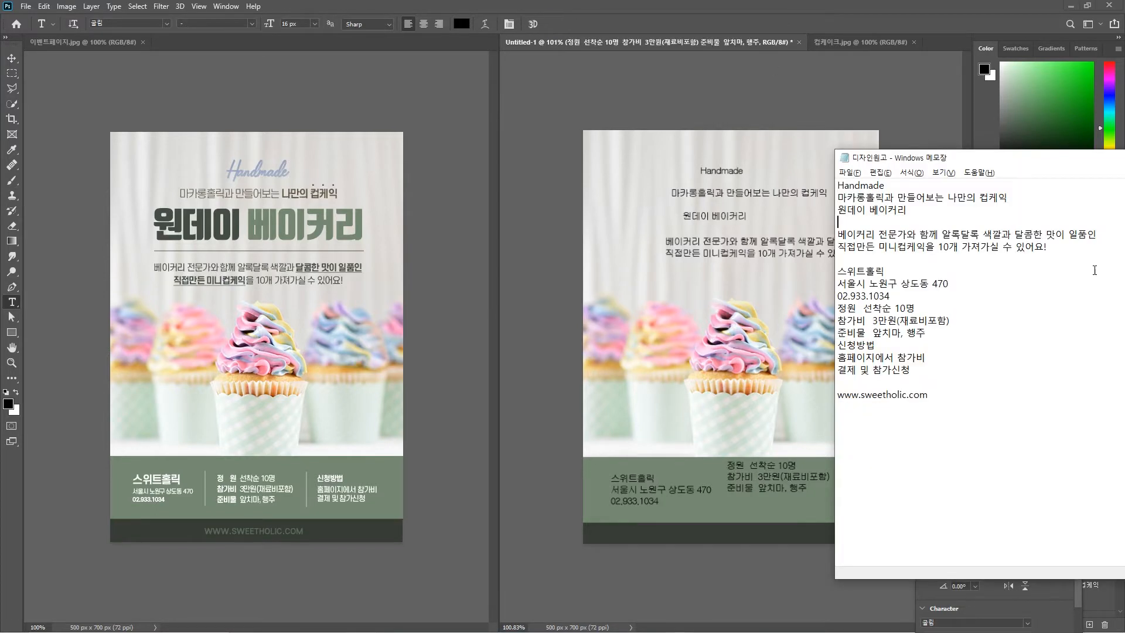
pyautogui.moveTo(912, 370); pyautogui.dragTo(820, 346)
pyautogui.hotkey('ctrl', 'c')
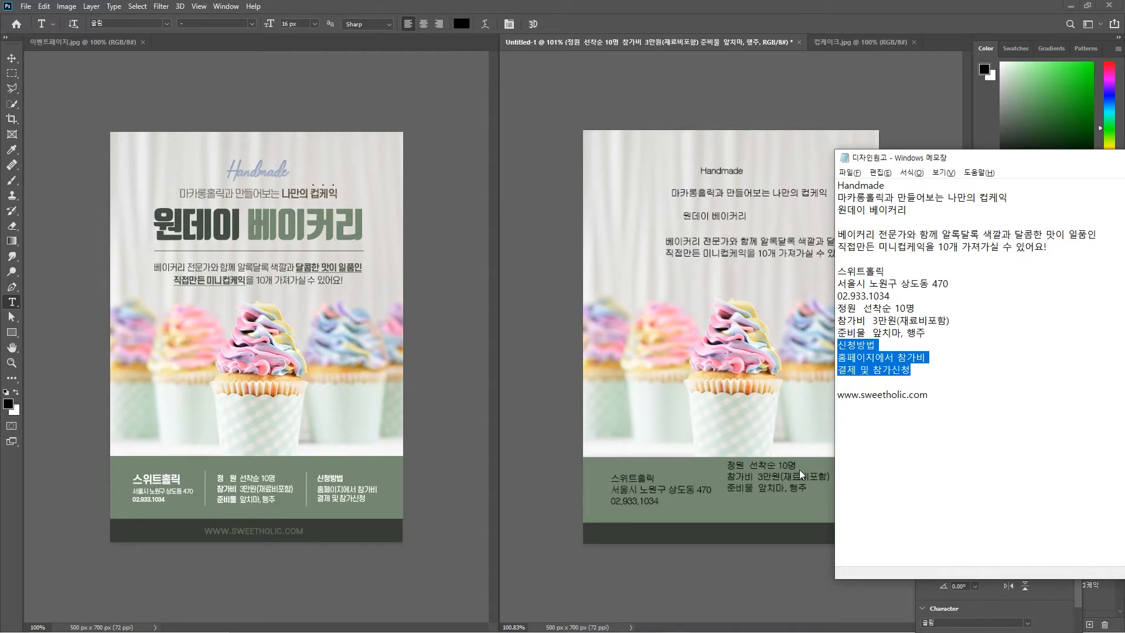
pyautogui.hotkey('alt', 'Tab')
pyautogui.click(792, 430)
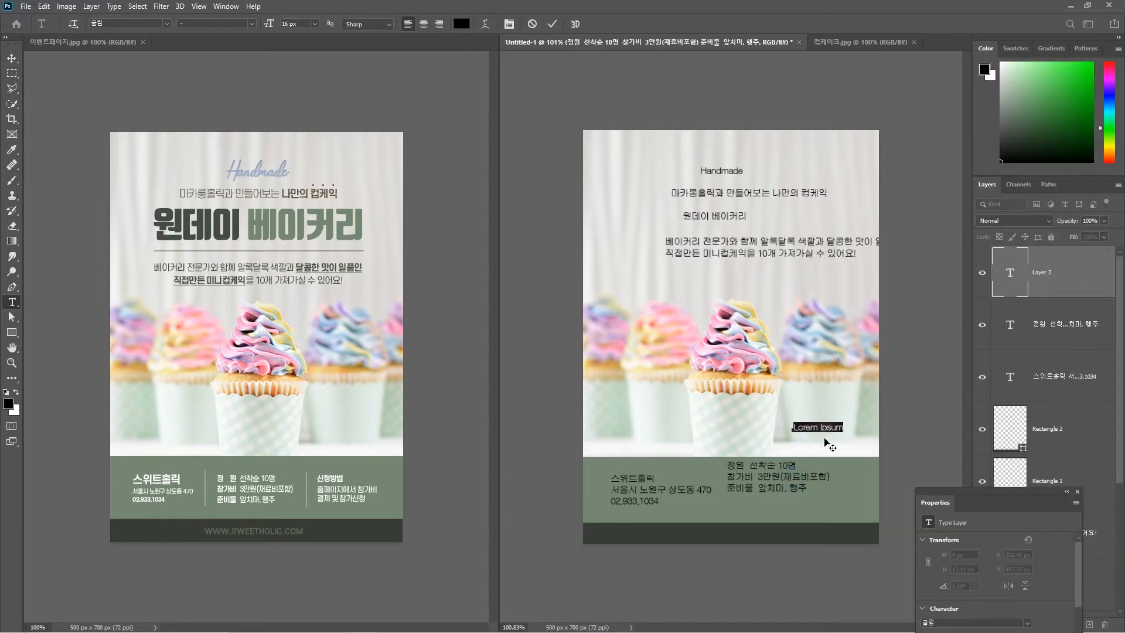
pyautogui.hotkey('ctrl', 'v')
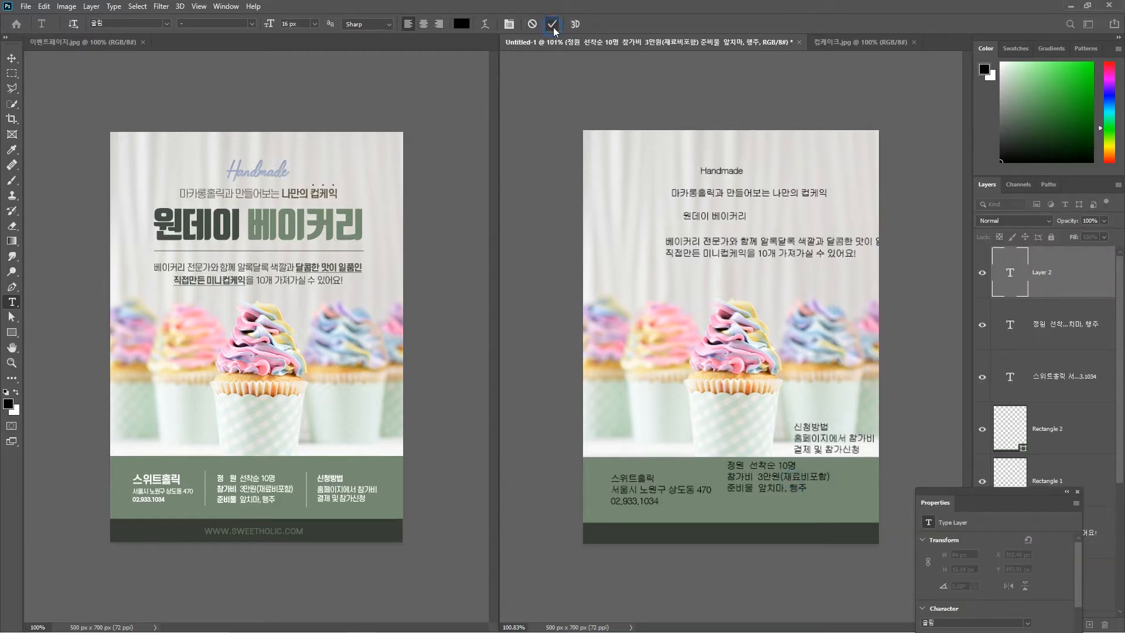
pyautogui.click(553, 25)
pyautogui.hotkey('alt', 'Tab')
pyautogui.click(1060, 328)
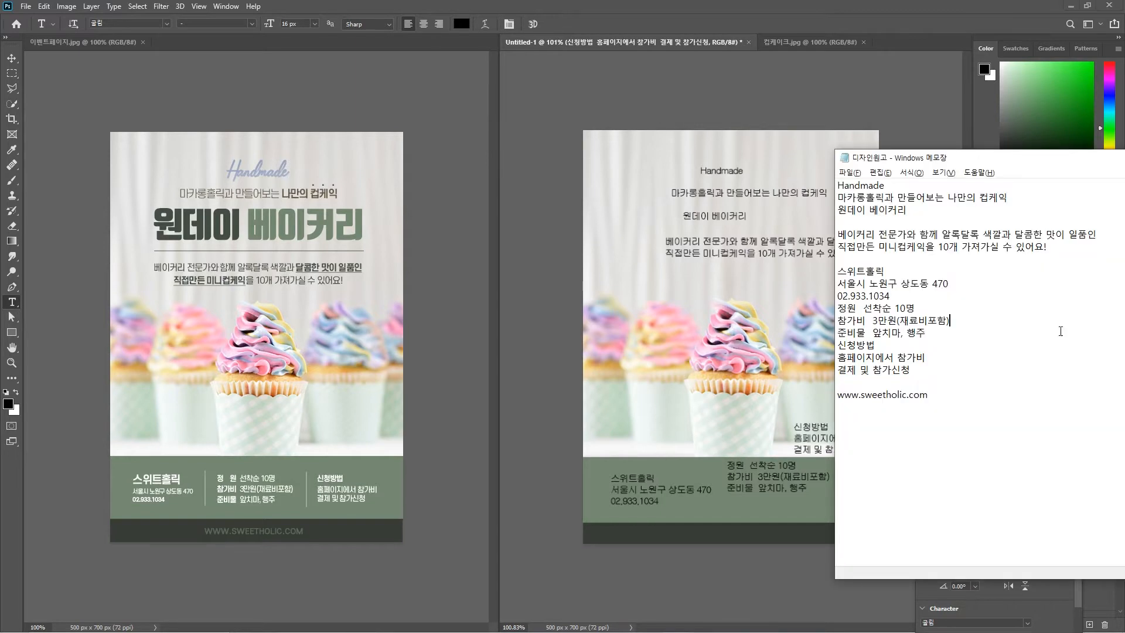
pyautogui.moveTo(929, 396); pyautogui.dragTo(792, 390)
pyautogui.hotkey('ctrl', 'c')
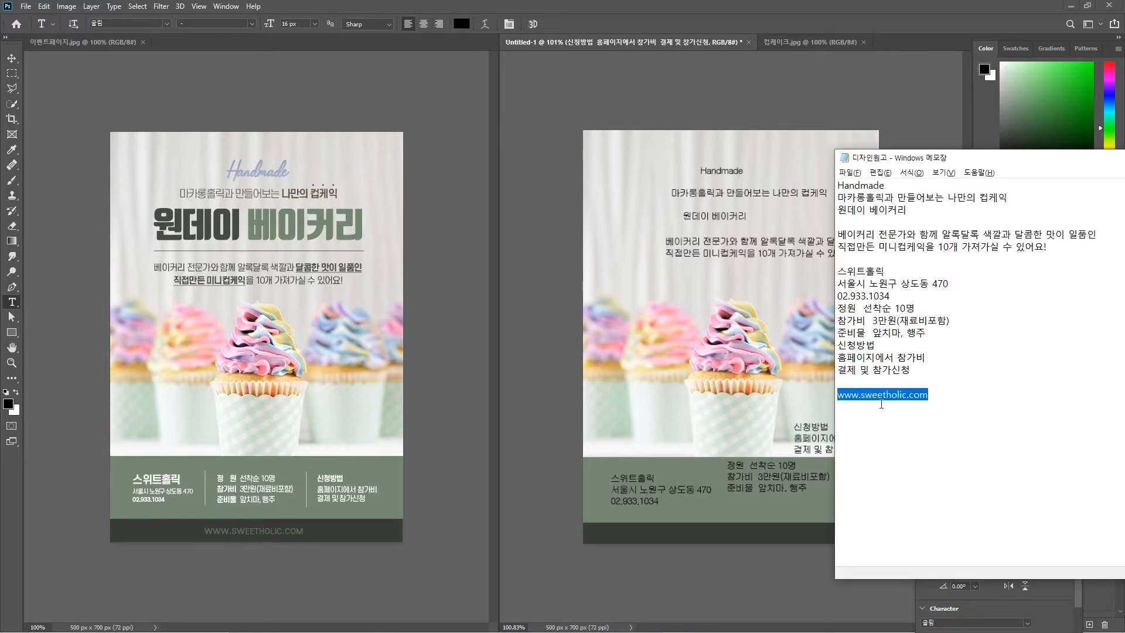
pyautogui.hotkey('alt', 'Tab')
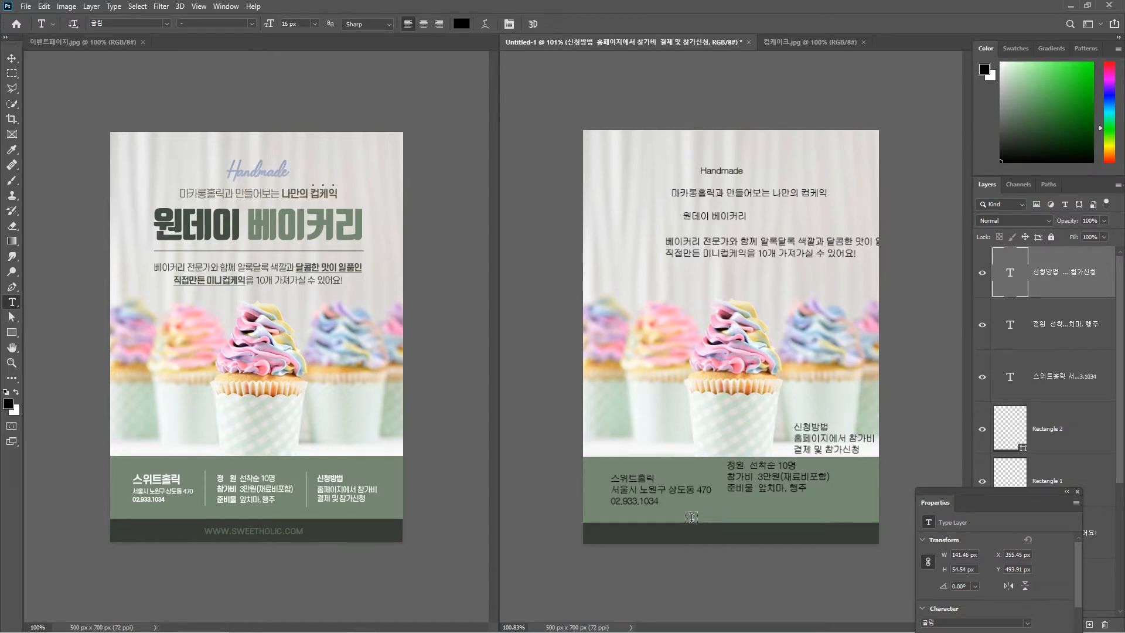
pyautogui.click(691, 518)
pyautogui.hotkey('ctrl', 'v')
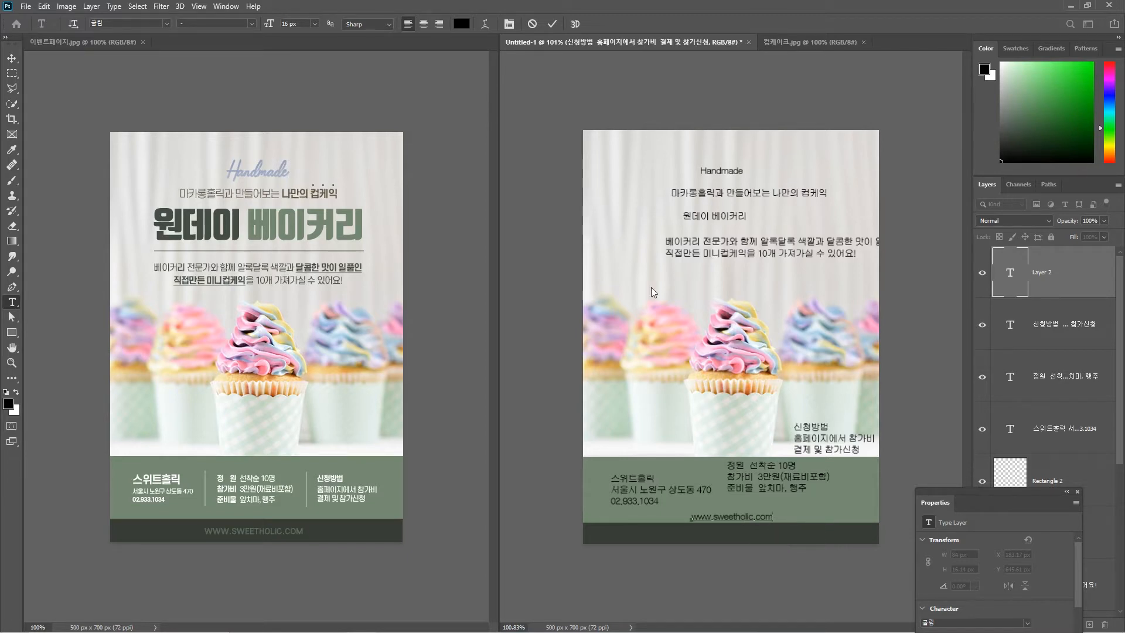
pyautogui.click(552, 24)
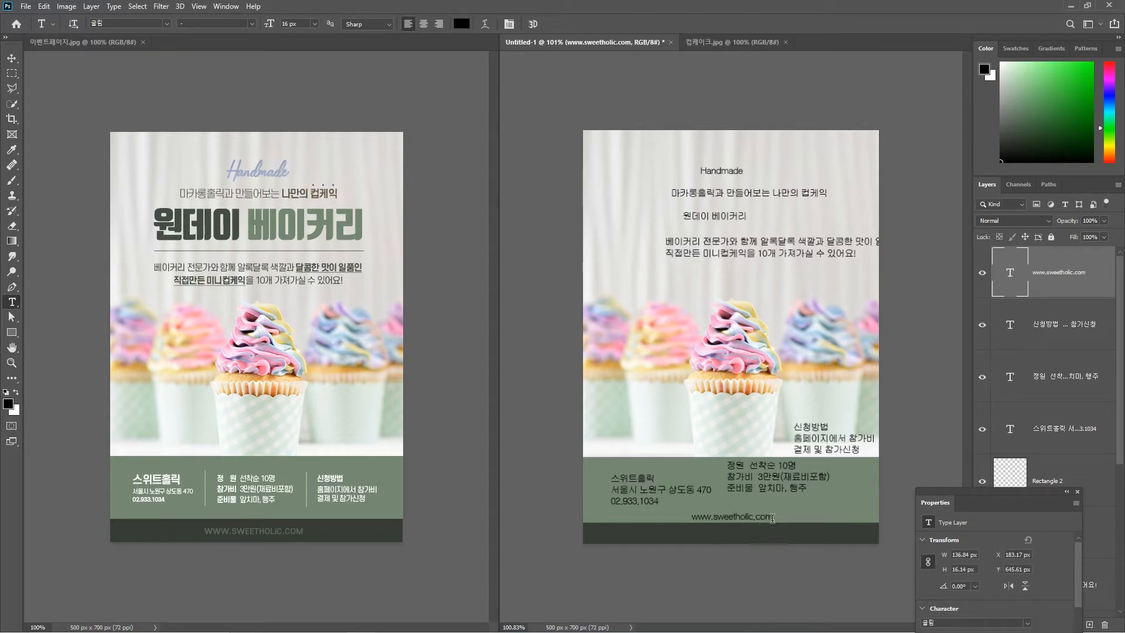
# Move the Handmade text to the poster's horizontal centre near the upper edge and scale it to about 155% from its centre
pyautogui.click(12, 58)
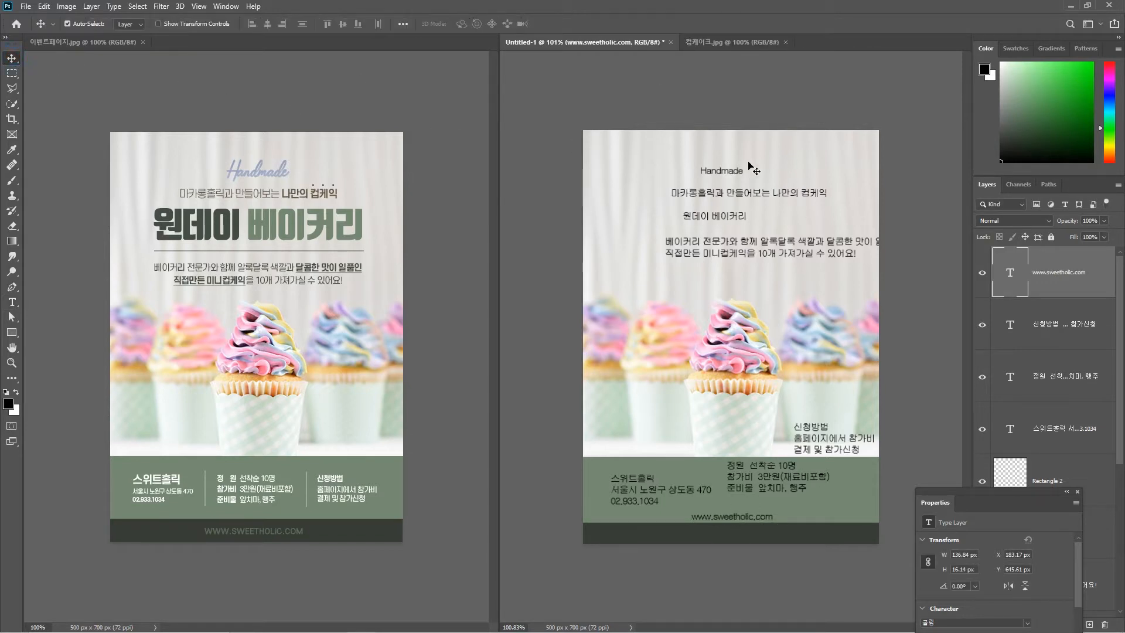
pyautogui.moveTo(729, 173); pyautogui.dragTo(744, 167)
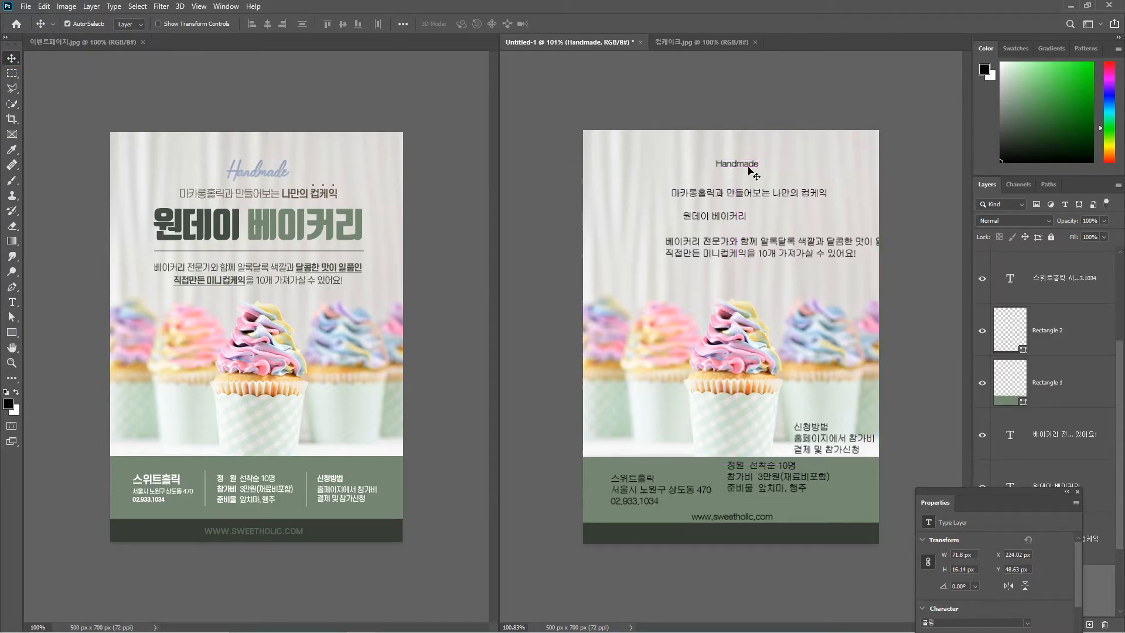
pyautogui.hotkey('ctrl', 't')
pyautogui.moveTo(761, 158); pyautogui.dragTo(771, 152)
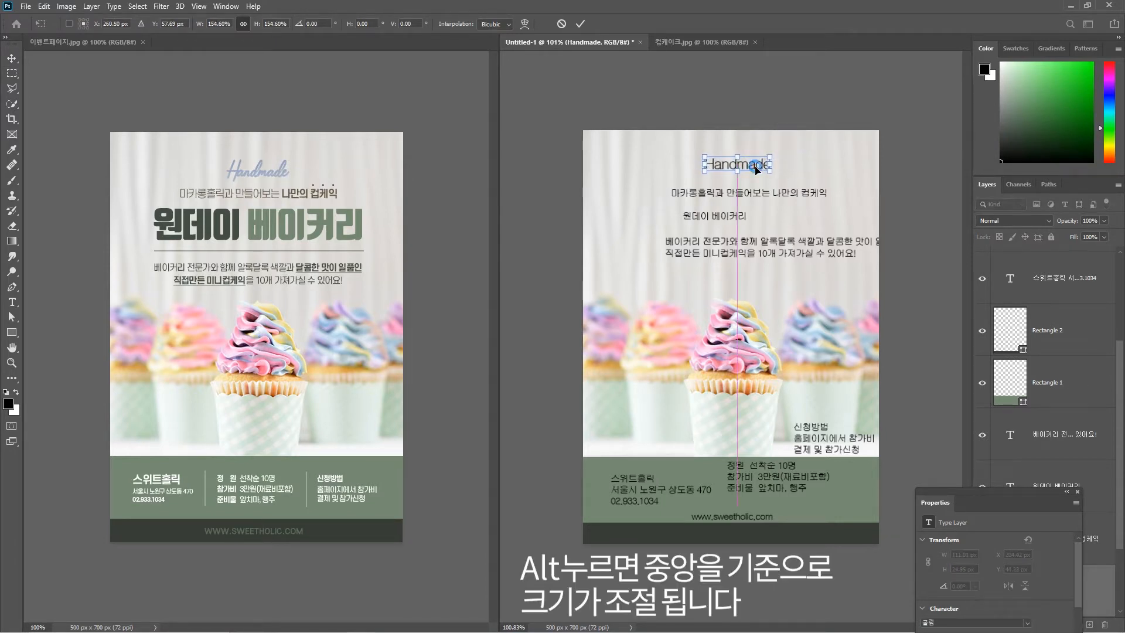
# Centre the 마카롱홀릭과 만들어보는 나만의 컵케익 line just below Handmade and scale it to about 115%
pyautogui.click(756, 192)
pyautogui.moveTo(756, 192); pyautogui.dragTo(747, 186)
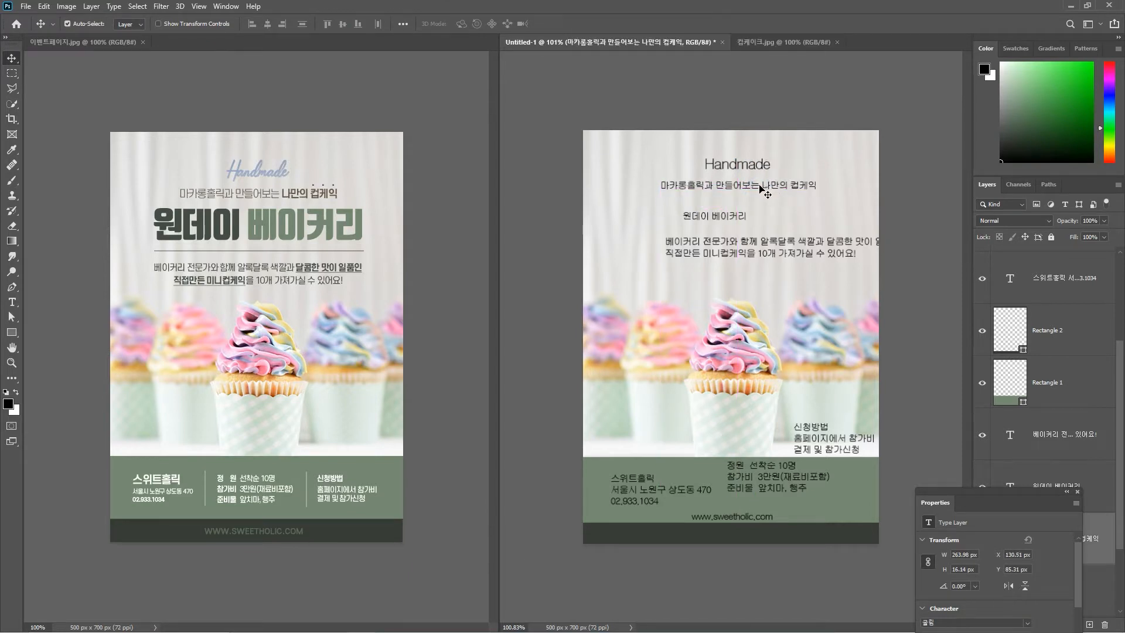
pyautogui.moveTo(767, 188); pyautogui.dragTo(829, 178)
pyautogui.hotkey('ctrl', 't')
pyautogui.press('Return')
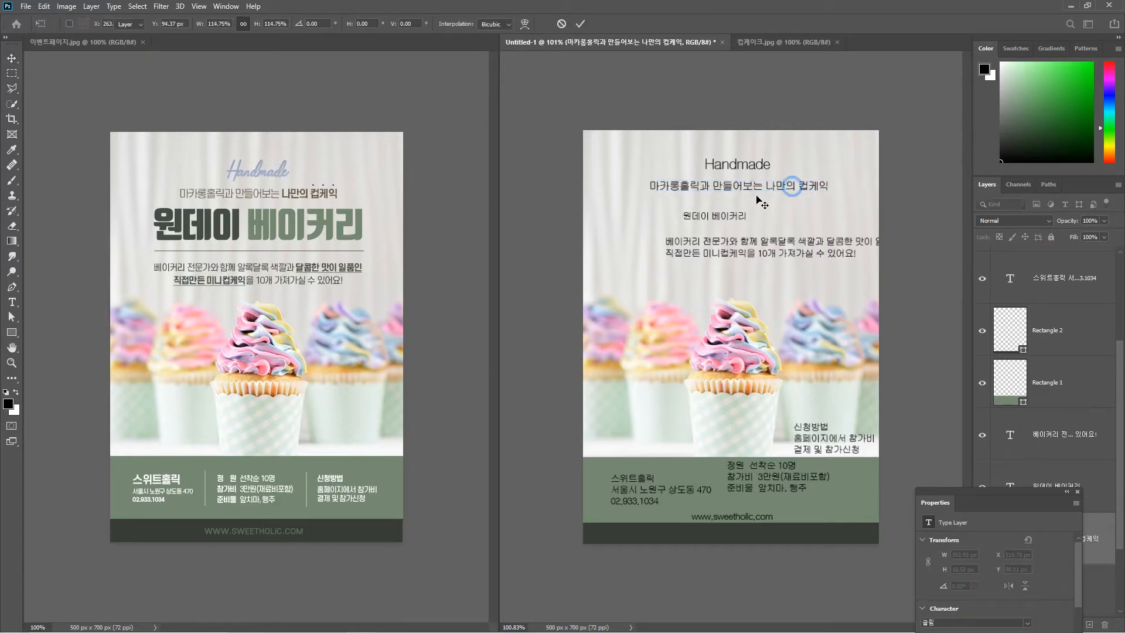
# Enlarge the 원데이 베이커리 title to about 54 px, centre it below the subtitle, and place the two-line description under it
pyautogui.moveTo(727, 223); pyautogui.dragTo(776, 248)
pyautogui.hotkey('ctrl', 't')
pyautogui.press('Return')
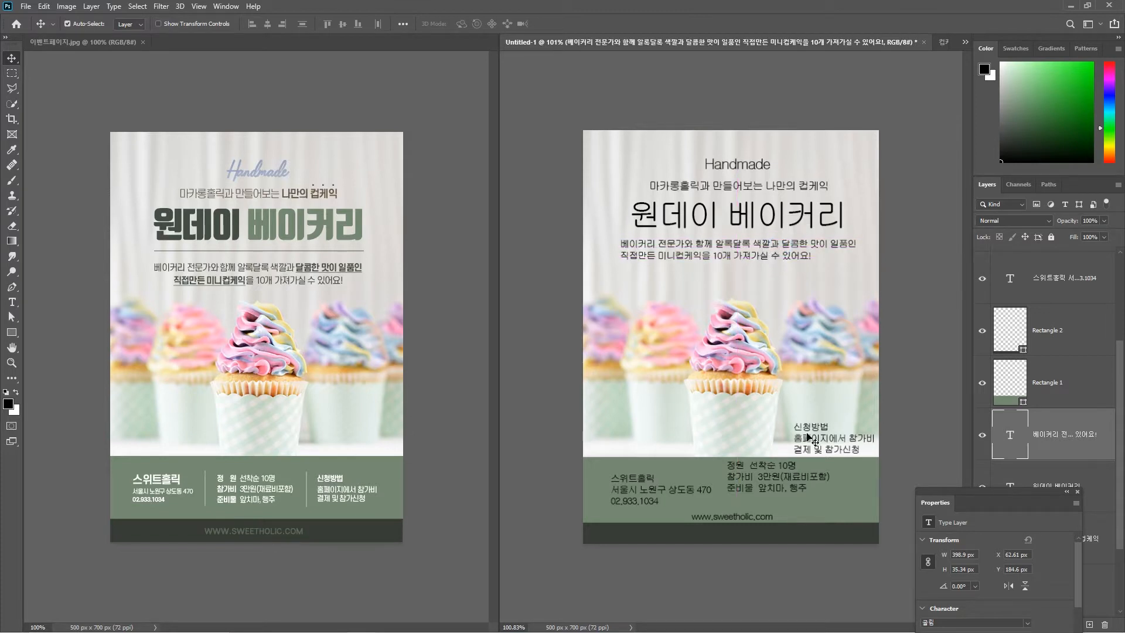
# Arrange the contact, 정원 and 신청방법 blocks side by side on the green band, with the web address at its lower edge
pyautogui.moveTo(807, 439); pyautogui.dragTo(808, 493)
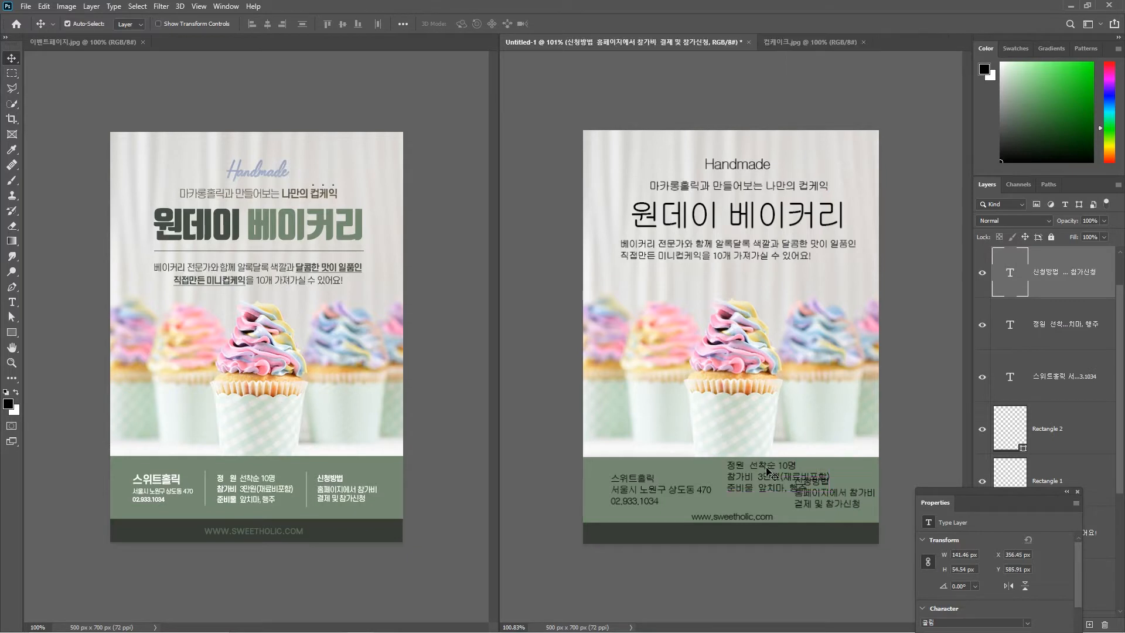
pyautogui.moveTo(635, 482); pyautogui.dragTo(623, 487)
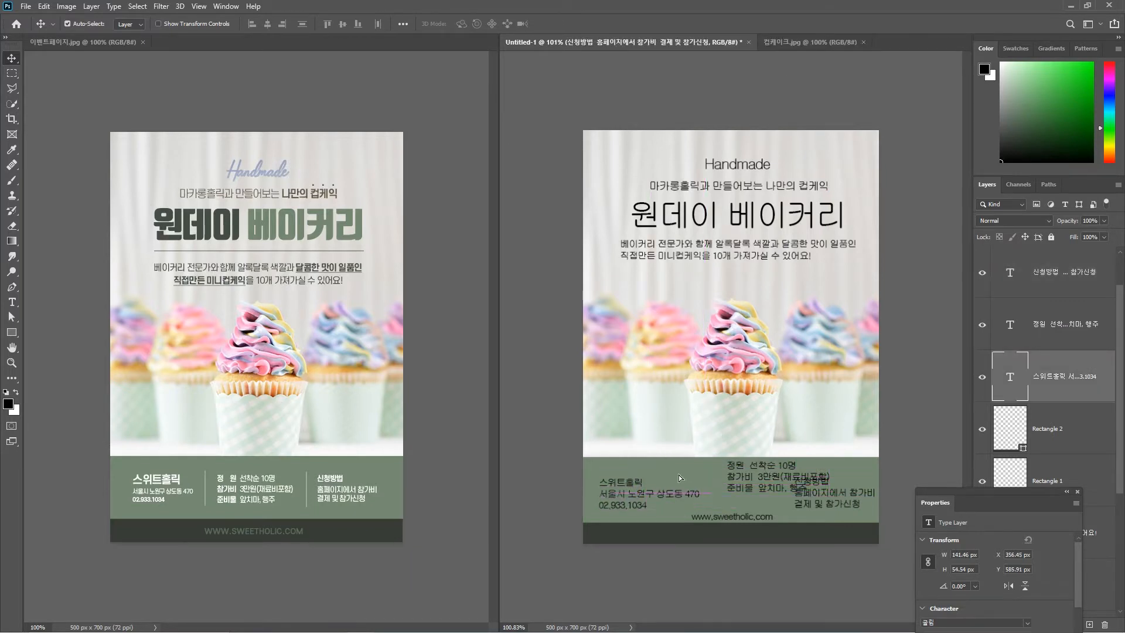
pyautogui.moveTo(761, 473); pyautogui.dragTo(744, 522)
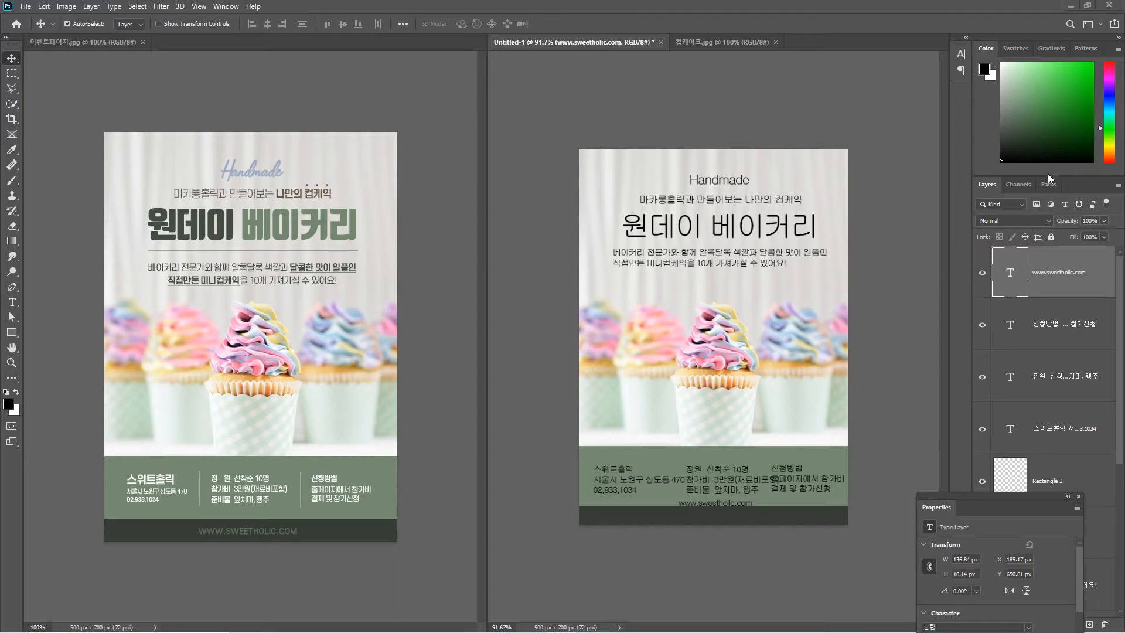
# Filter the layer list to show only type layers, and close the floating Properties window
pyautogui.click(1066, 205)
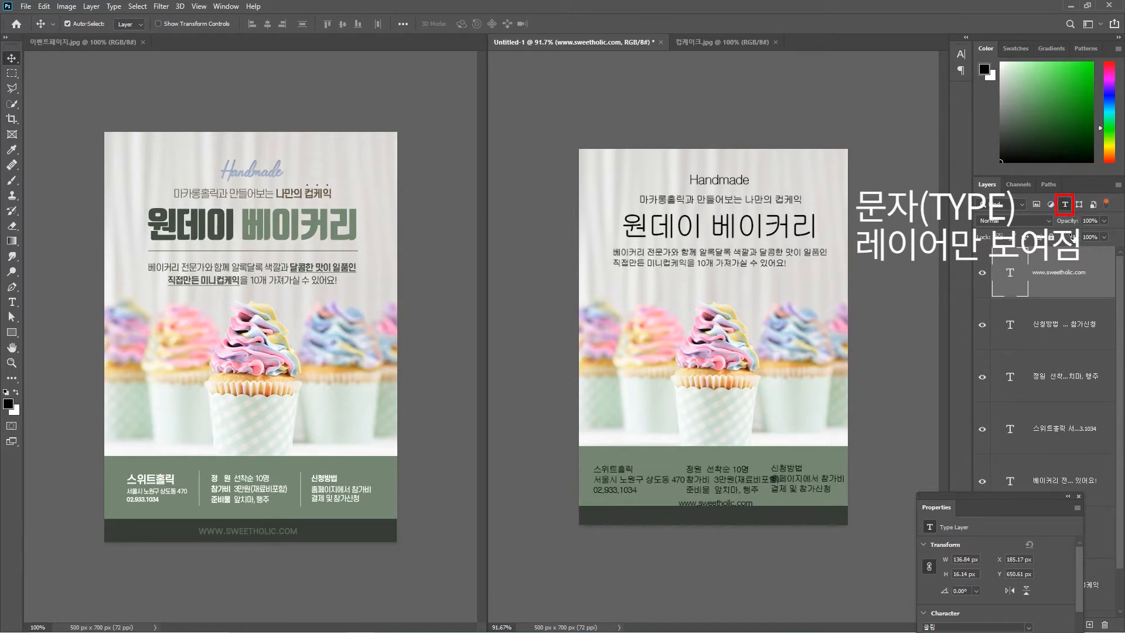
pyautogui.click(1078, 497)
pyautogui.scroll(-1, 1052, 335)
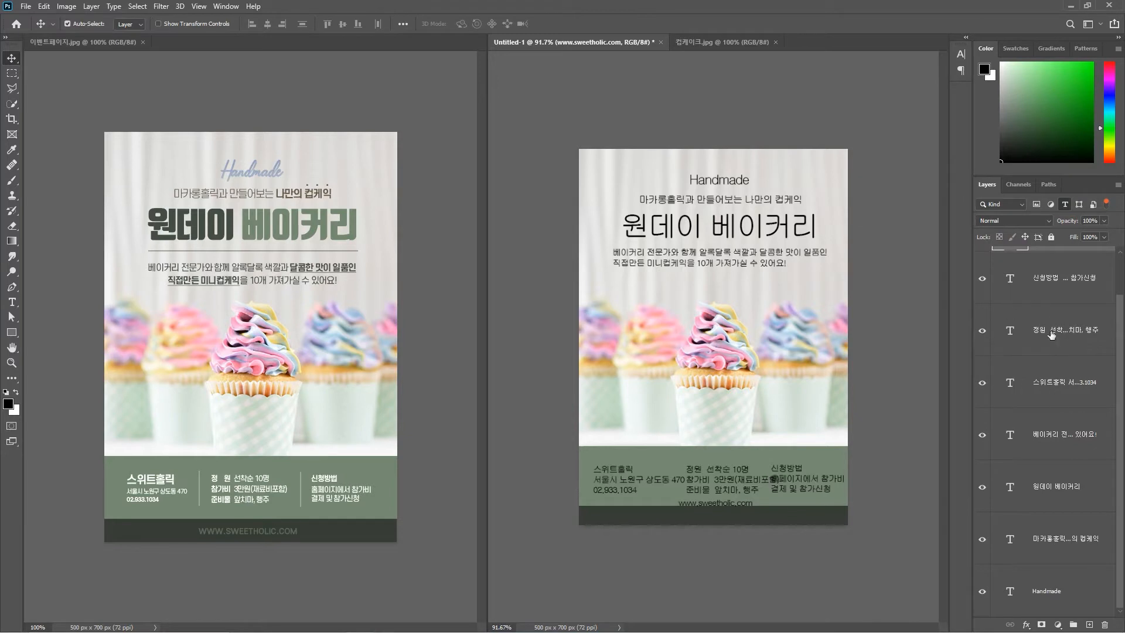
pyautogui.scroll(1, 1040, 391)
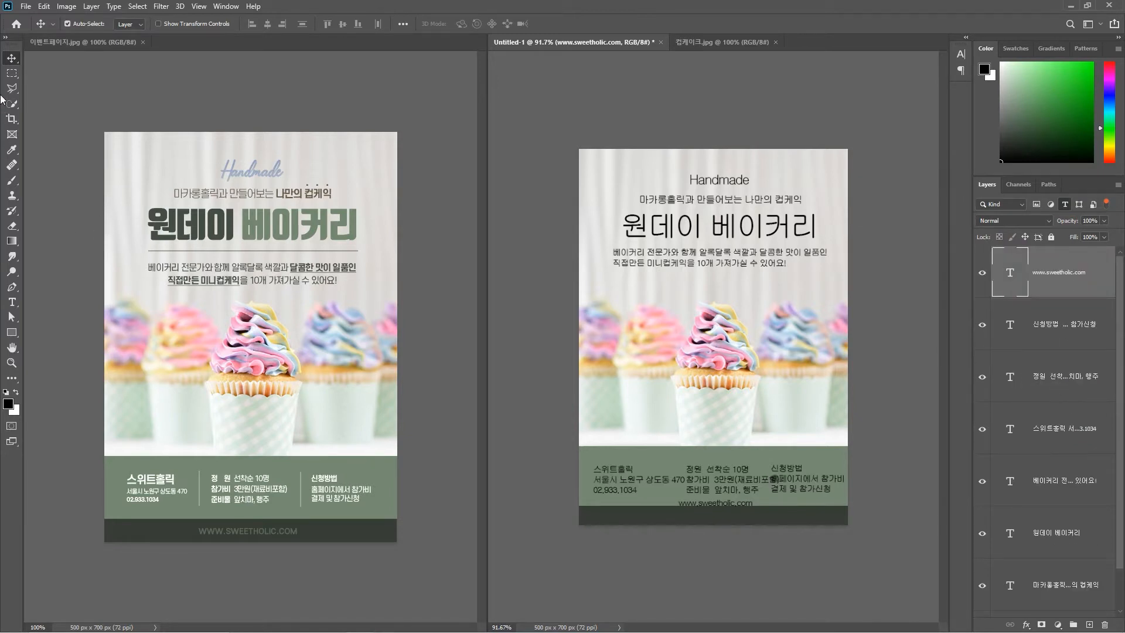
# Select all the text layers, from the web address to Handmade, and set their font to 에스코어 드림 in 2 ExtraLight
pyautogui.moveTo(11, 302); pyautogui.dragTo(34, 305)
pyautogui.click(44, 305)
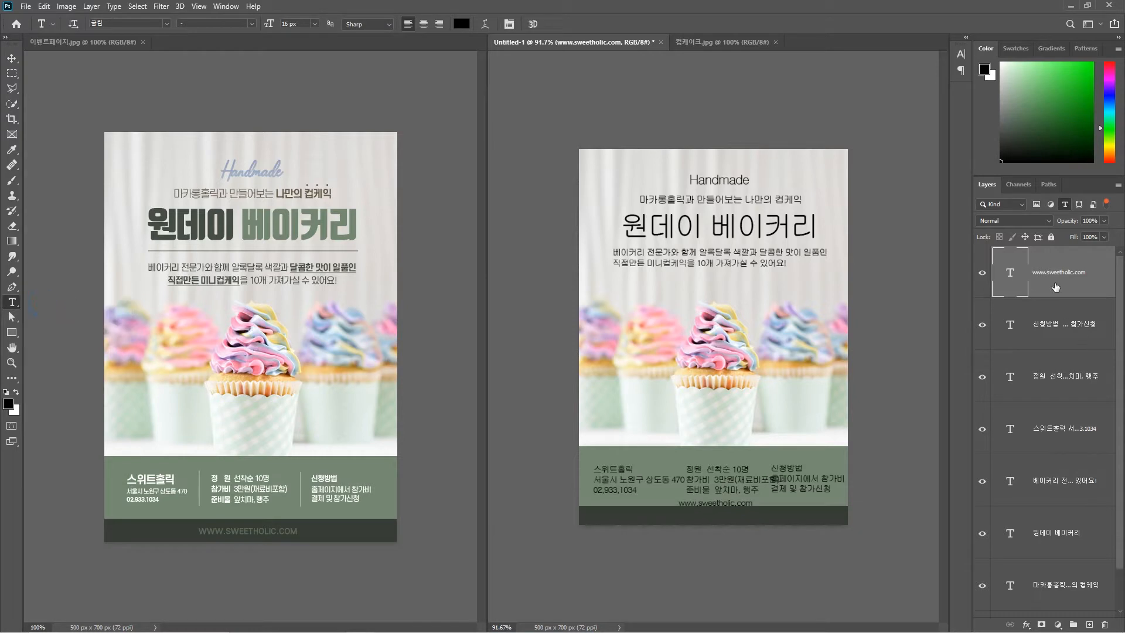
pyautogui.scroll(-1, 1075, 469)
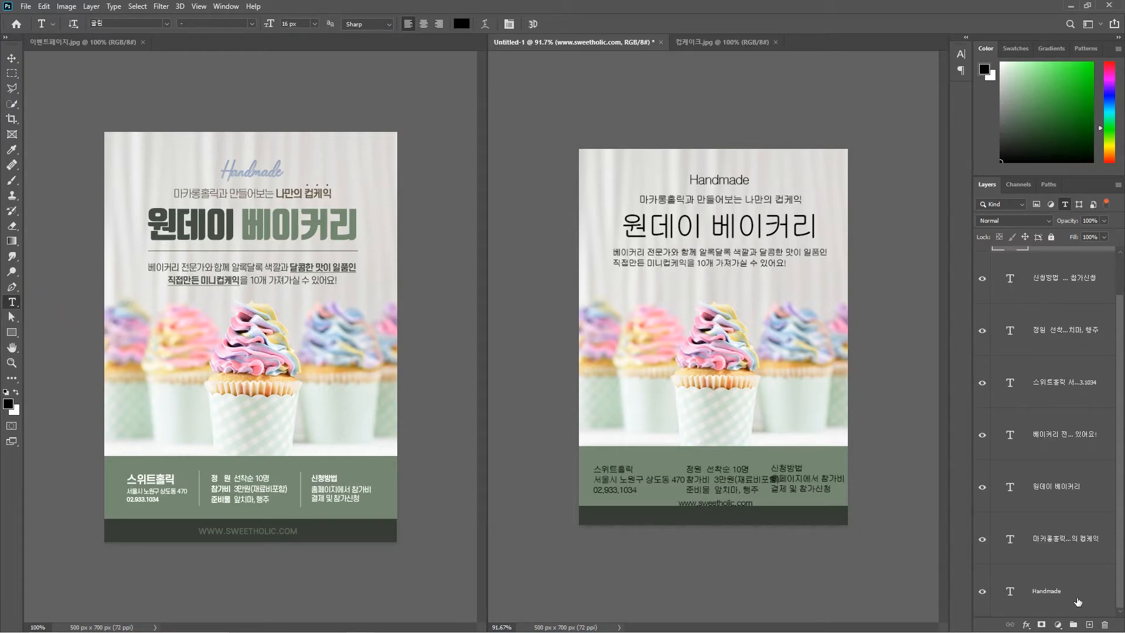
pyautogui.keyDown('shift'); pyautogui.click(1081, 599); pyautogui.keyUp('shift')
pyautogui.scroll(1, 1081, 599)
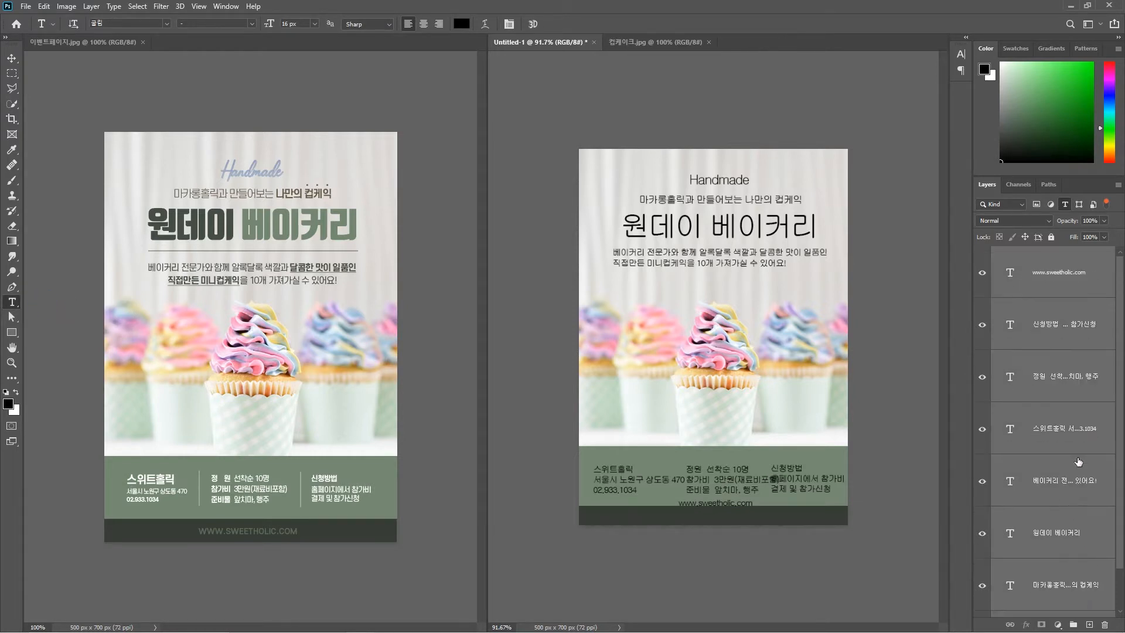
pyautogui.scroll(-1, 1048, 381)
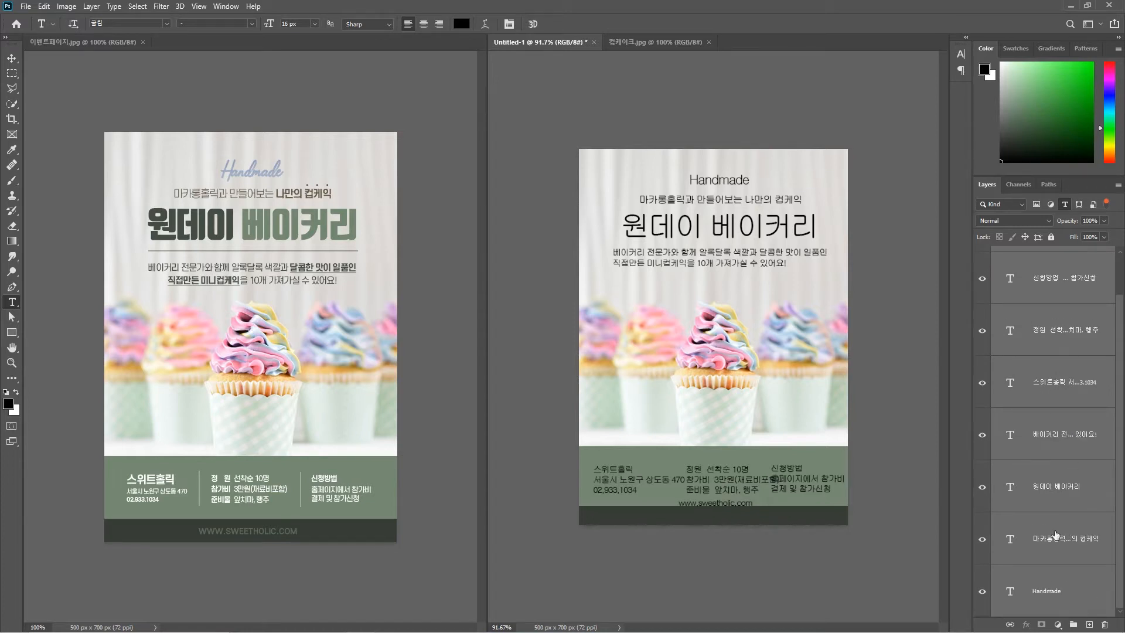
pyautogui.scroll(1, 1056, 535)
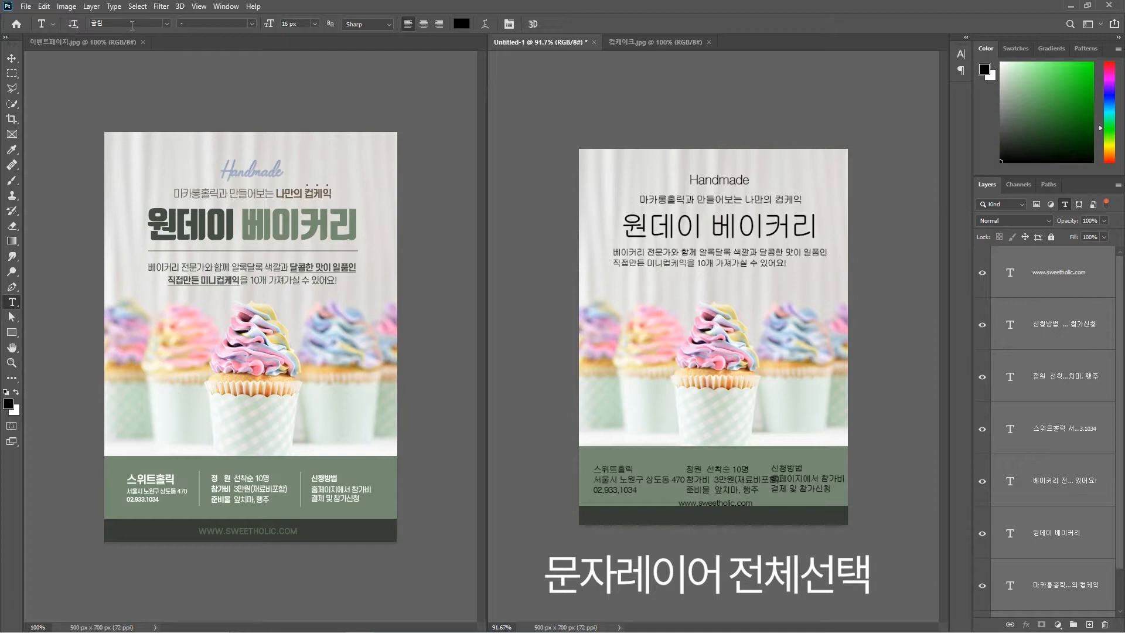
pyautogui.click(167, 25)
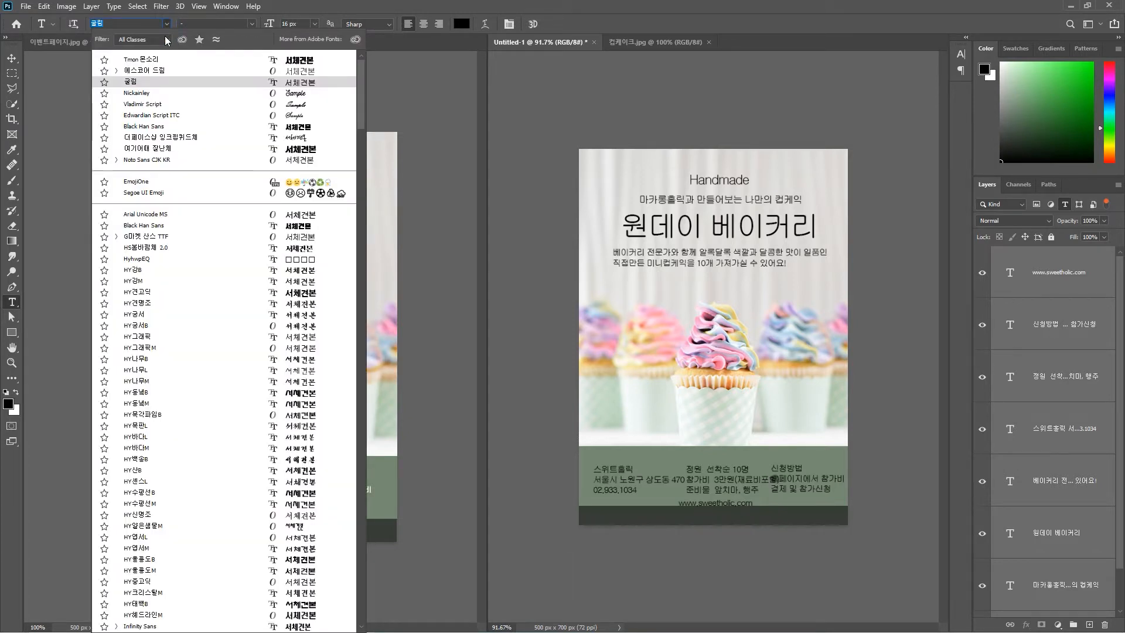
pyautogui.click(169, 75)
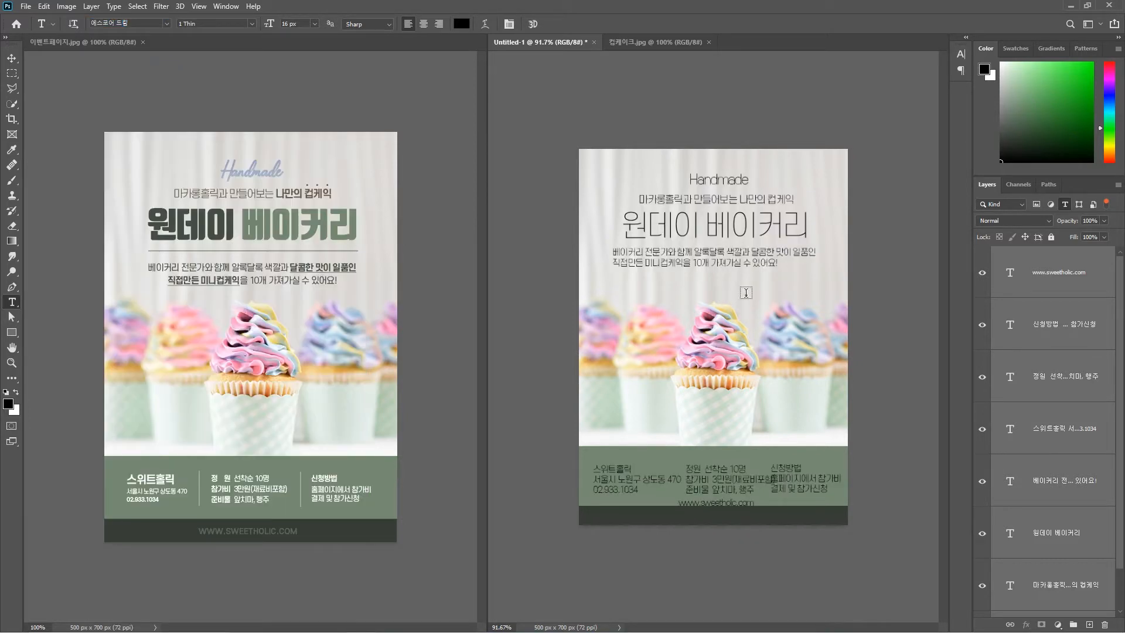
pyautogui.click(252, 25)
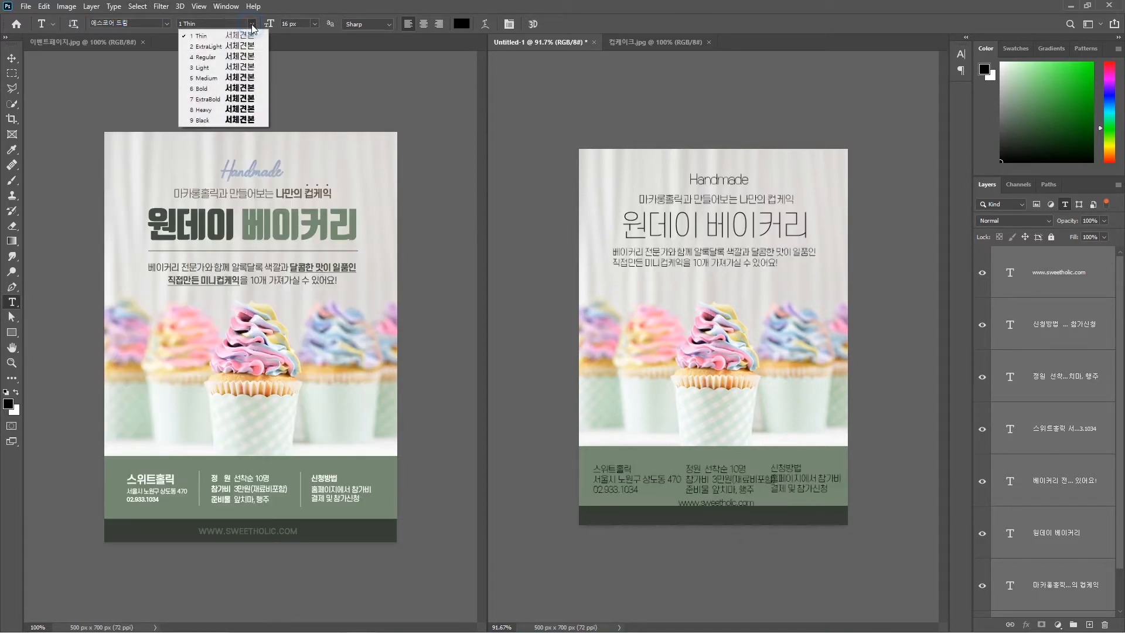
pyautogui.click(215, 47)
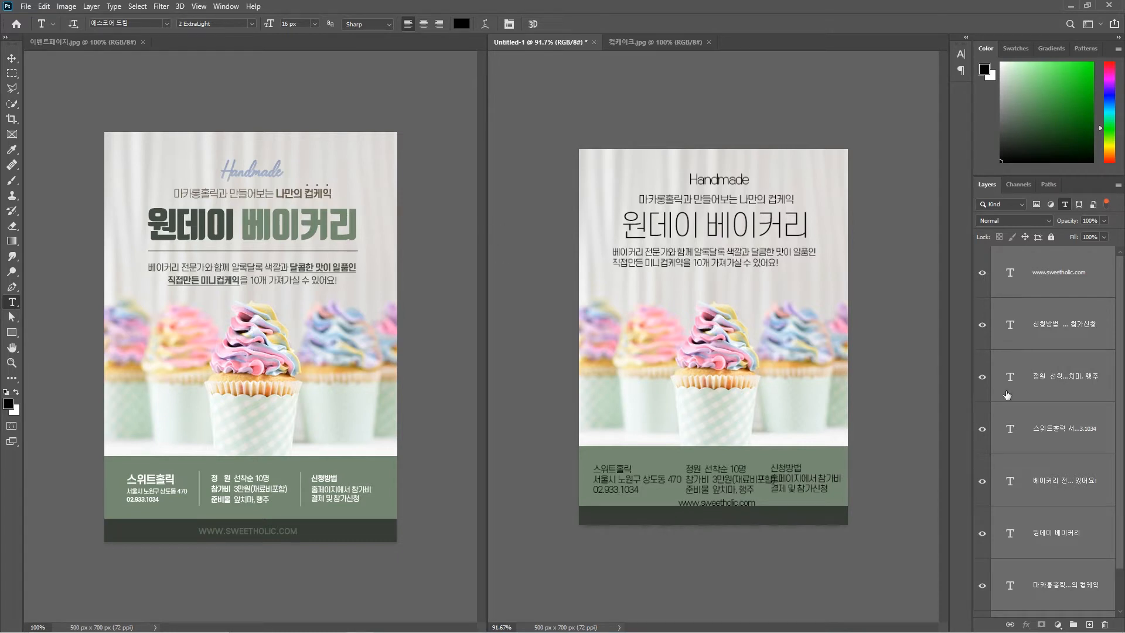
# Change the font of the 원데이 베이커리 title layer to Tmon몬소리
pyautogui.click(1095, 533)
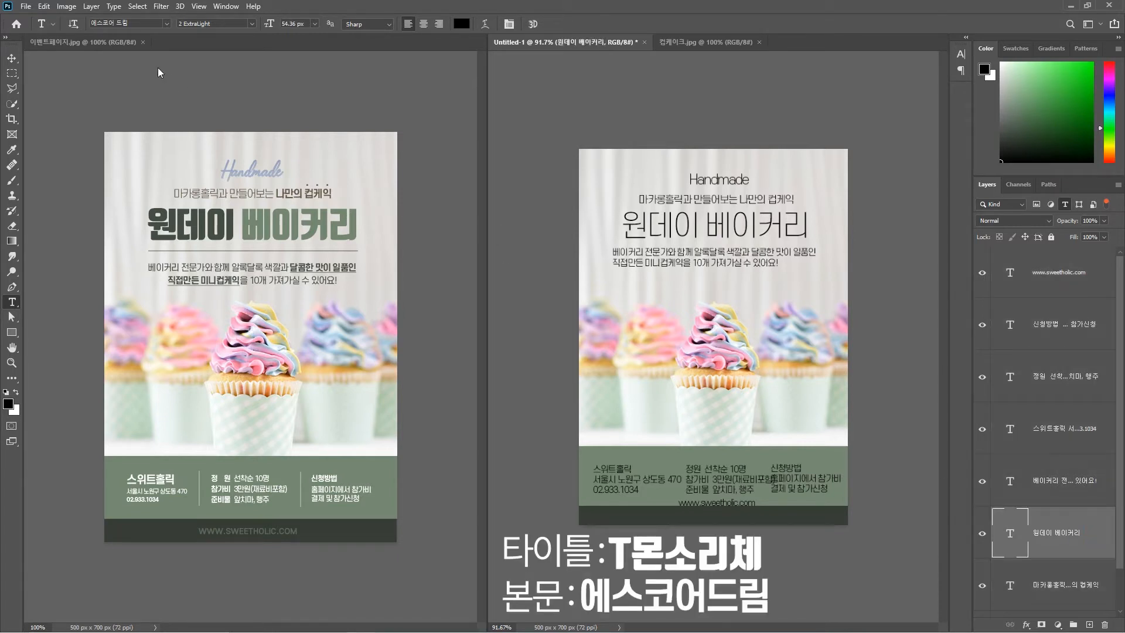
pyautogui.click(166, 27)
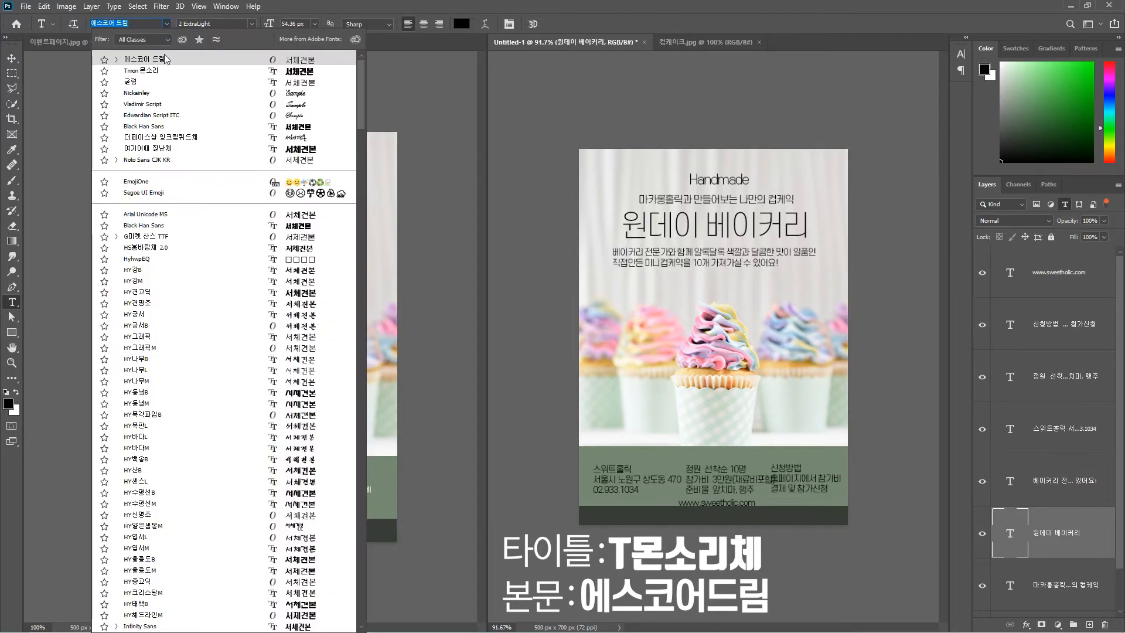
pyautogui.click(153, 70)
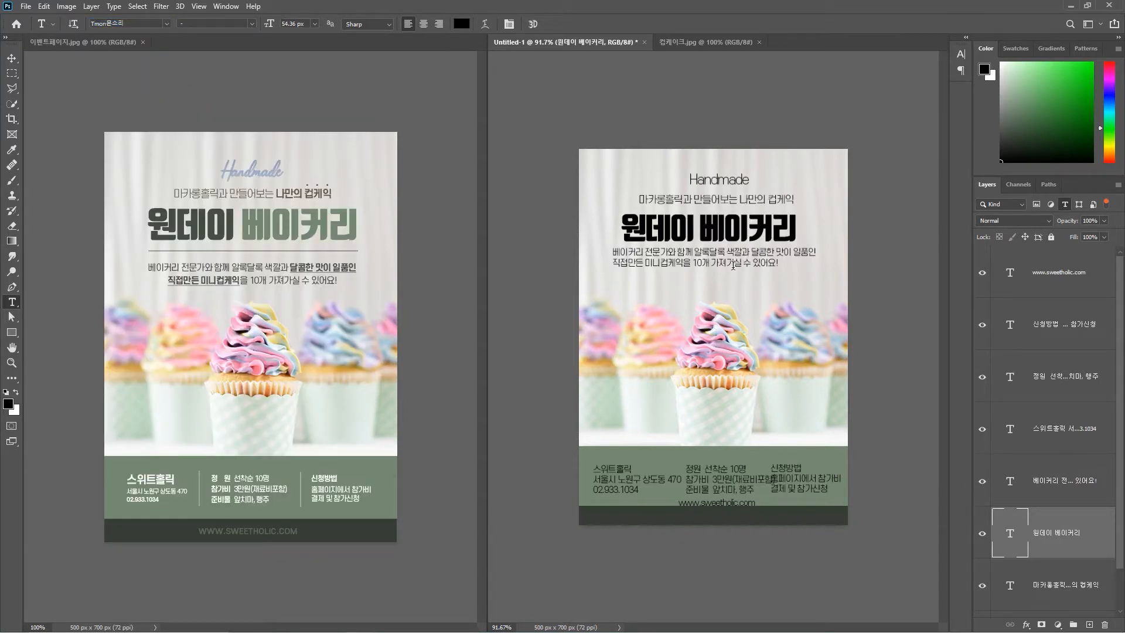
# Recolour the word 원데이 in the title to dark green #444e45, sampled from the reference poster's title
pyautogui.click(687, 226)
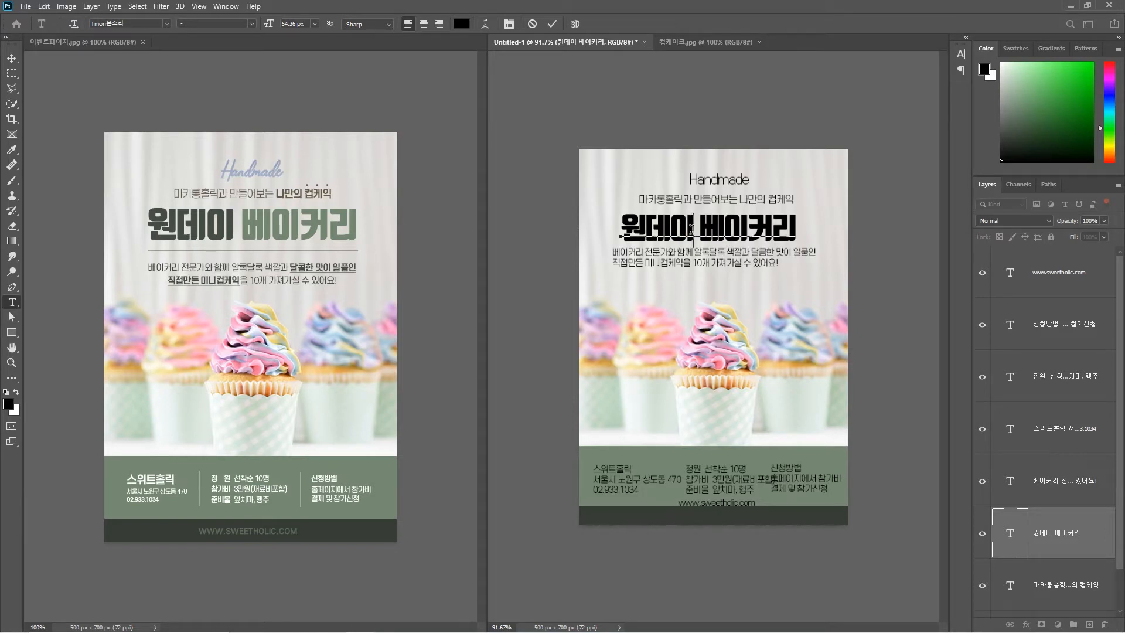
pyautogui.moveTo(692, 229); pyautogui.dragTo(603, 227)
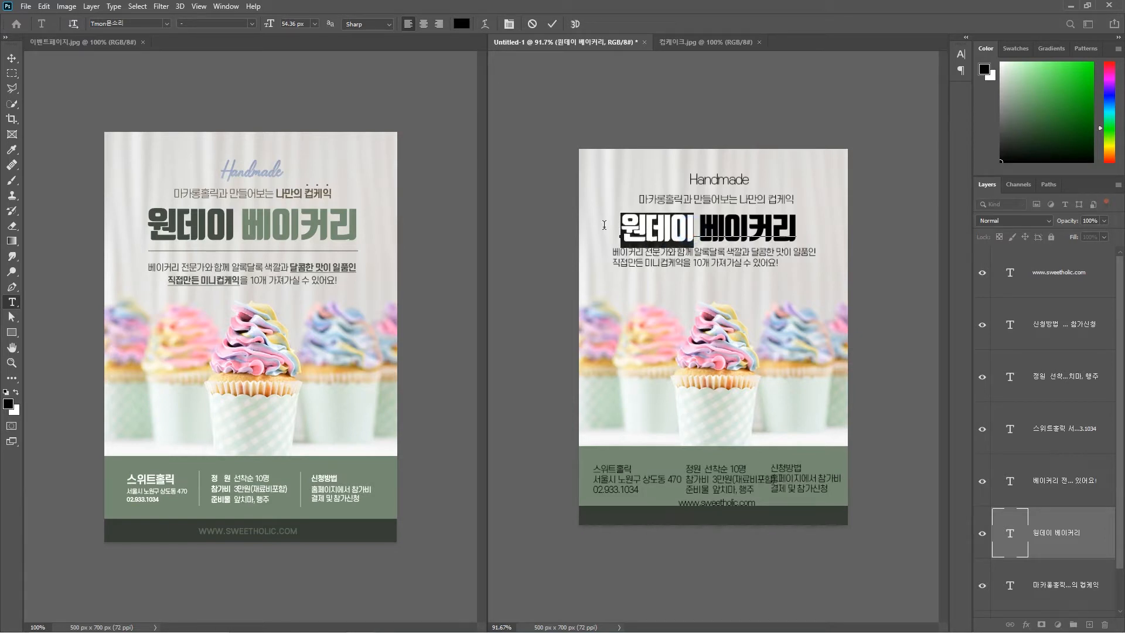
pyautogui.click(456, 27)
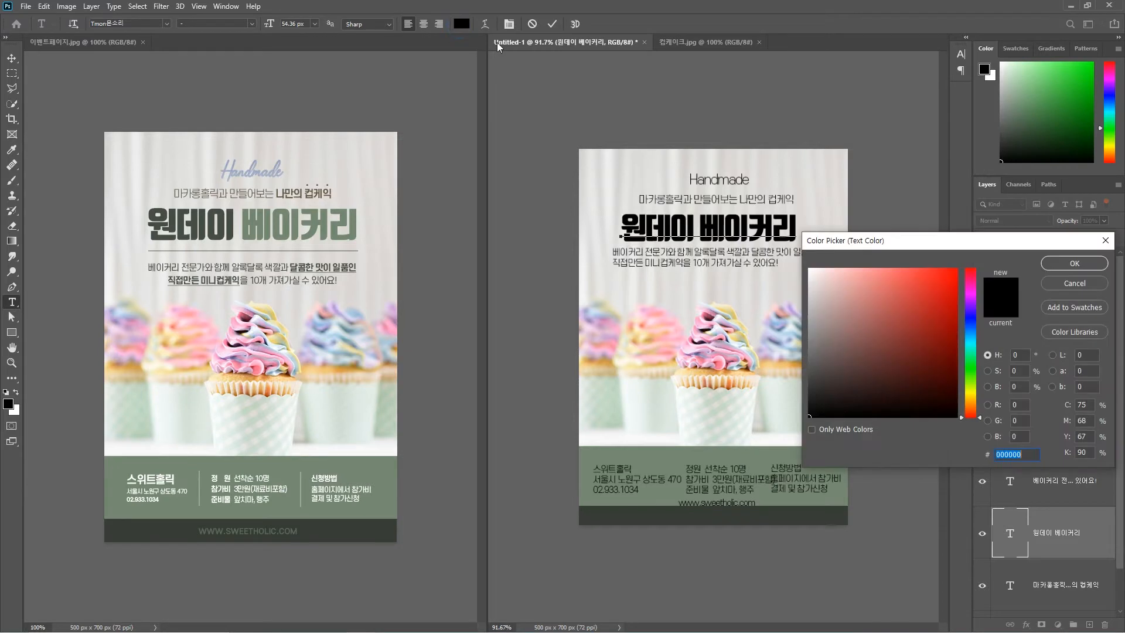
pyautogui.click(211, 217)
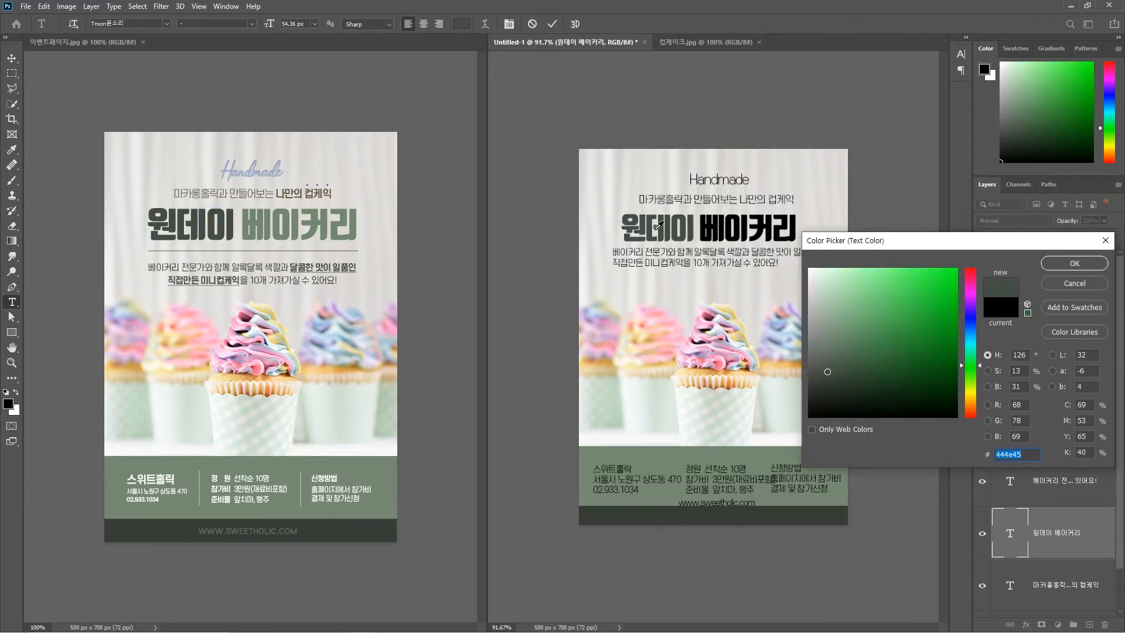
pyautogui.click(1062, 265)
# Recolour the word 베이커리 in the title to green #758872, sampled from the reference poster, and commit the text edit
pyautogui.click(725, 230)
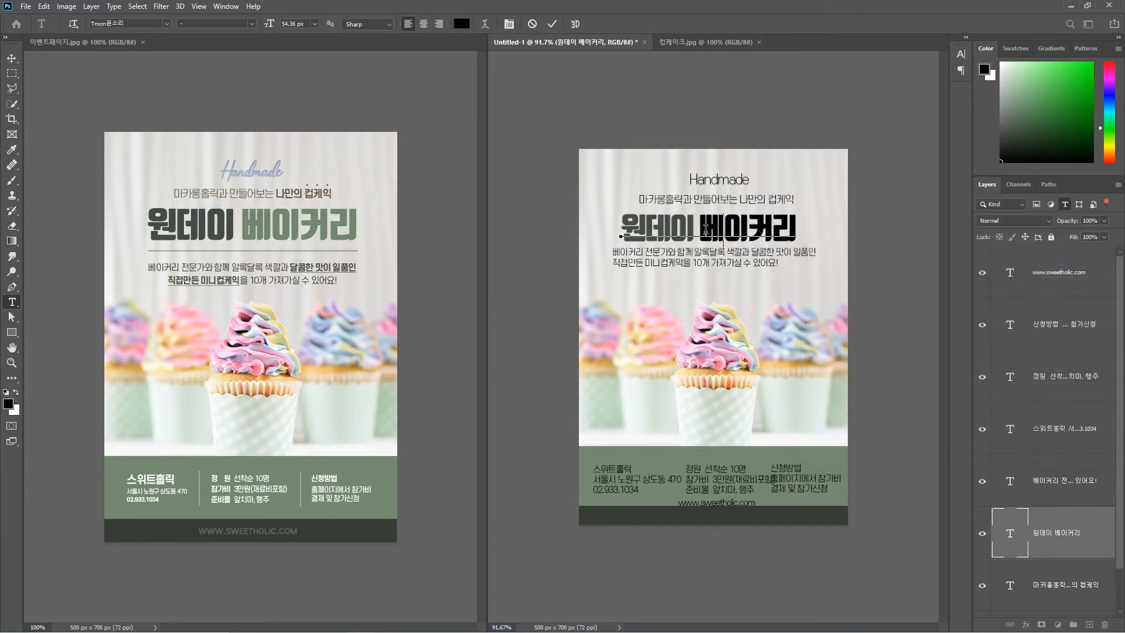
pyautogui.moveTo(705, 230); pyautogui.dragTo(821, 236)
pyautogui.click(461, 26)
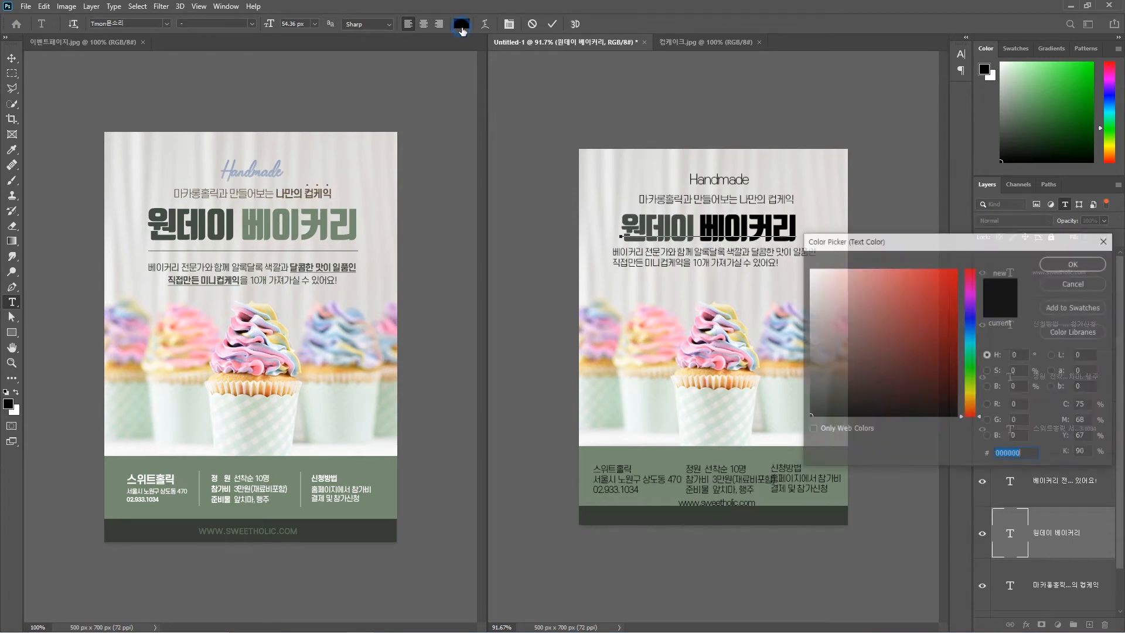
pyautogui.click(296, 220)
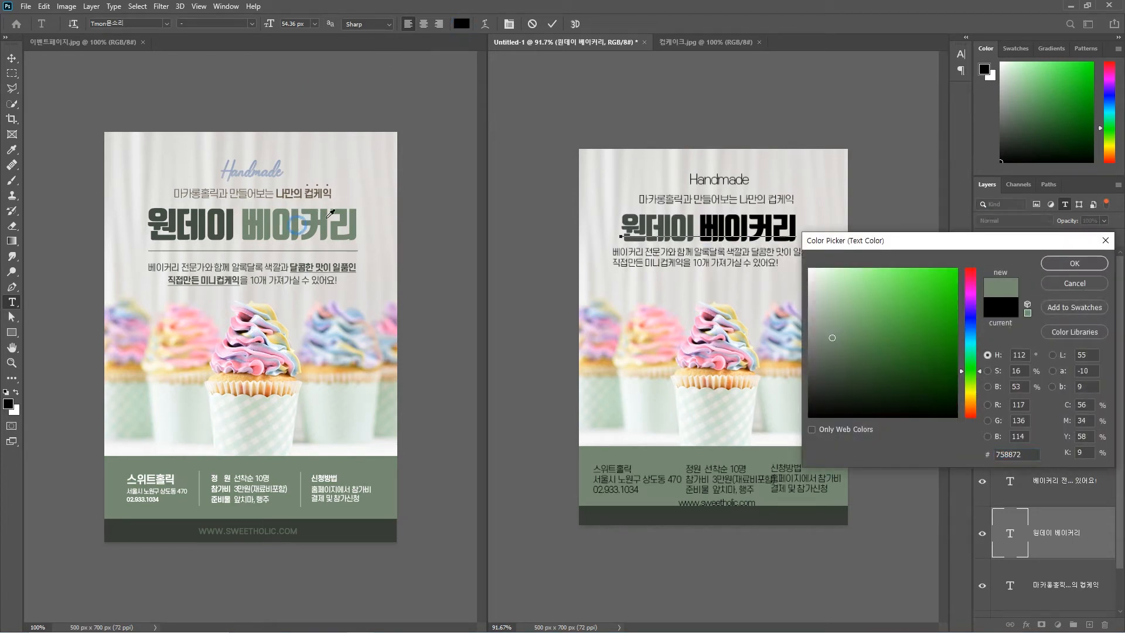
pyautogui.click(1077, 266)
pyautogui.click(554, 24)
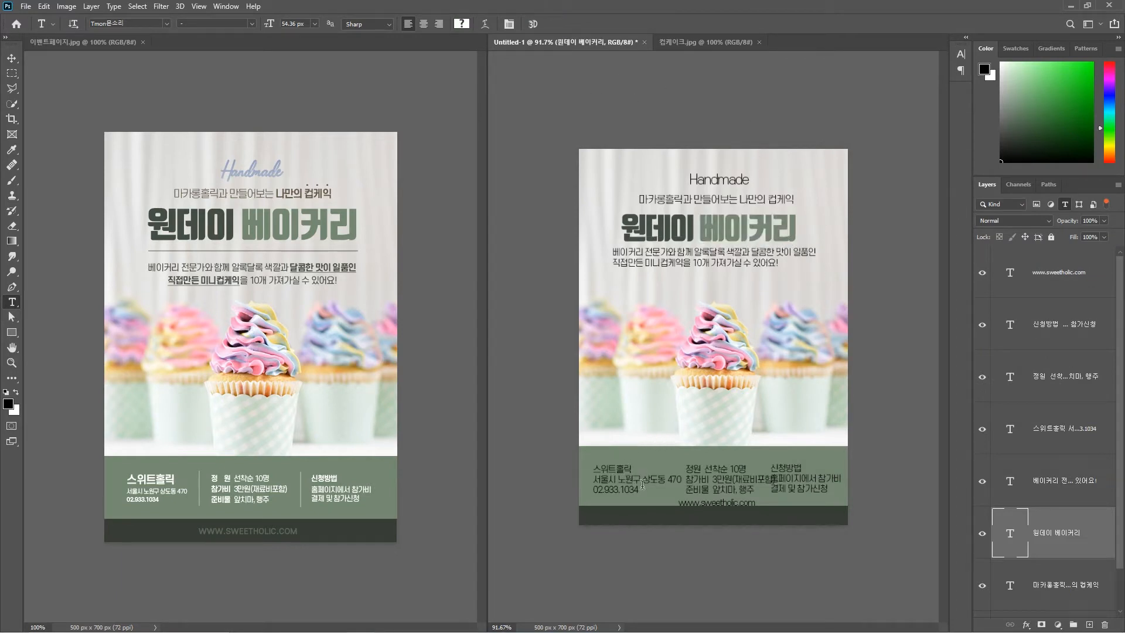
# Recolour the web address and the three information text layers in the green band to white #ffffff
pyautogui.click(10, 60)
pyautogui.moveTo(561, 460); pyautogui.dragTo(879, 520)
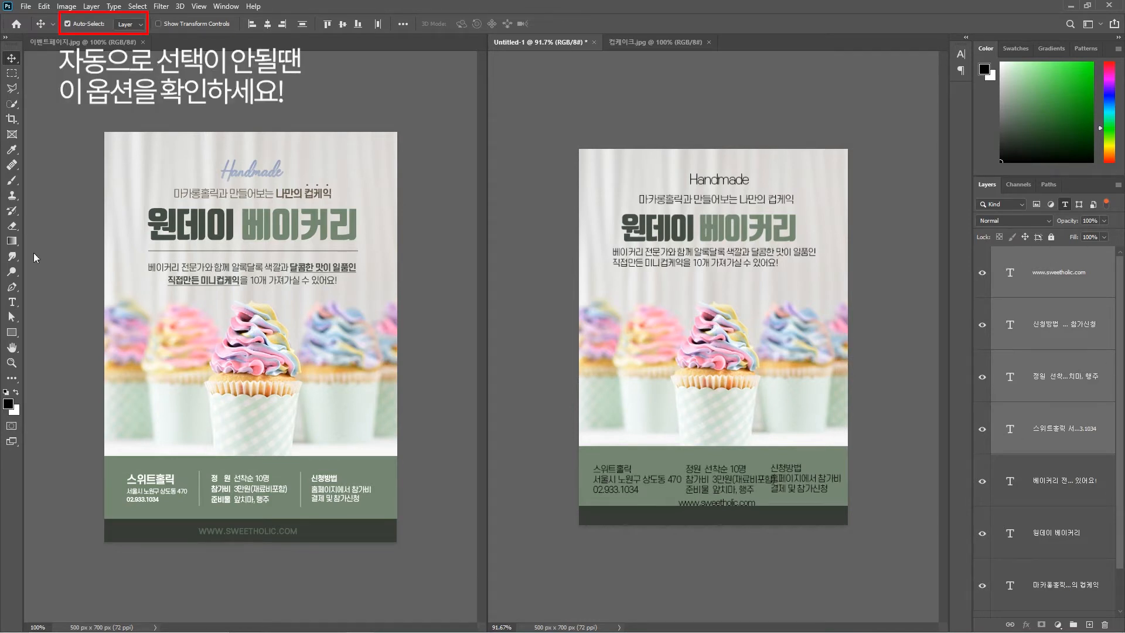
pyautogui.press('t')
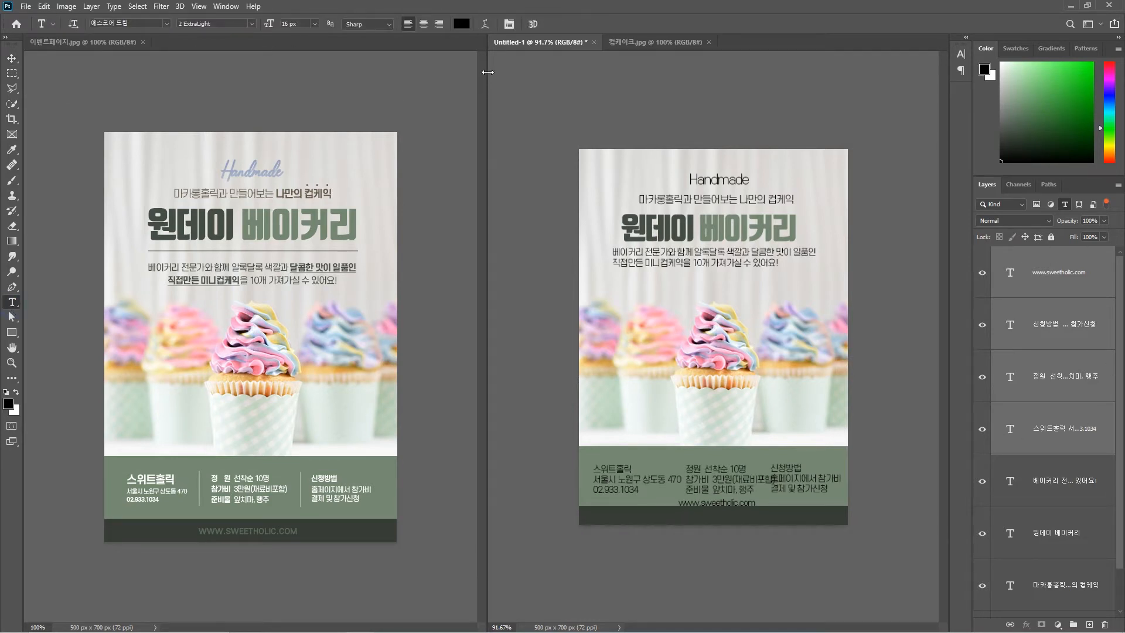
pyautogui.click(462, 23)
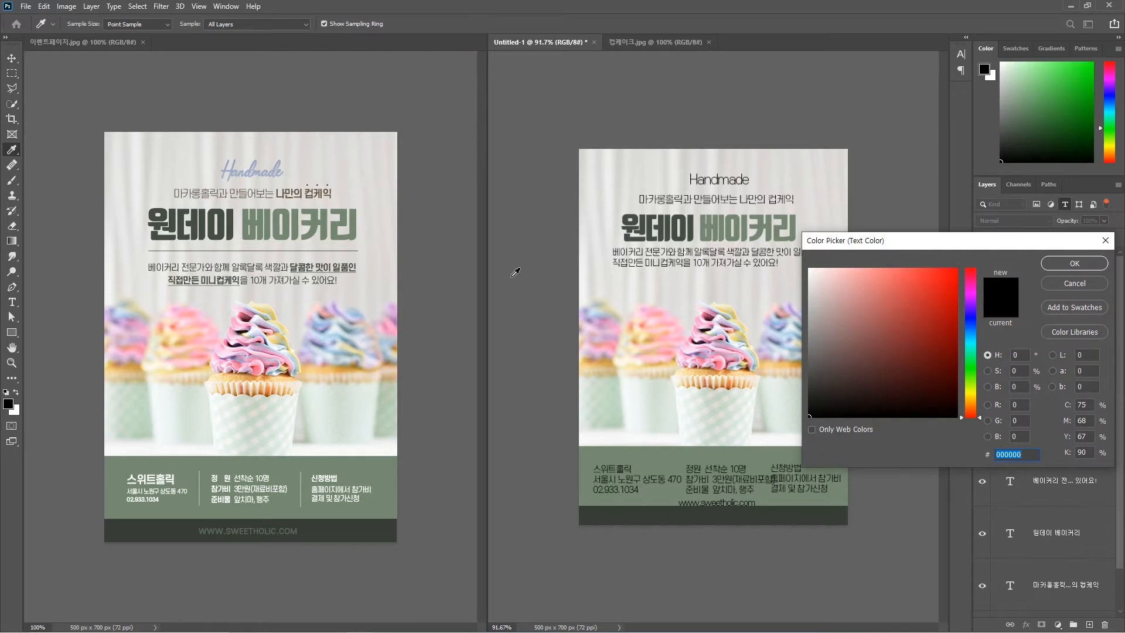
pyautogui.moveTo(886, 318); pyautogui.dragTo(791, 263)
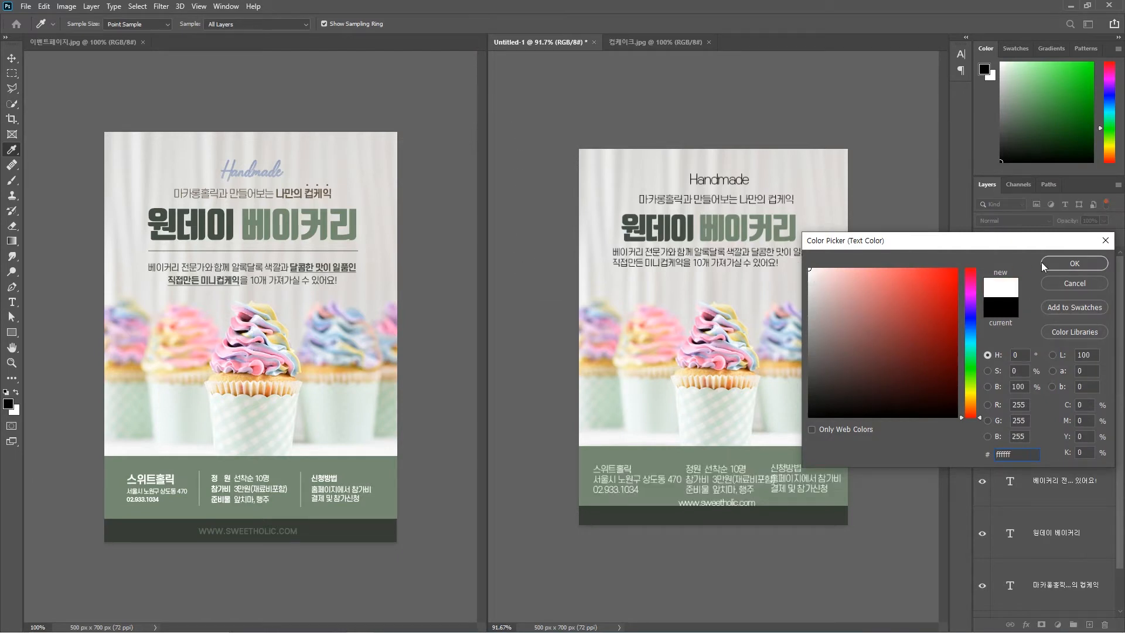
pyautogui.click(1069, 267)
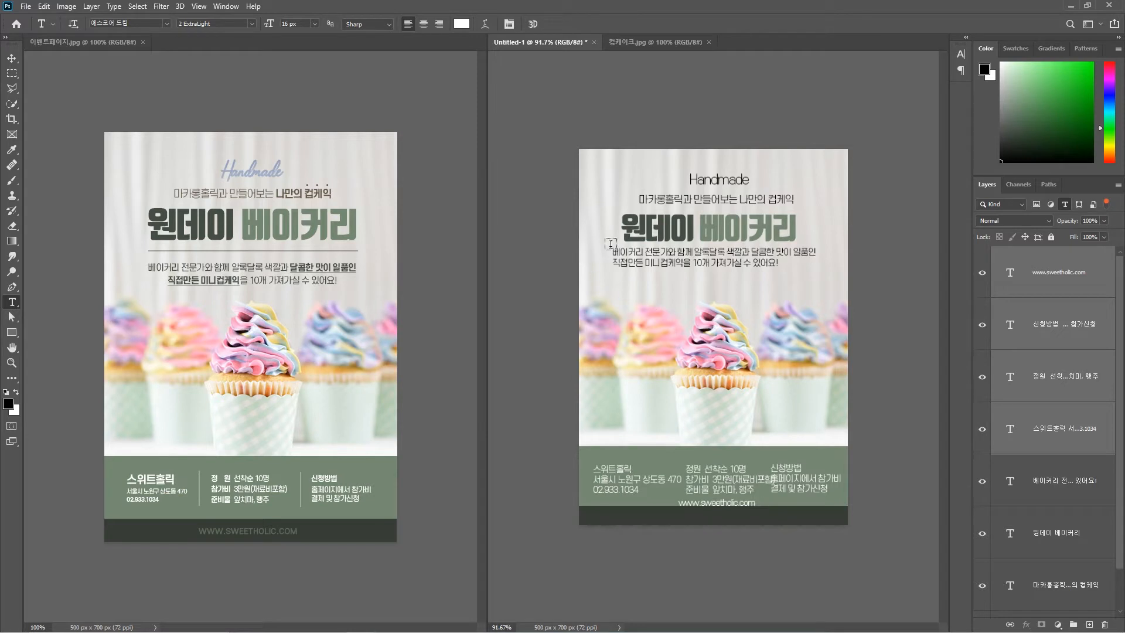
# Shift the 원데이 베이커리 title slightly toward the poster's centre and scale it up to about 112%
pyautogui.click(11, 59)
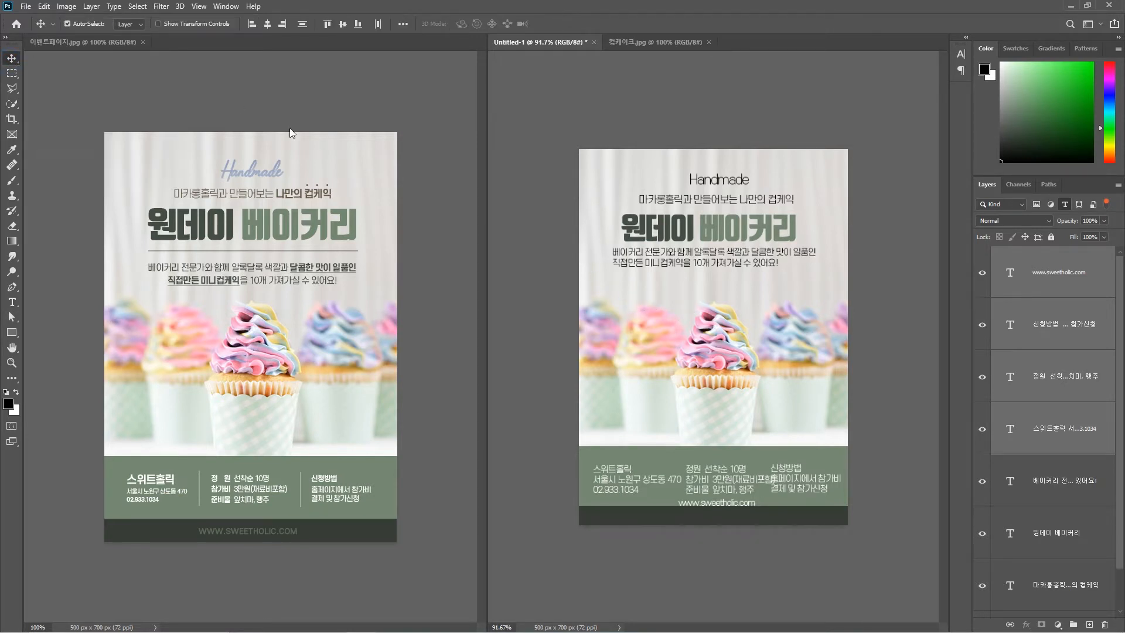
pyautogui.doubleClick(769, 226)
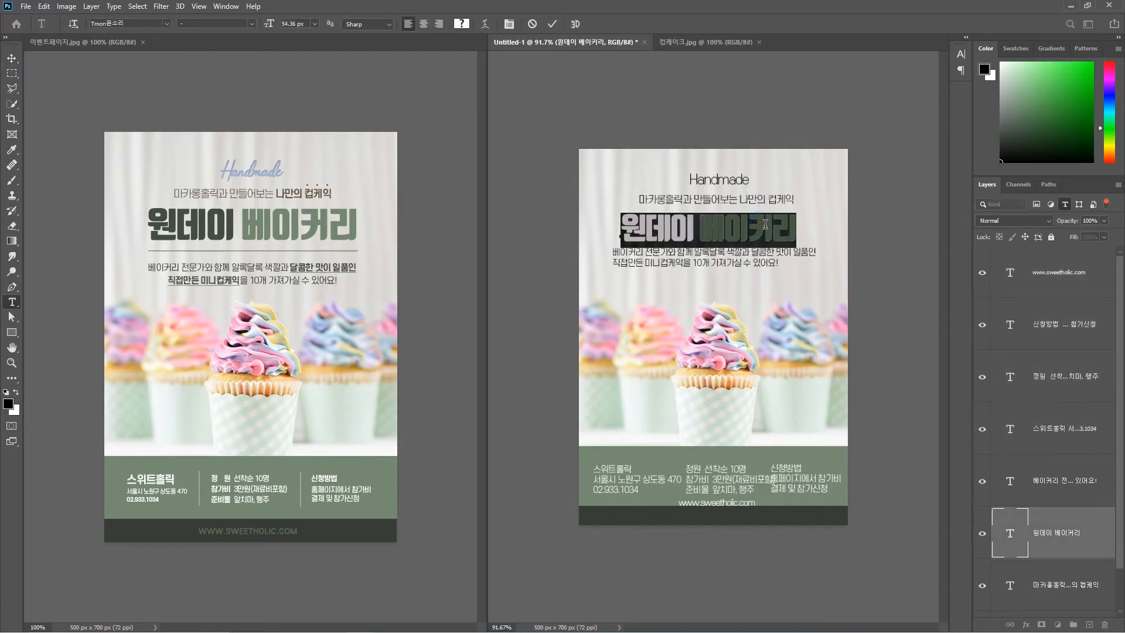
pyautogui.click(12, 58)
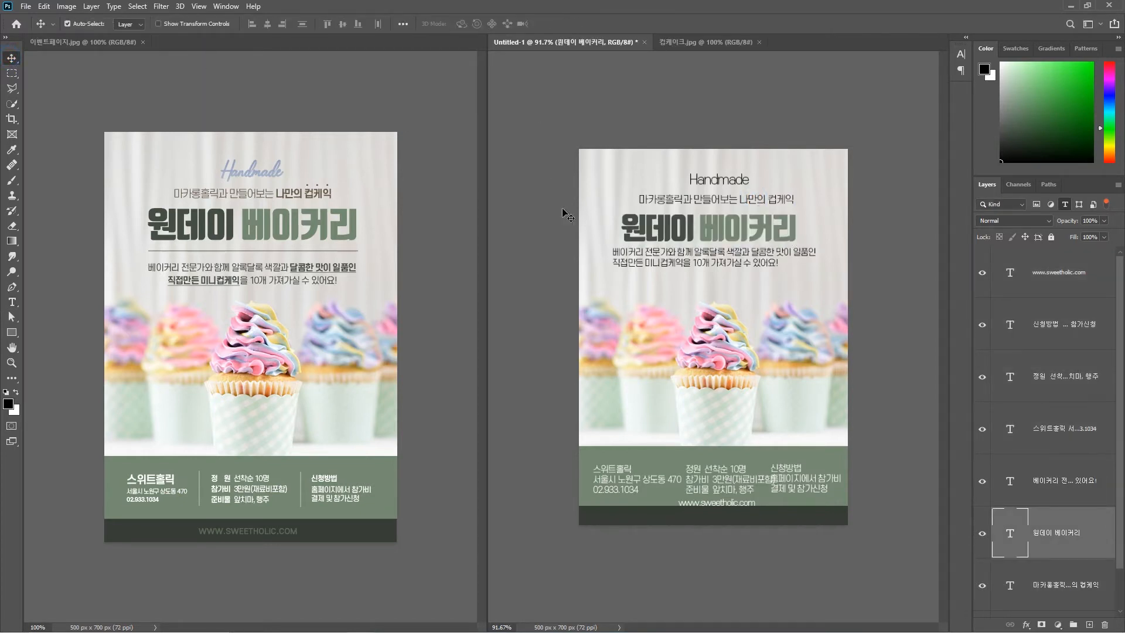
pyautogui.moveTo(665, 228); pyautogui.dragTo(673, 228)
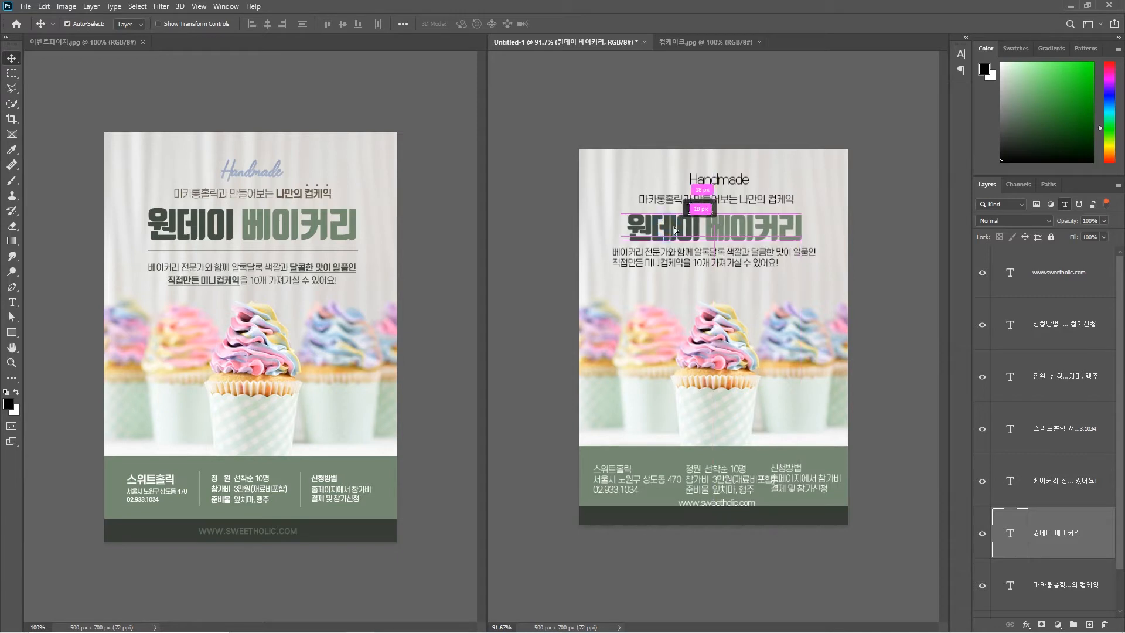
pyautogui.hotkey('ctrl', 't')
pyautogui.moveTo(801, 214); pyautogui.dragTo(815, 209)
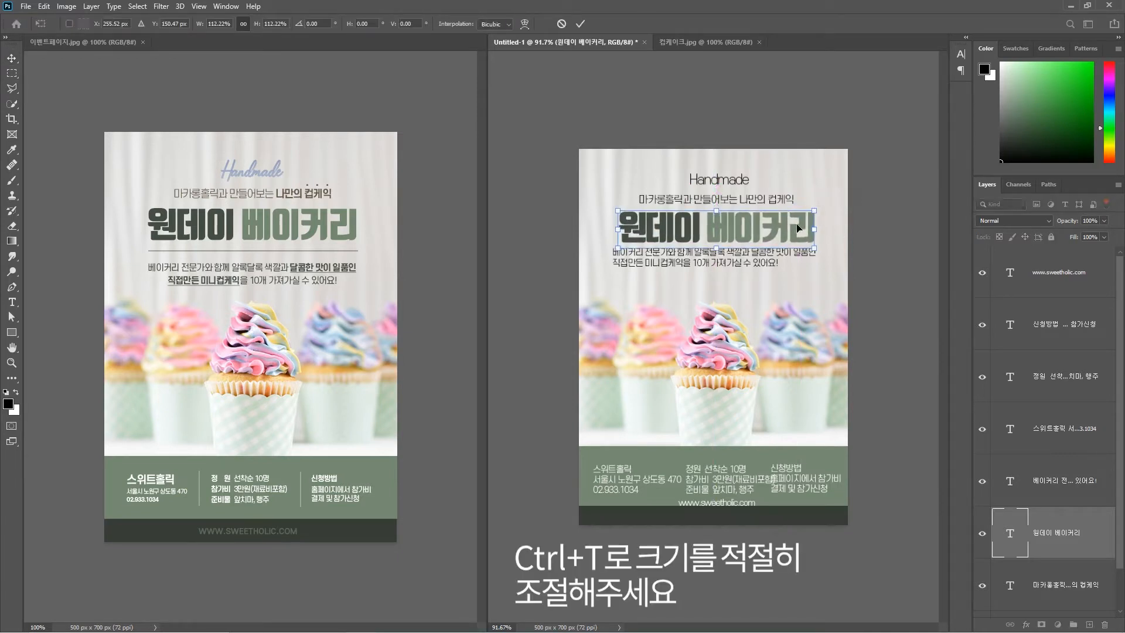
pyautogui.press('Return')
# Centre-align the two-line description, place it with a gap beneath the title, and scale it down slightly to about 15 px
pyautogui.click(753, 203)
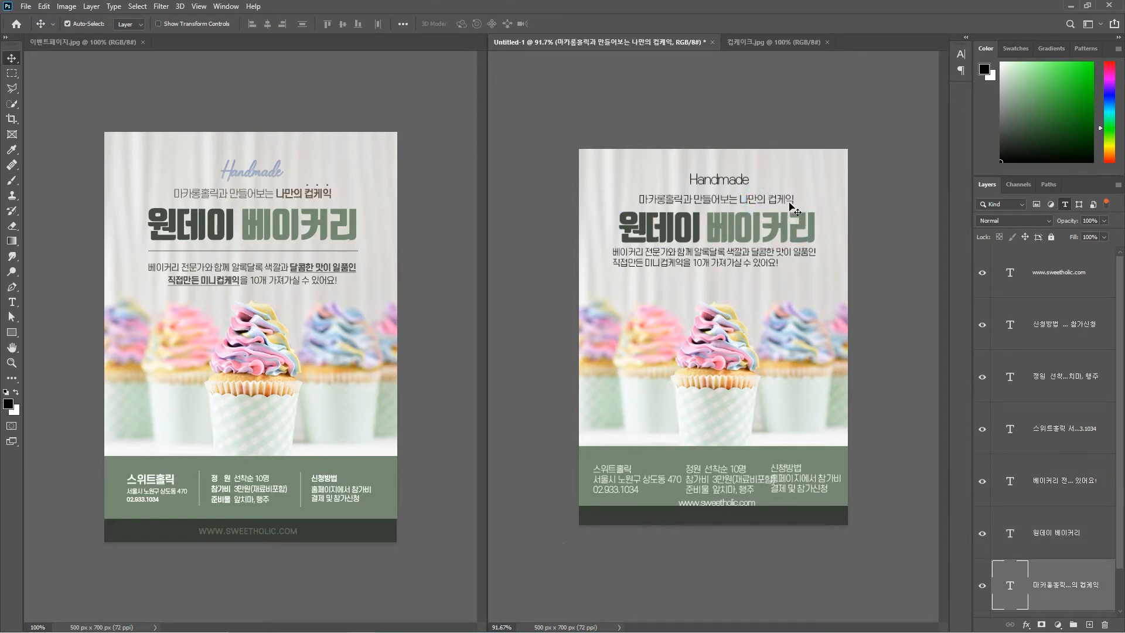
pyautogui.moveTo(736, 258); pyautogui.dragTo(741, 269)
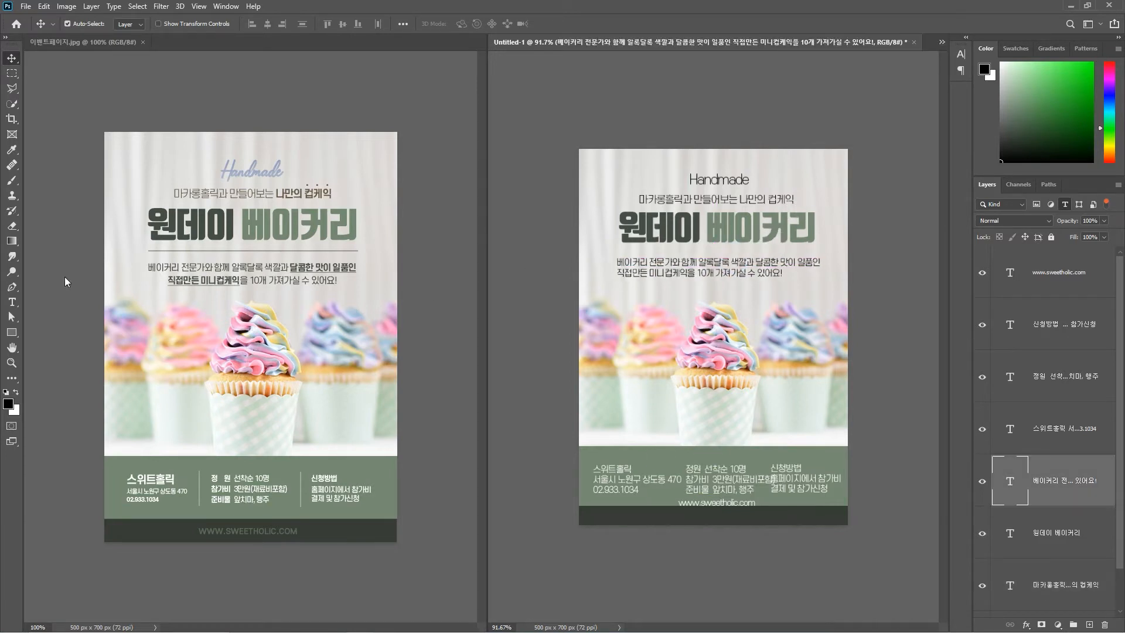
pyautogui.click(12, 303)
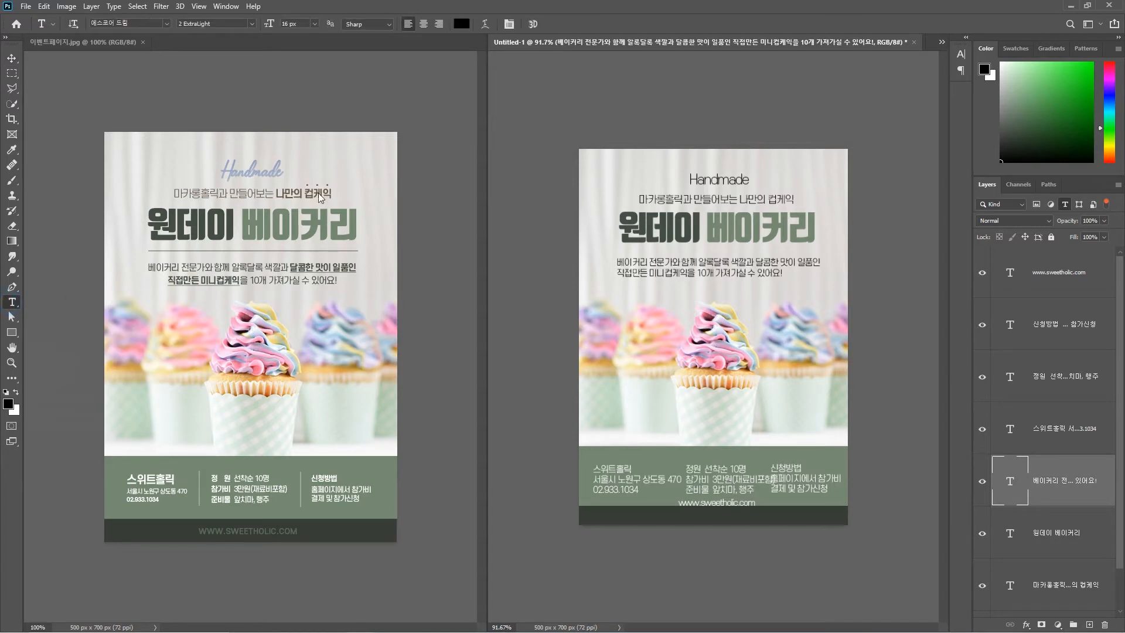
pyautogui.click(426, 27)
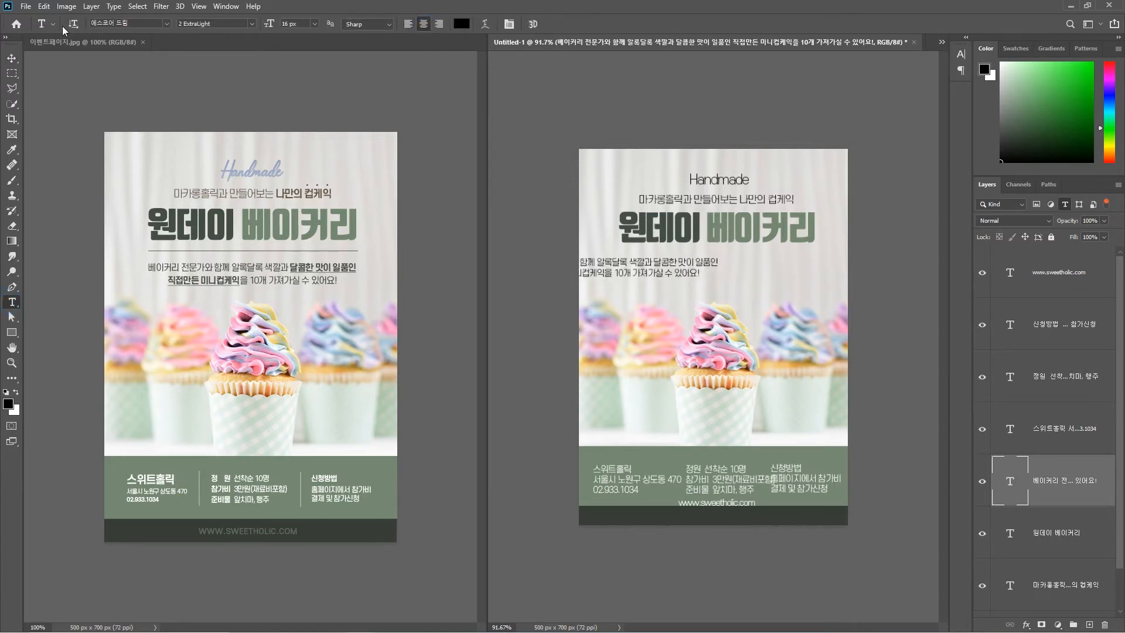
pyautogui.click(11, 58)
pyautogui.moveTo(683, 271); pyautogui.dragTo(790, 268)
pyautogui.hotkey('ctrl', 't')
pyautogui.press('Return')
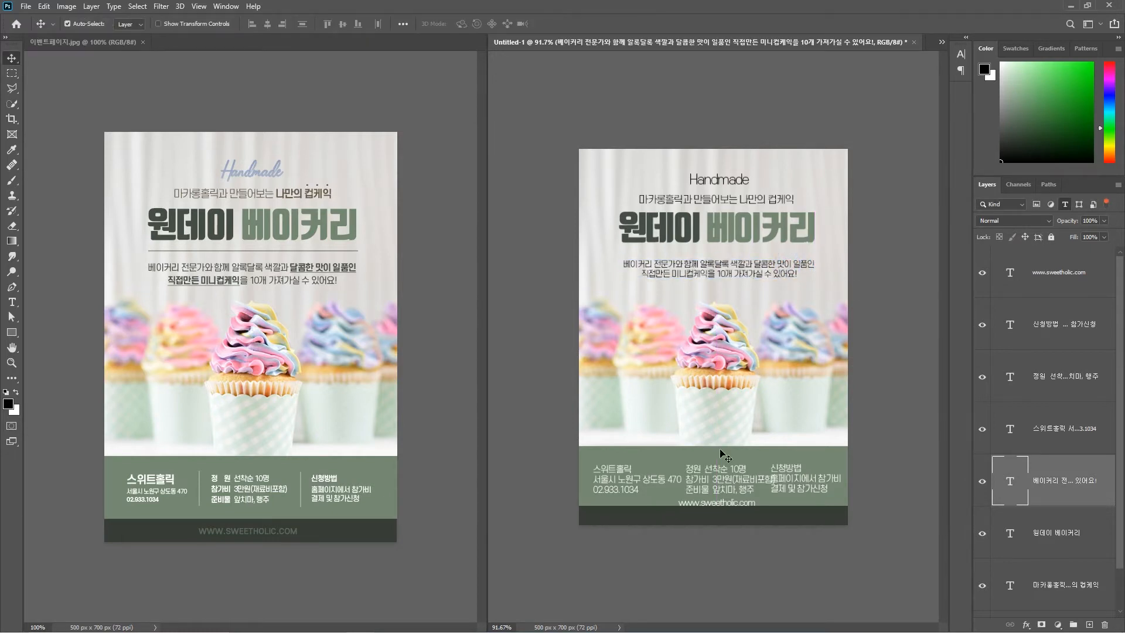
# Scale down the three information text blocks together within the green band and move the web address into the dark footer strip
pyautogui.click(622, 478)
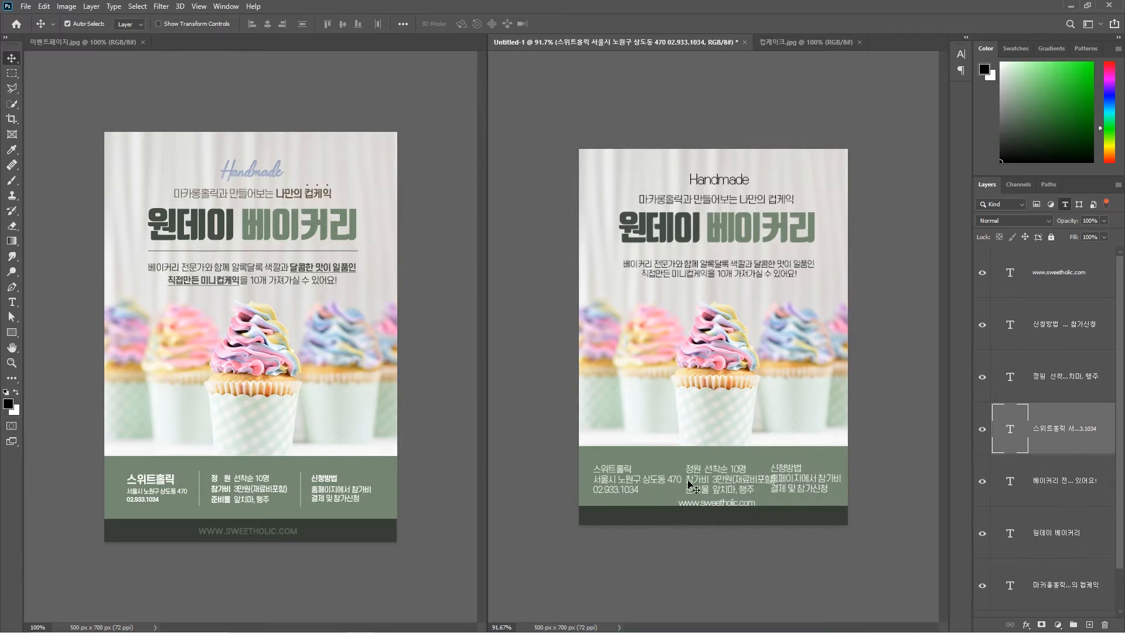
pyautogui.moveTo(561, 464); pyautogui.dragTo(786, 475)
pyautogui.hotkey('ctrl', 't')
pyautogui.press('Return')
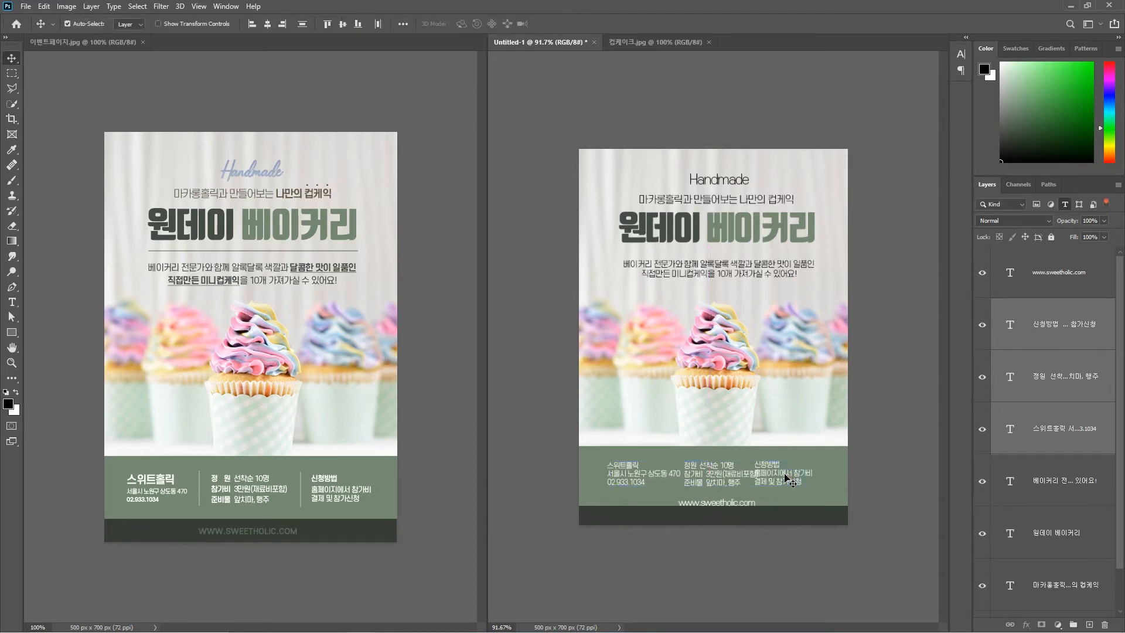
pyautogui.moveTo(735, 506); pyautogui.dragTo(737, 518)
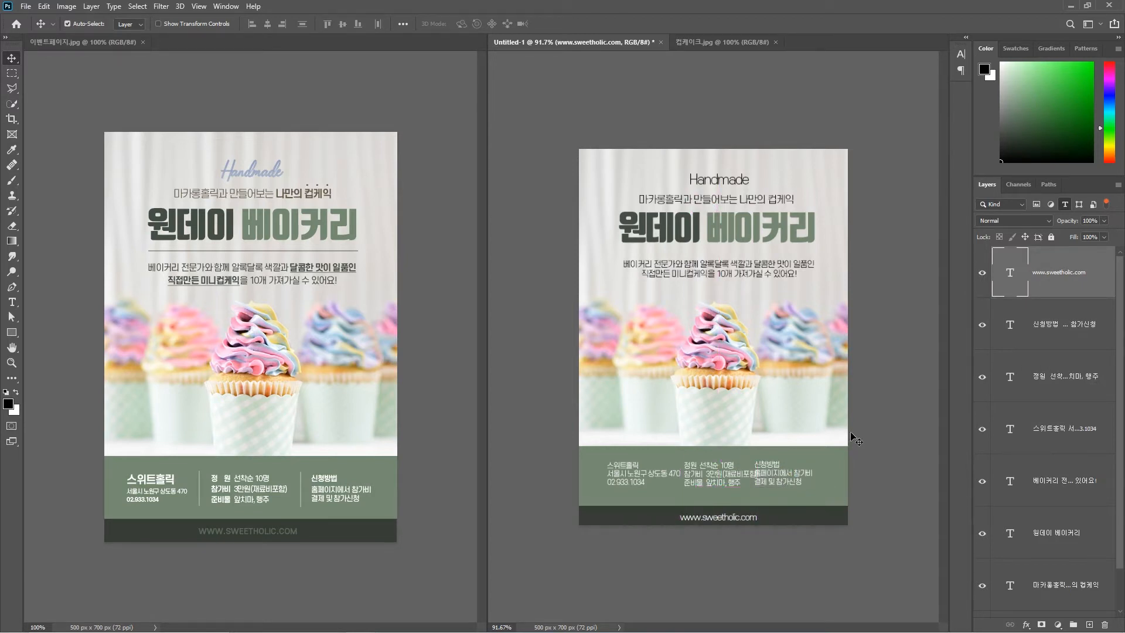
# Recolour the 마카롱홀릭 subtitle above the title to dark brown #472d27
pyautogui.click(683, 208)
pyautogui.click(680, 199)
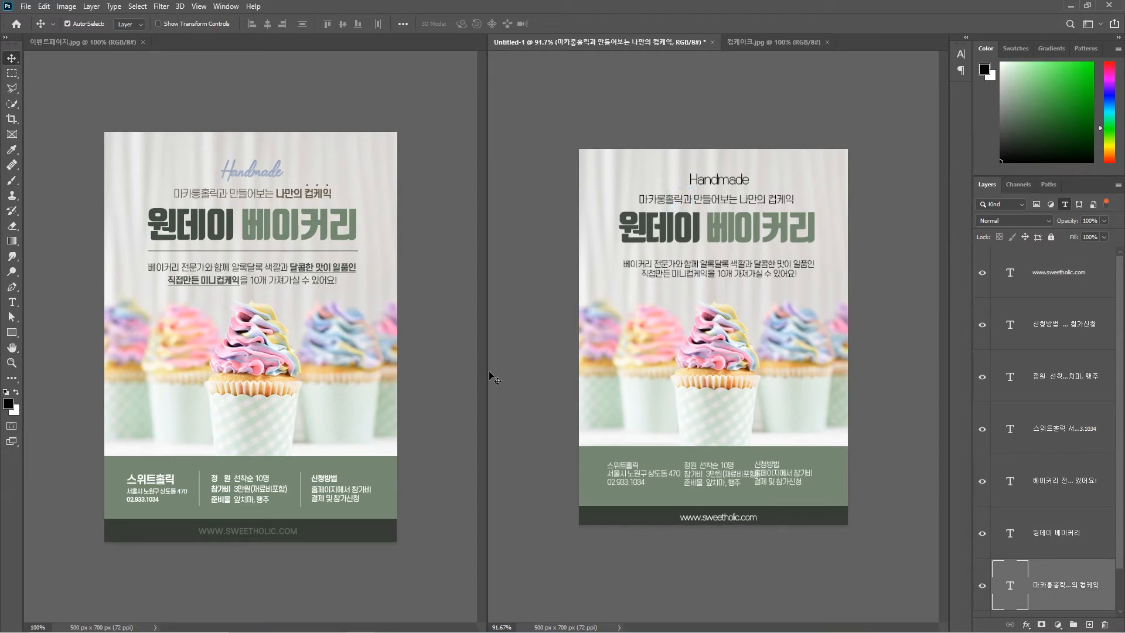
pyautogui.click(11, 302)
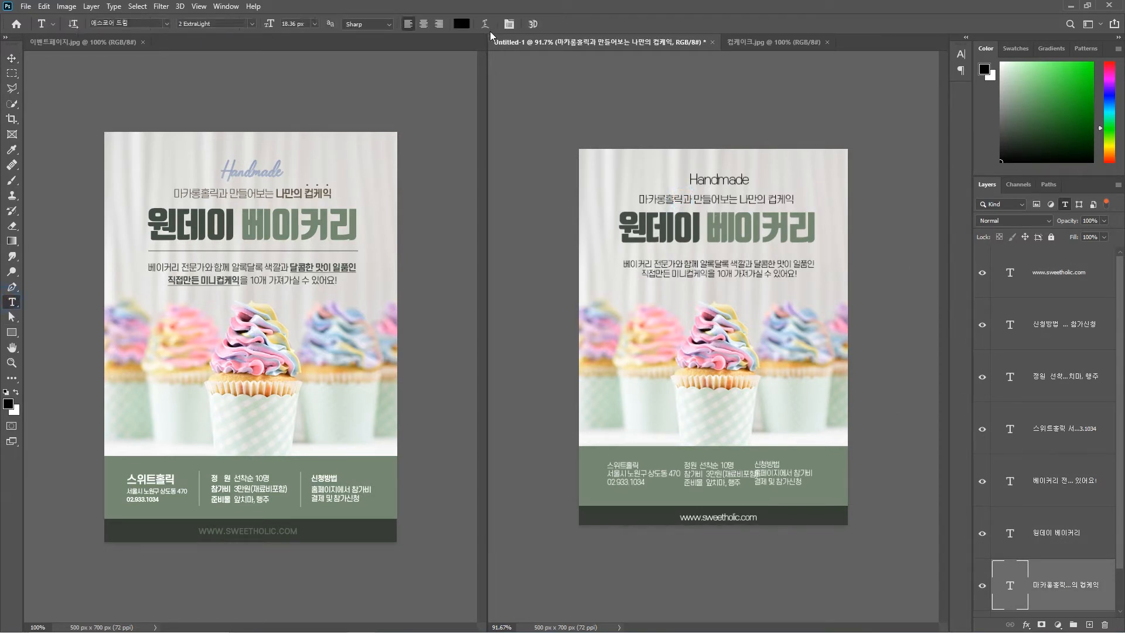
pyautogui.click(461, 24)
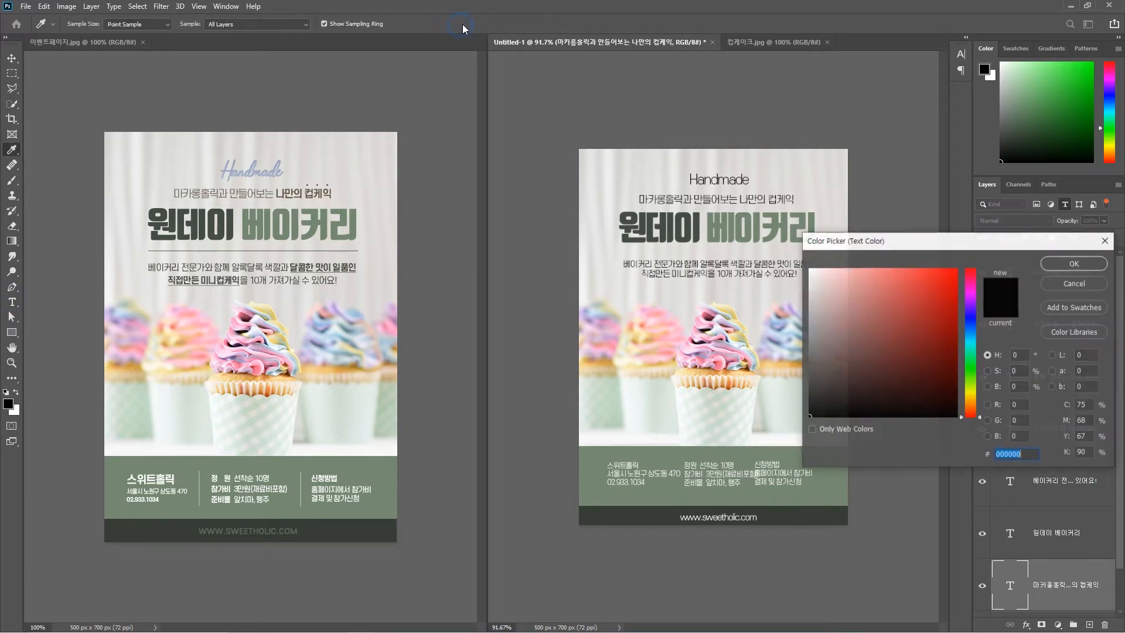
pyautogui.click(706, 382)
pyautogui.moveTo(861, 356); pyautogui.dragTo(875, 376)
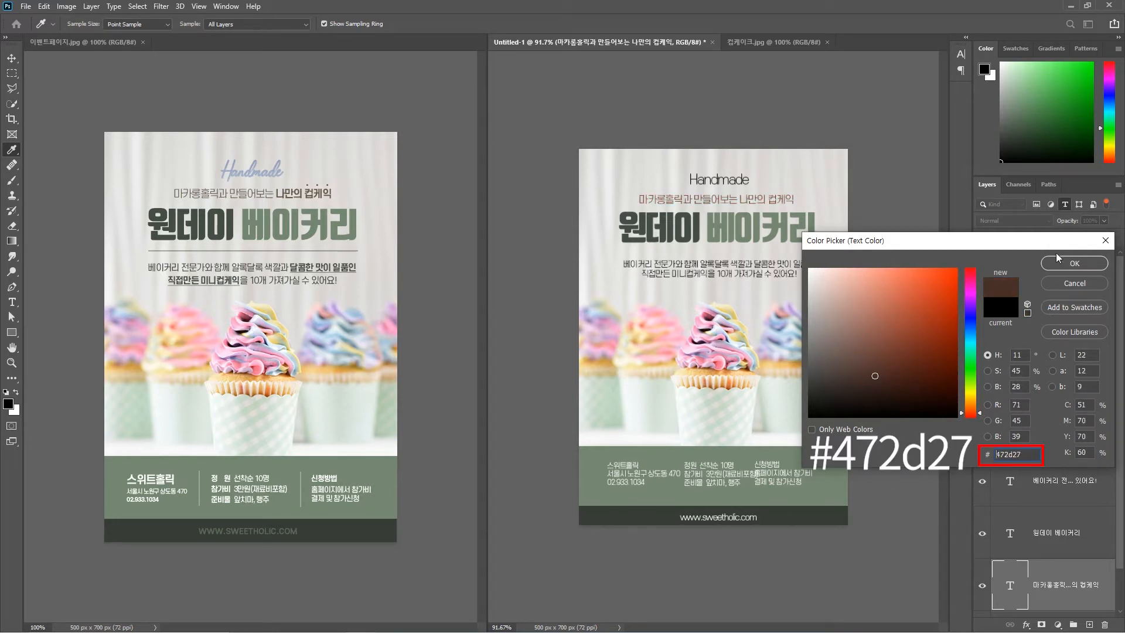
pyautogui.click(1070, 264)
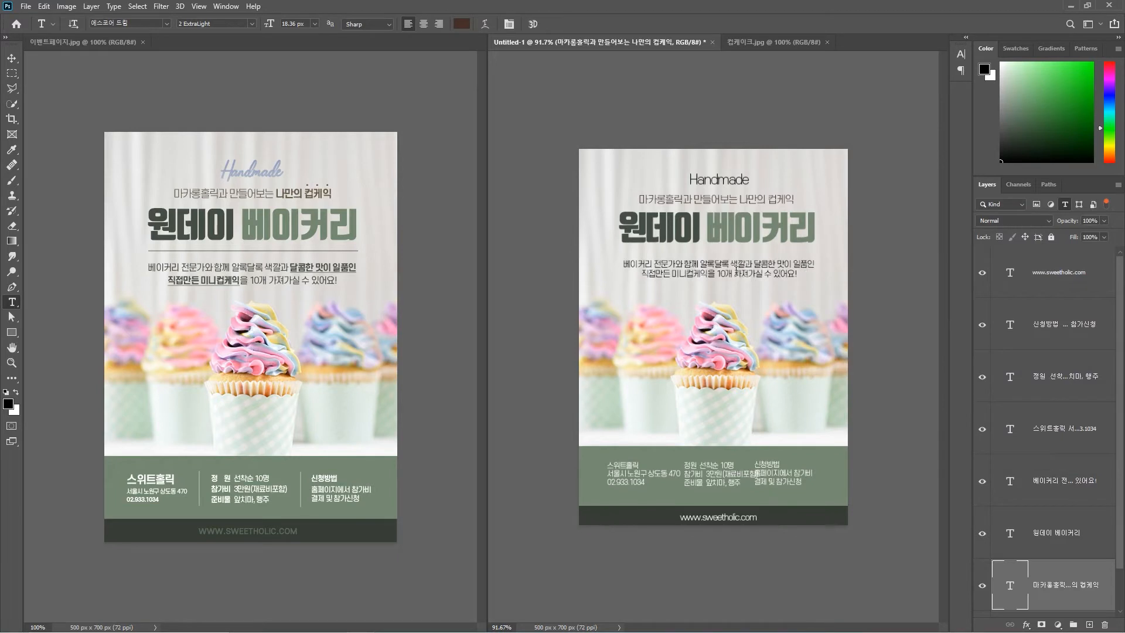
# Recolour the whole two-line description to dark green #384239 and commit the text edit
pyautogui.click(689, 265)
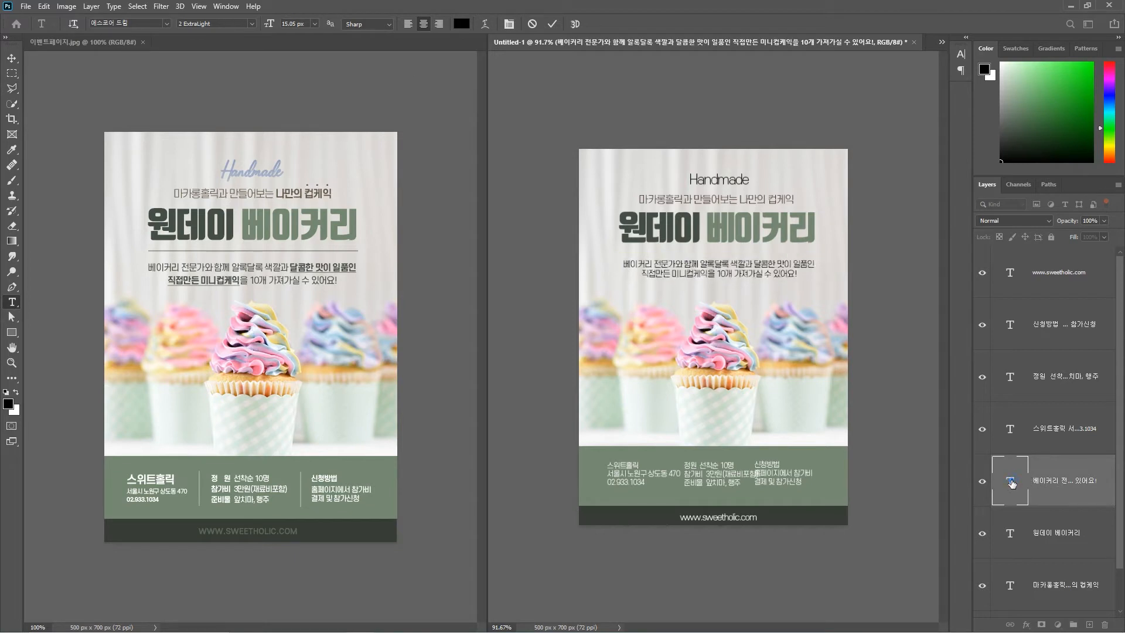
pyautogui.doubleClick(1010, 481)
pyautogui.click(466, 26)
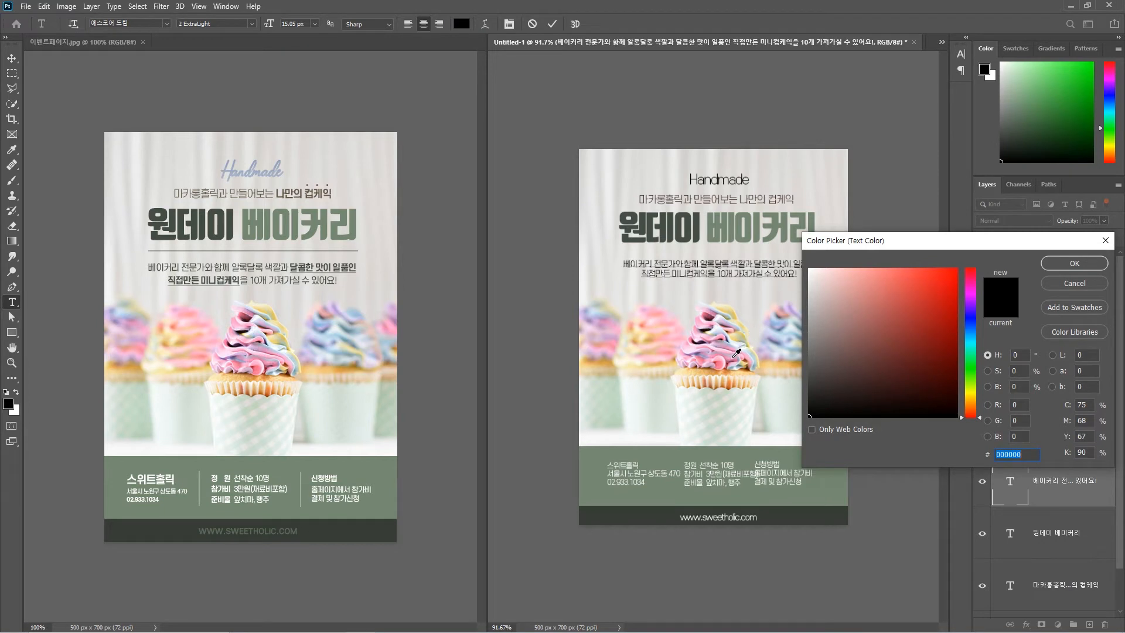
pyautogui.click(669, 218)
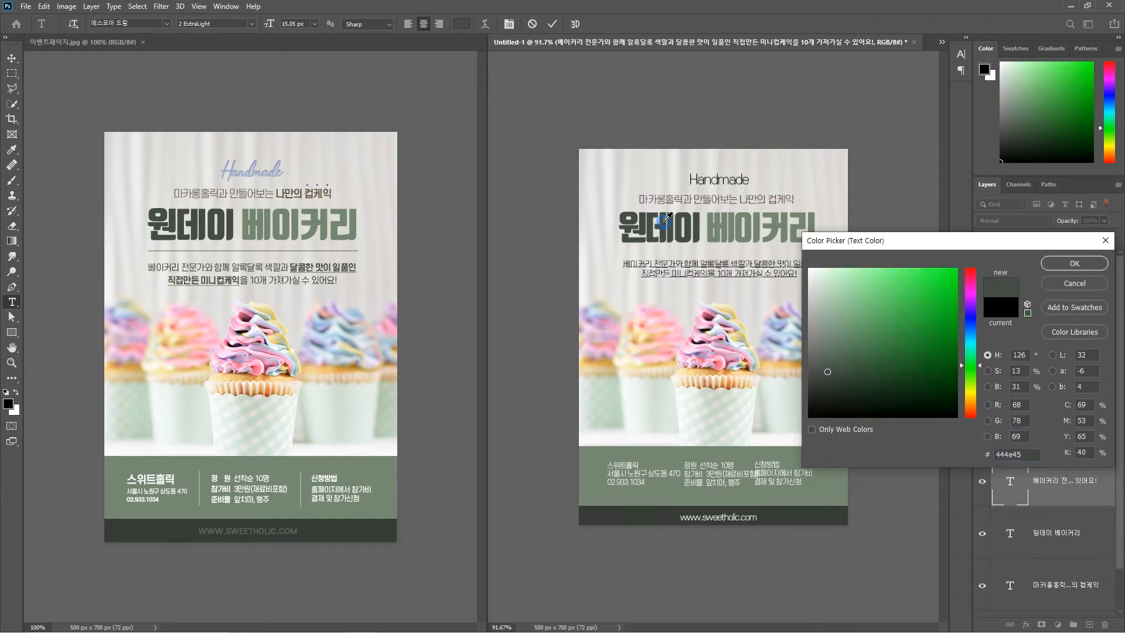
pyautogui.write('384239')
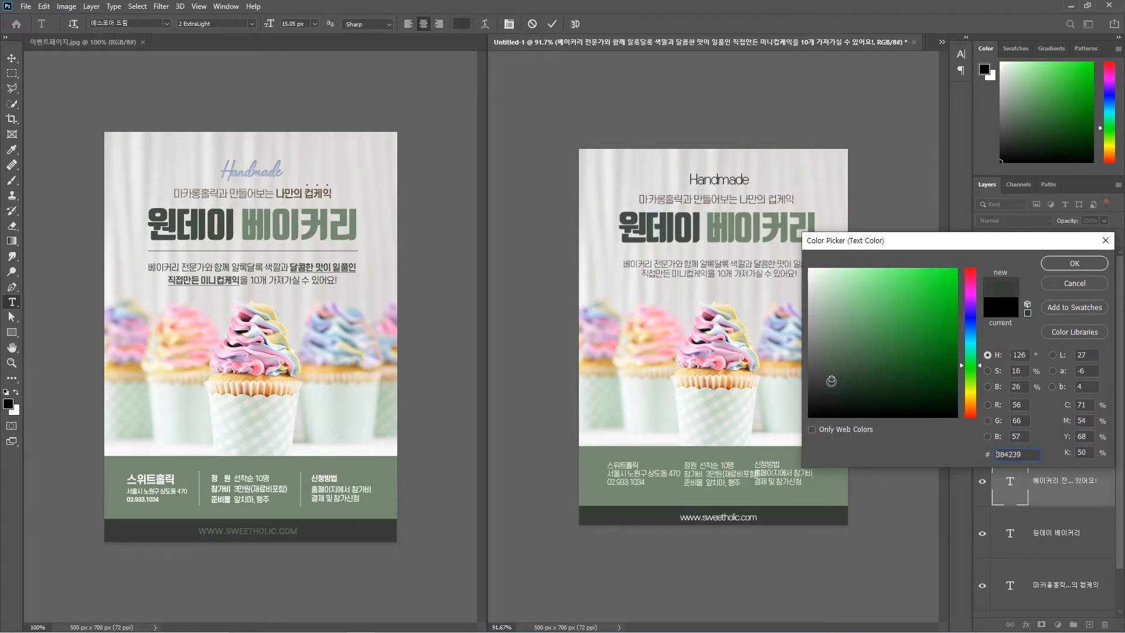
pyautogui.click(1075, 263)
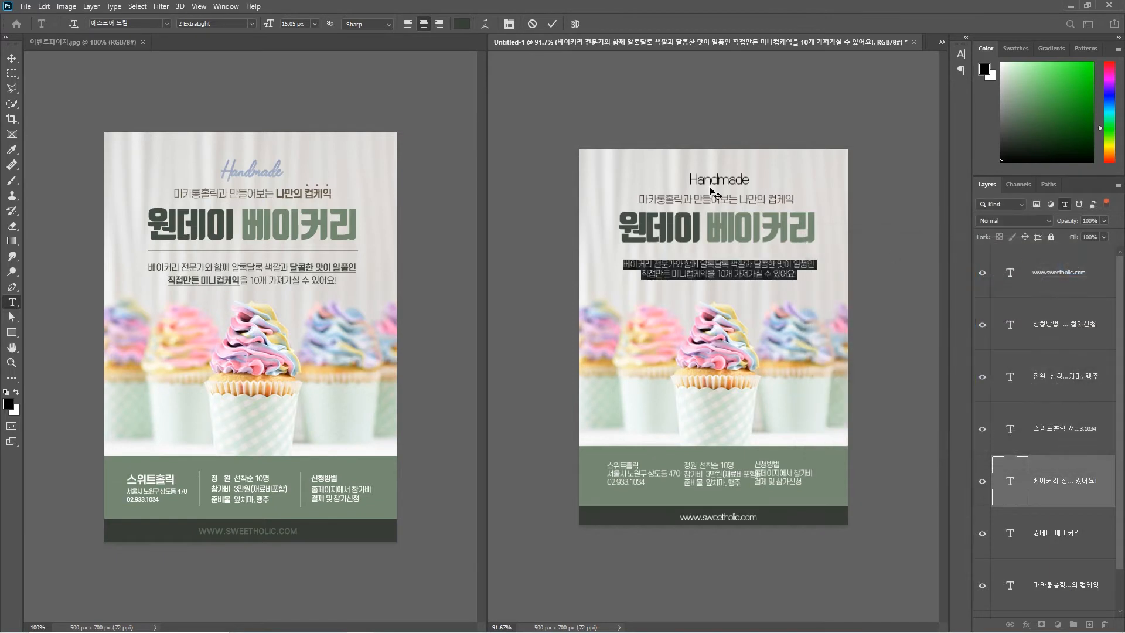
pyautogui.click(553, 23)
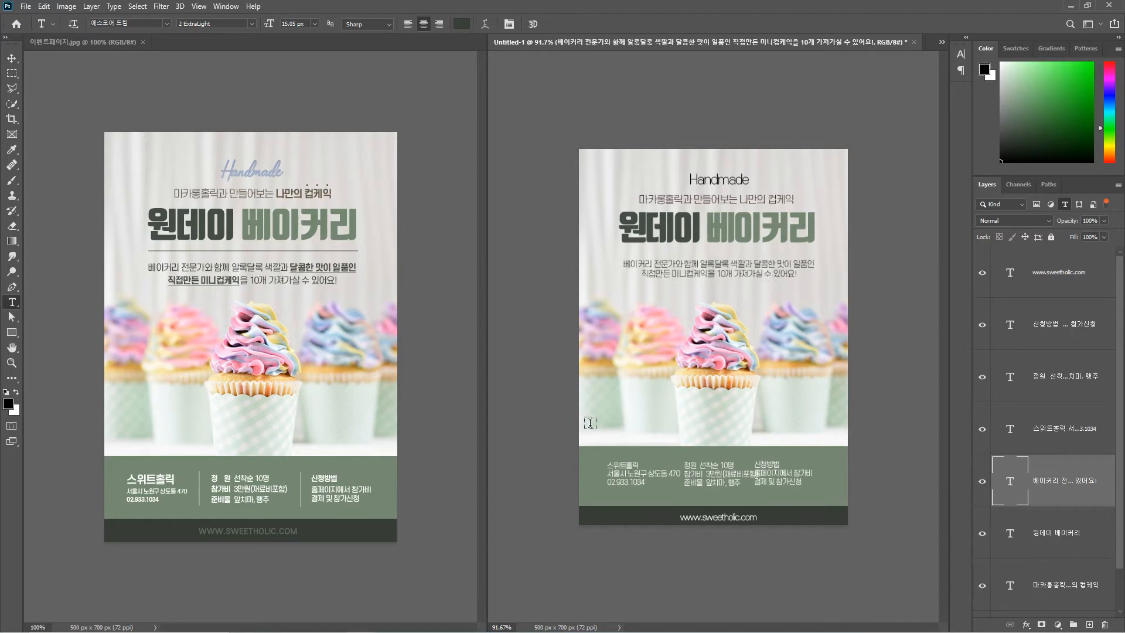
# Enlarge only the 스위트홀릭 line of the address block to 23.25 px and commit the text edit
pyautogui.click(627, 460)
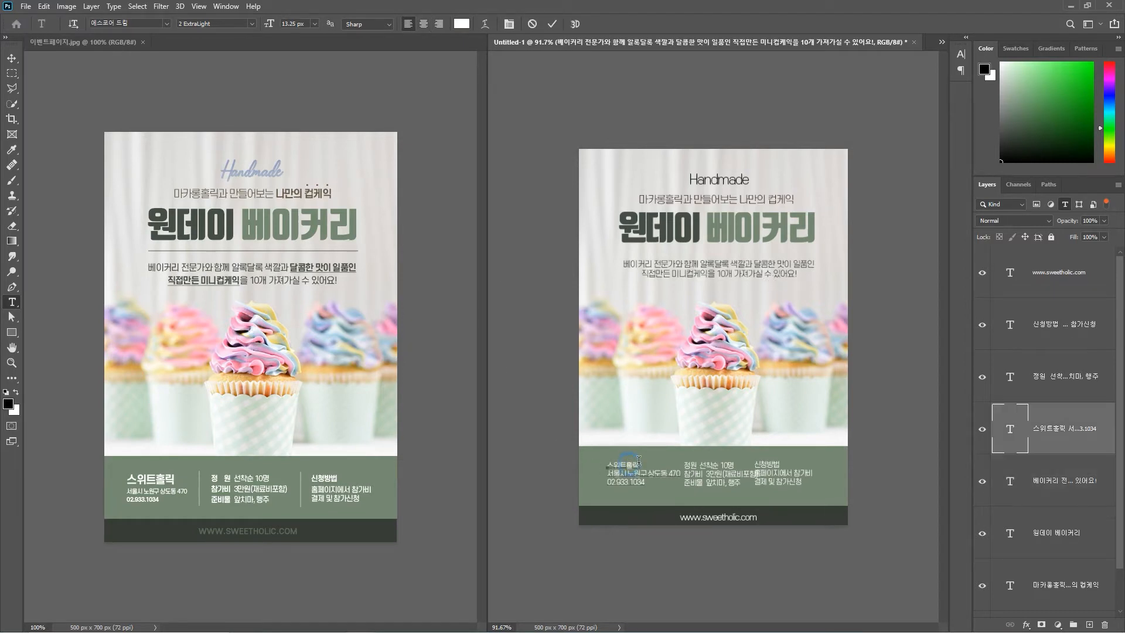
pyautogui.moveTo(640, 464); pyautogui.dragTo(590, 464)
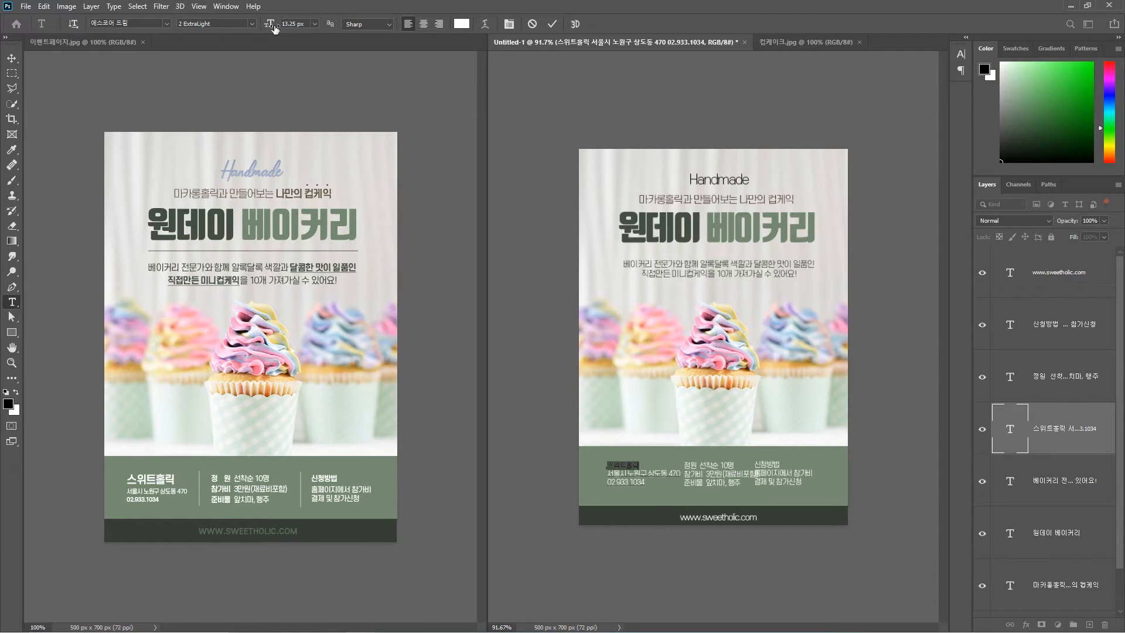
pyautogui.moveTo(271, 26); pyautogui.dragTo(272, 28)
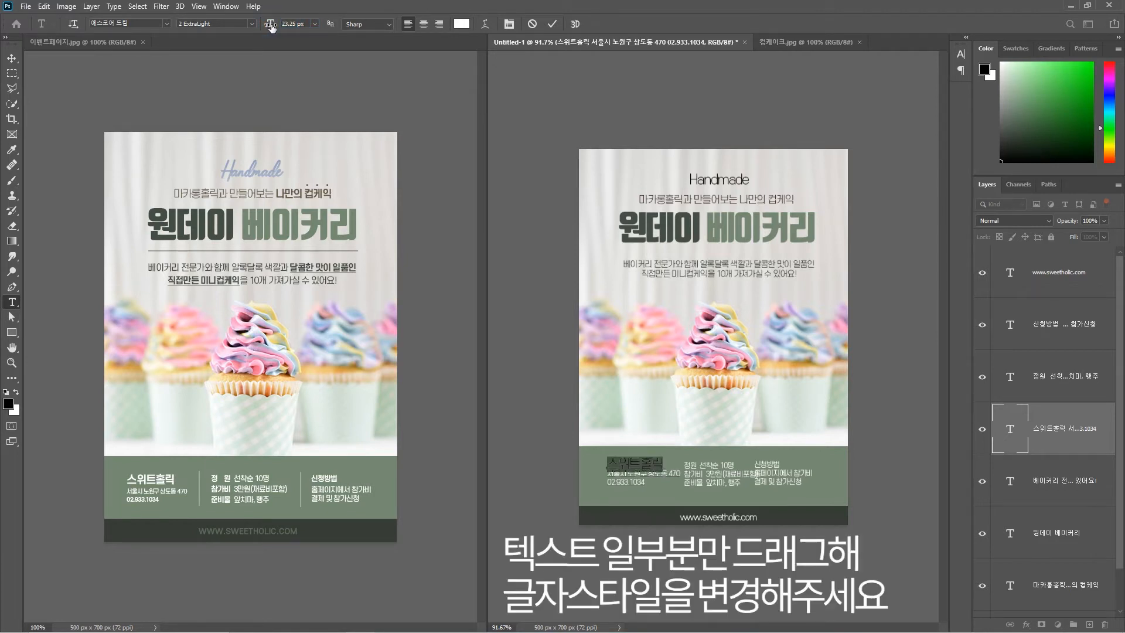
pyautogui.click(271, 25)
pyautogui.click(552, 23)
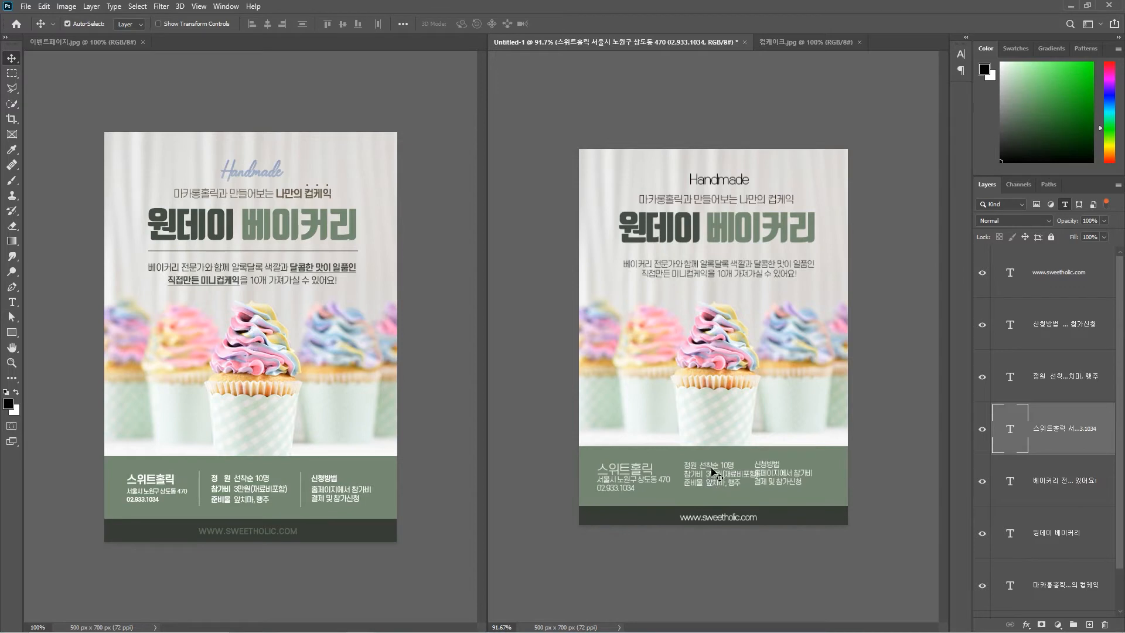
# Space out the information blocks across the green band and fine-tune the positions of the title, description and Handmade text
pyautogui.click(713, 471)
pyautogui.moveTo(715, 474); pyautogui.dragTo(792, 480)
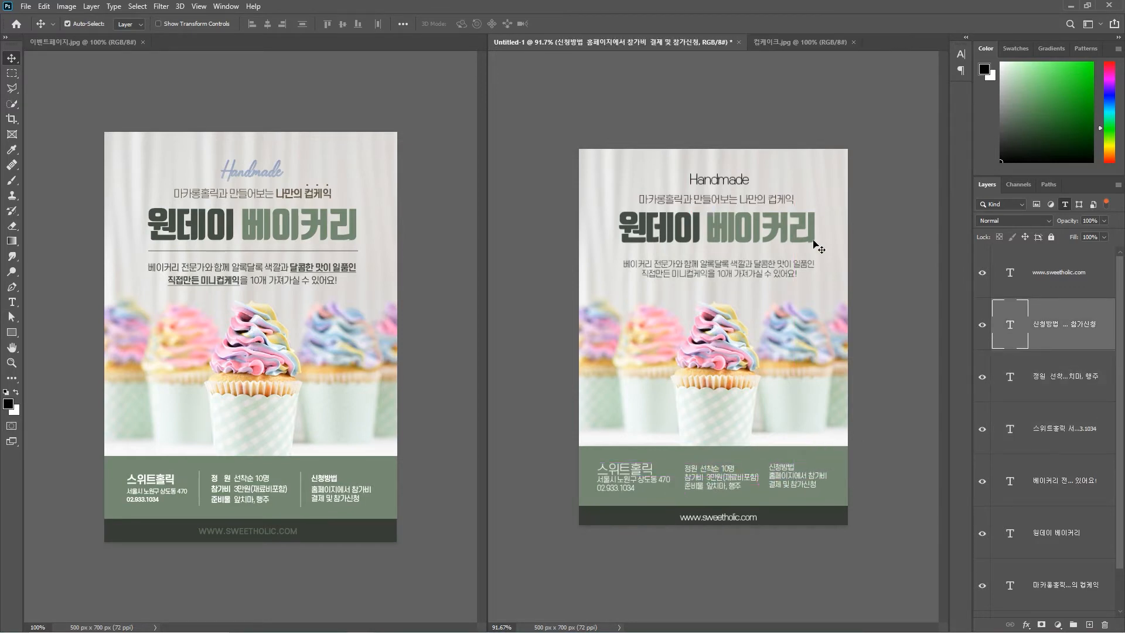
pyautogui.moveTo(731, 230); pyautogui.dragTo(715, 269)
pyautogui.moveTo(736, 188); pyautogui.dragTo(726, 186)
pyautogui.click(729, 200)
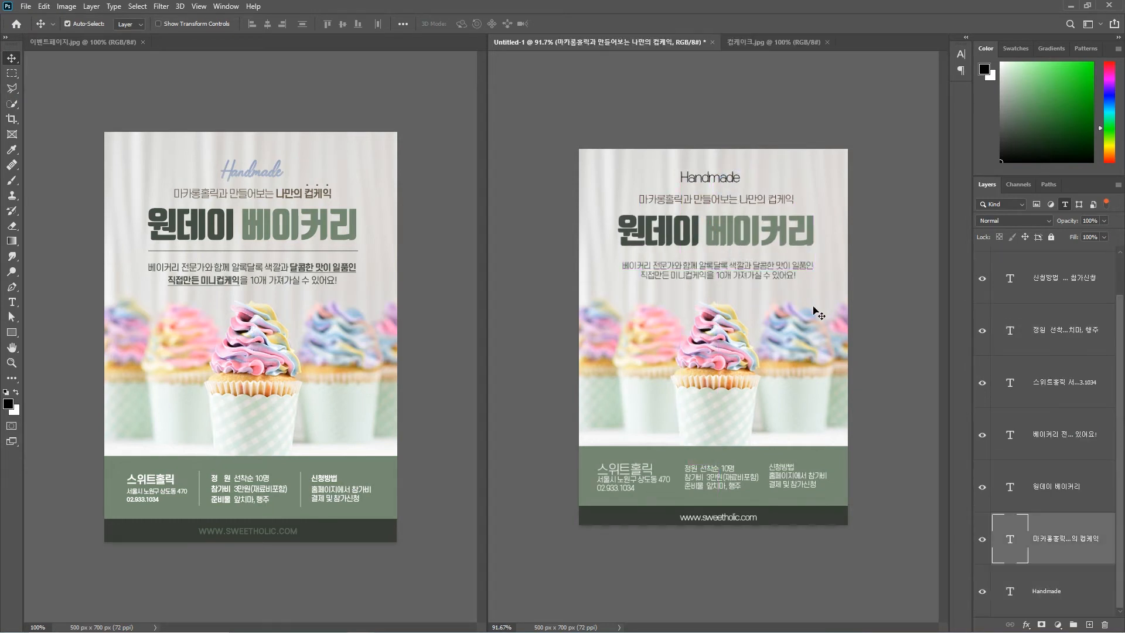
# Open handmade.png and copy its blue script Handmade lettering into the poster document, near the existing Handmade text
pyautogui.click(725, 185)
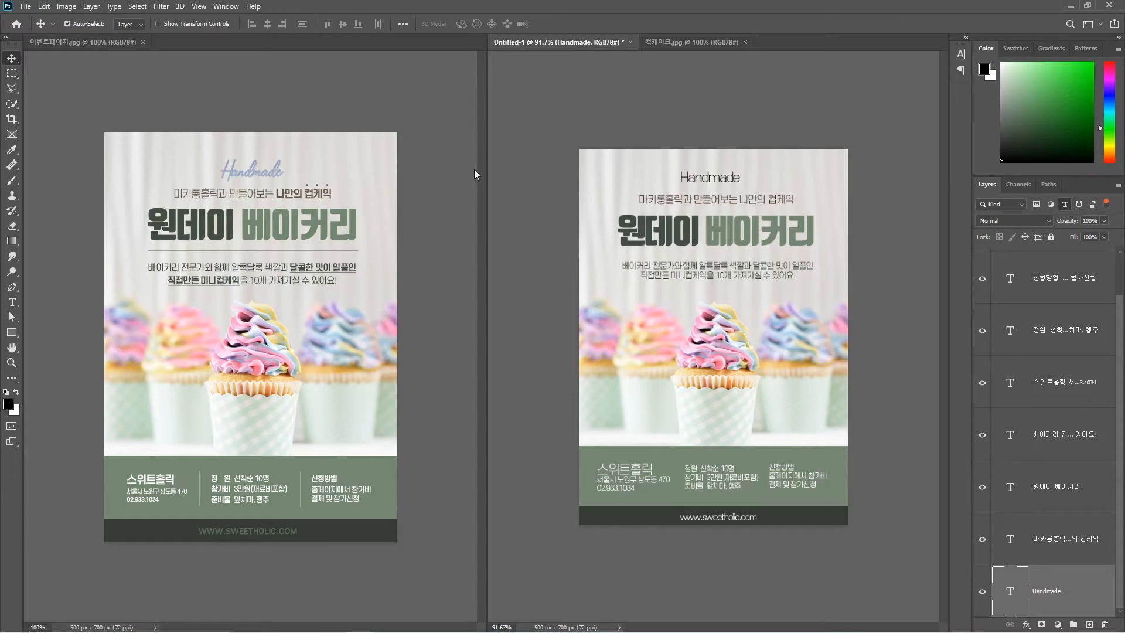
pyautogui.click(25, 6)
pyautogui.click(31, 30)
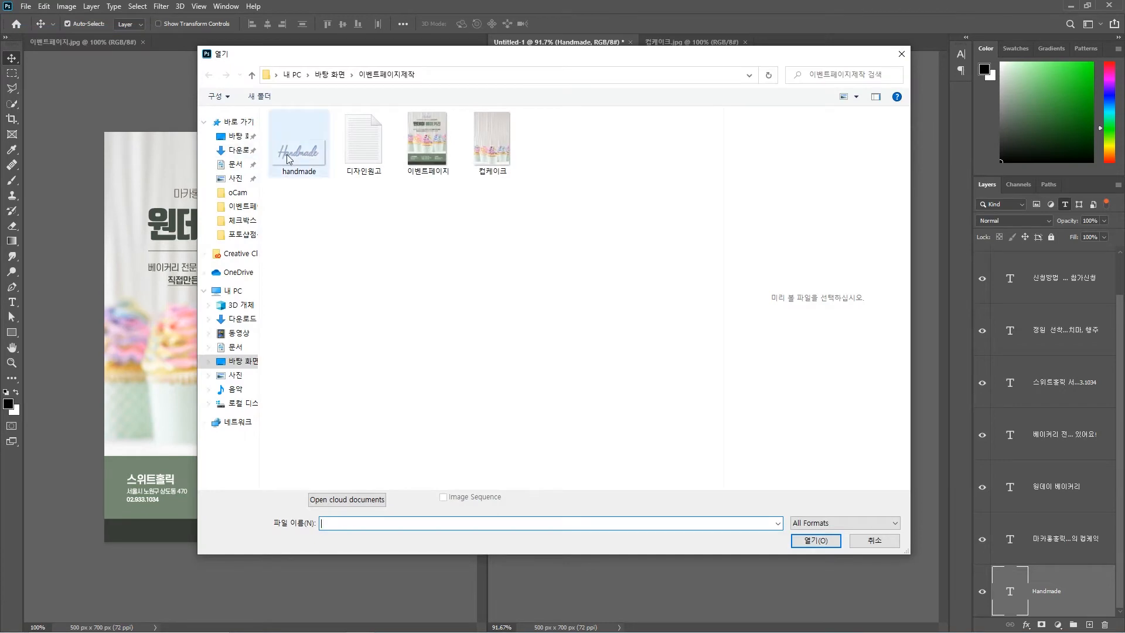
pyautogui.doubleClick(288, 159)
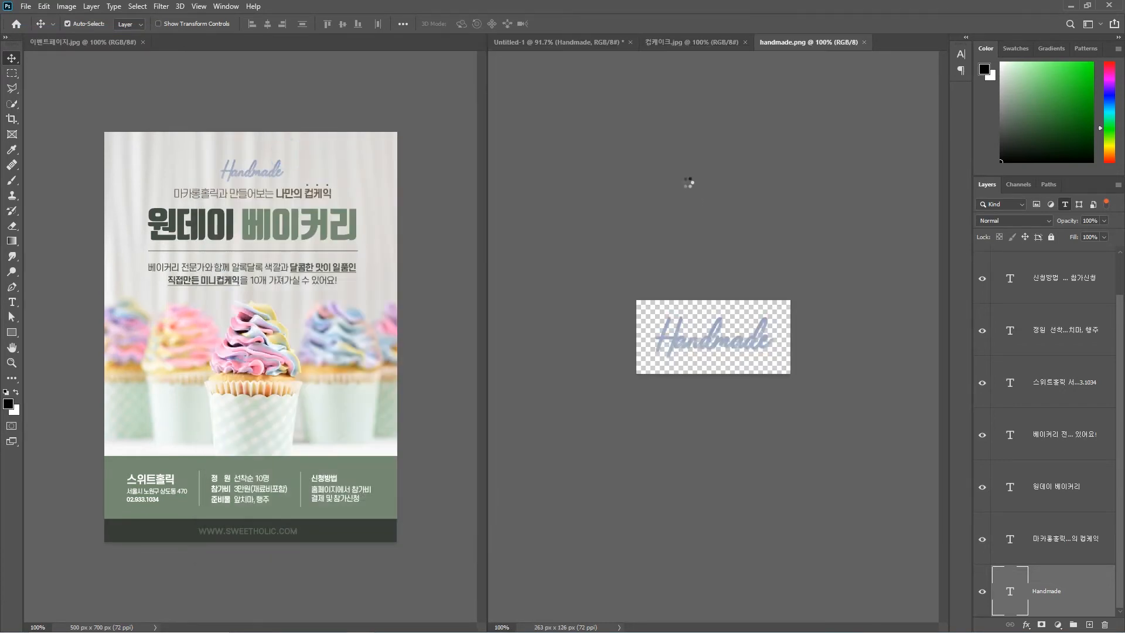
pyautogui.moveTo(744, 309); pyautogui.dragTo(762, 183)
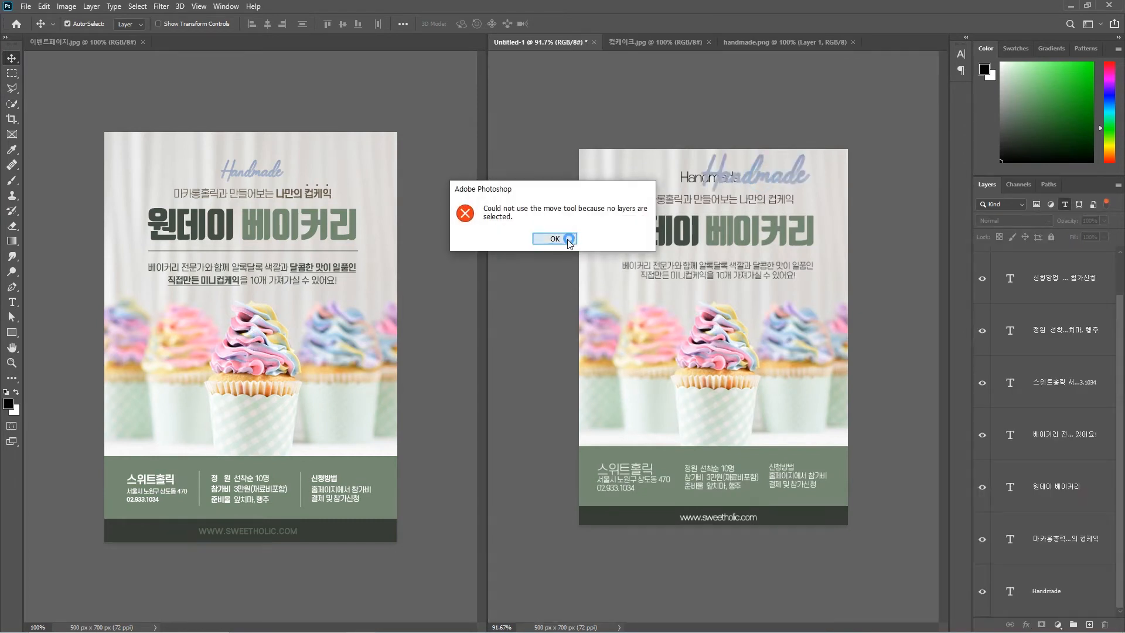
pyautogui.click(567, 239)
pyautogui.click(754, 174)
pyautogui.click(554, 238)
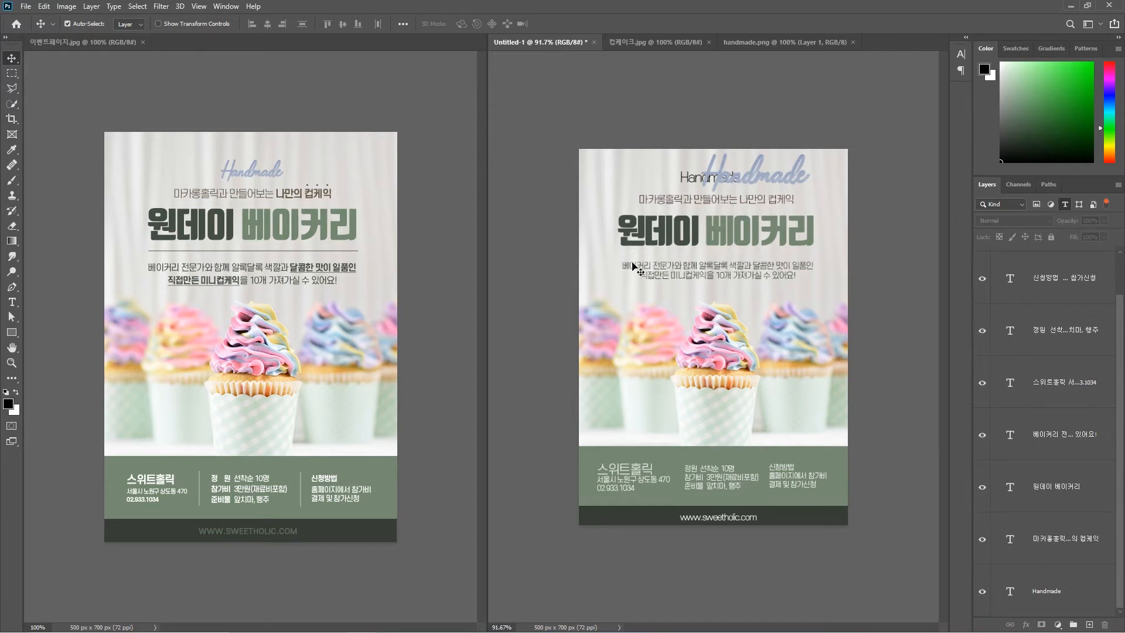
# Set the Pen tool to Shape mode with no fill and a 1 px dark green #444e45 stroke
pyautogui.click(12, 287)
pyautogui.click(47, 293)
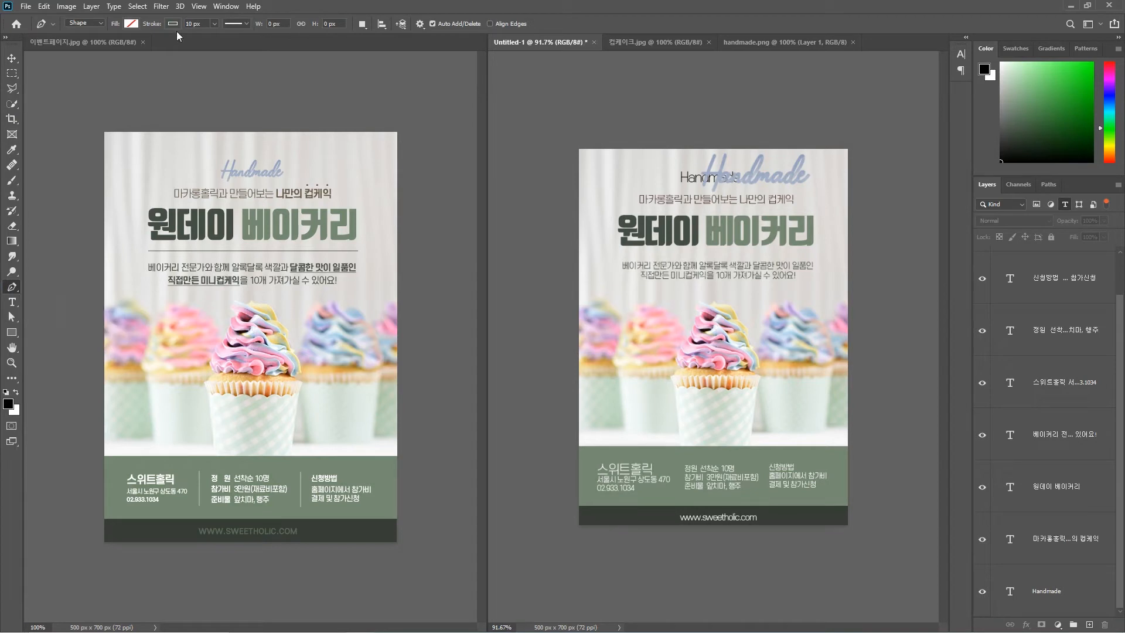
pyautogui.click(131, 24)
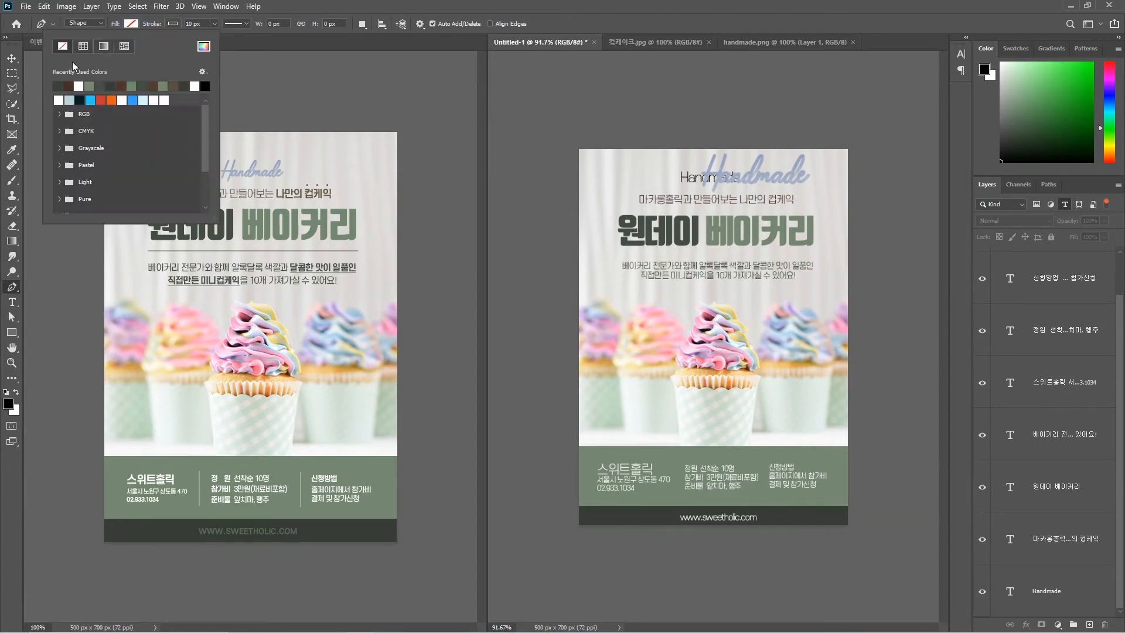
pyautogui.click(173, 25)
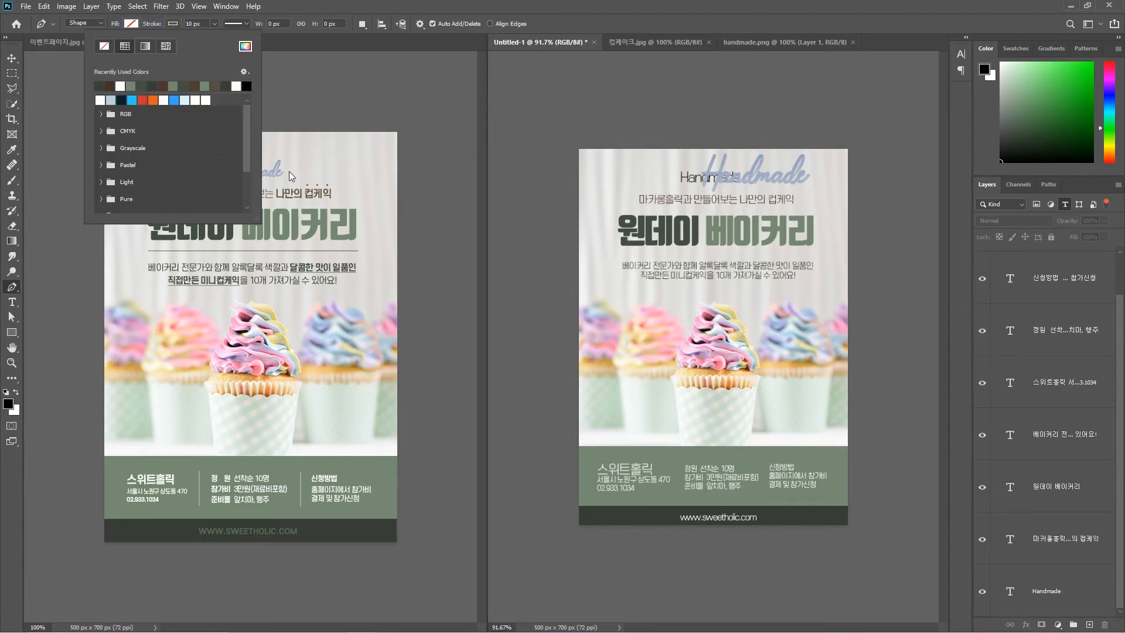
pyautogui.click(242, 47)
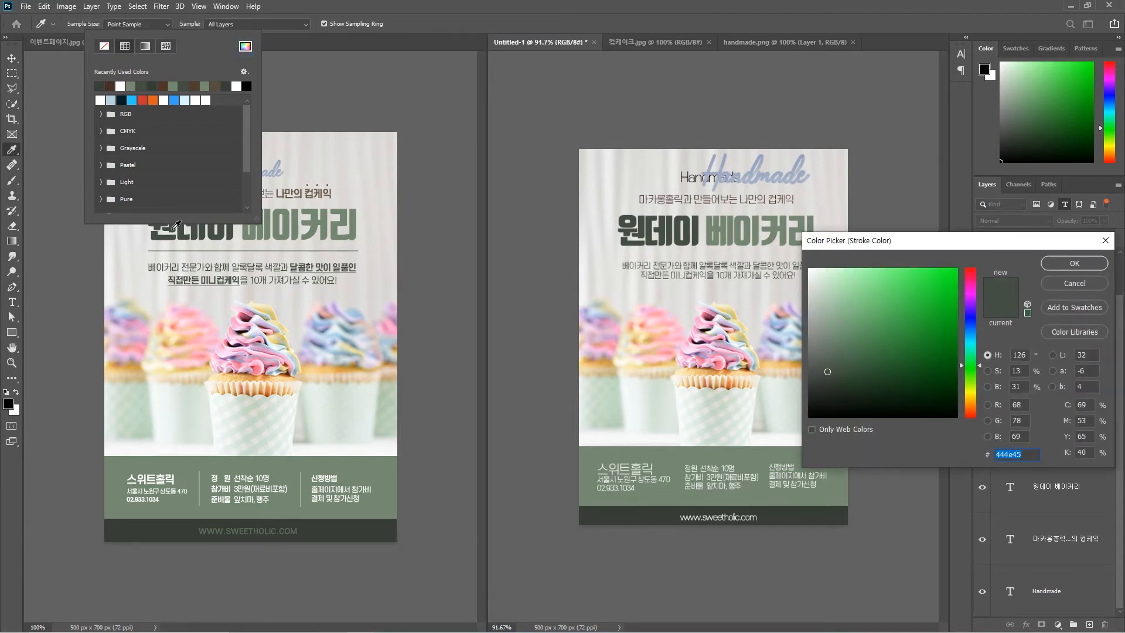
pyautogui.click(1074, 264)
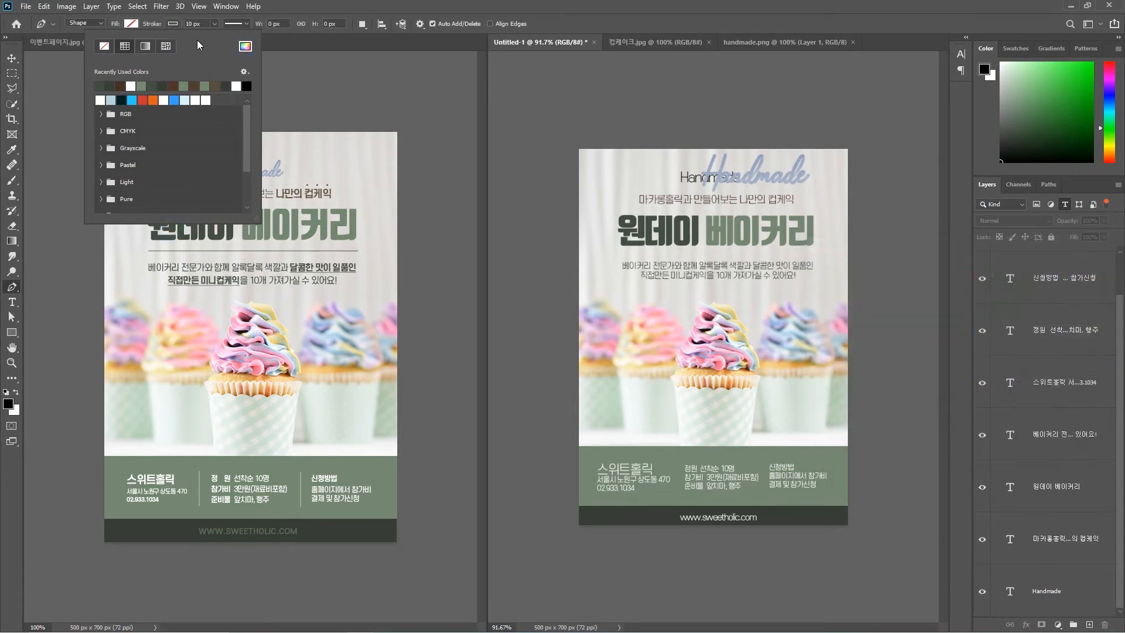
pyautogui.click(204, 24)
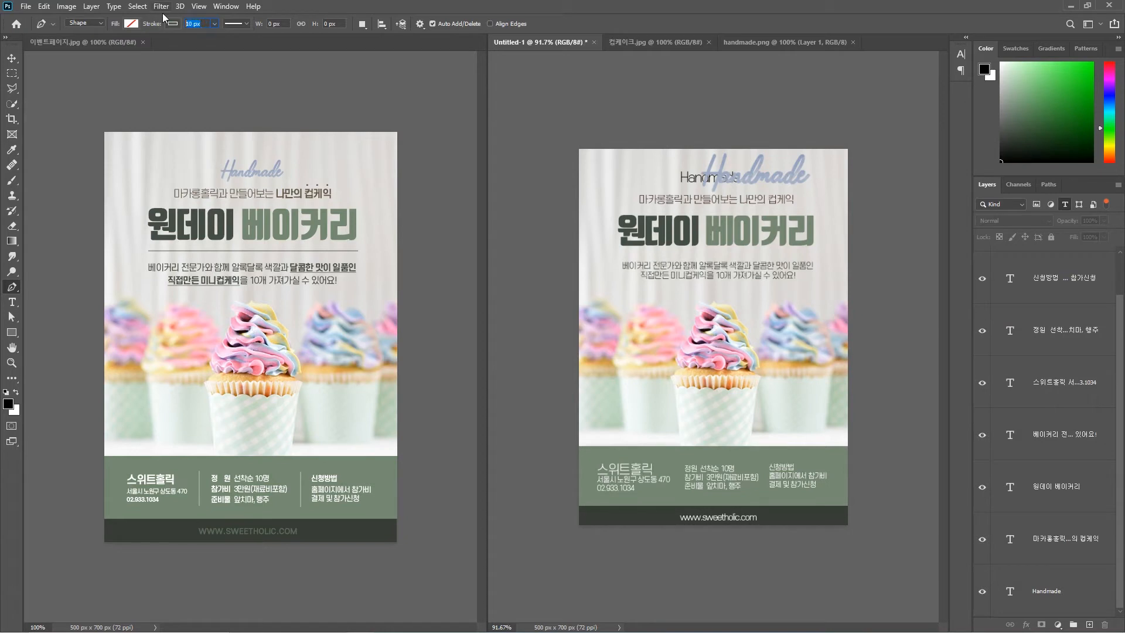
pyautogui.write('1')
# Turn off the text-only layer filter and draw a horizontal line about 358 px long between the title and the description
pyautogui.click(618, 256)
pyautogui.click(814, 256)
pyautogui.click(1065, 204)
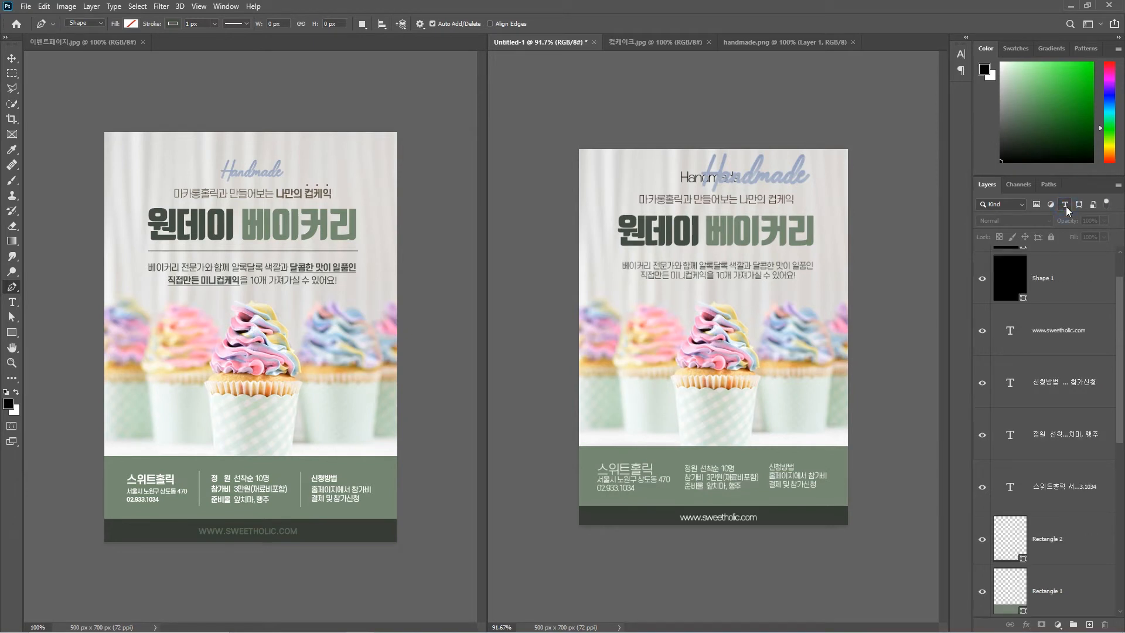
pyautogui.click(618, 256)
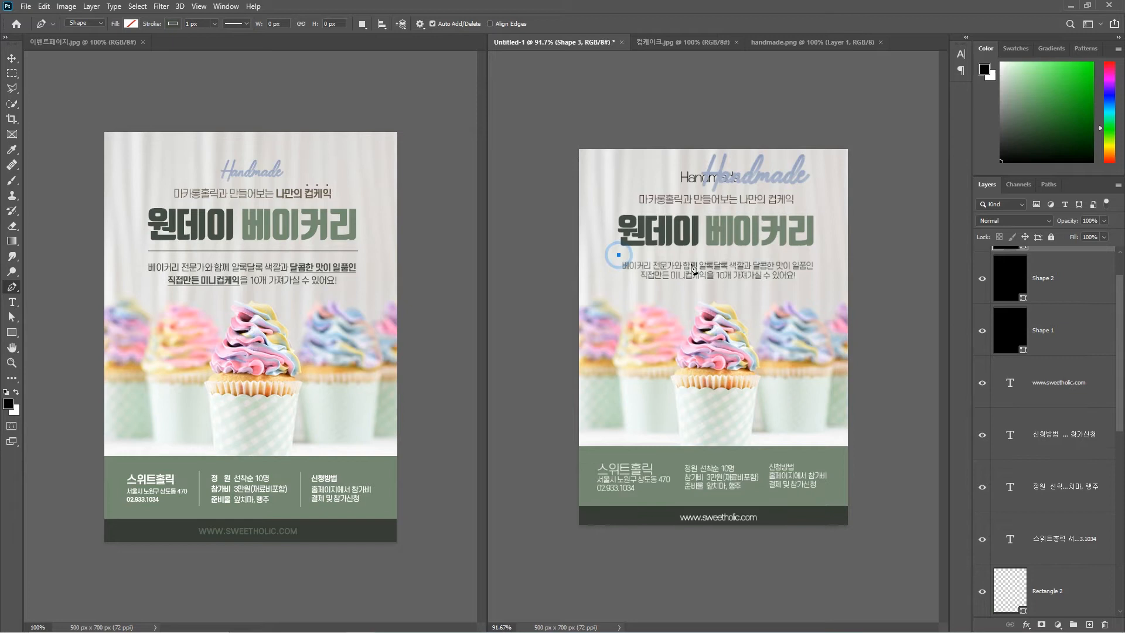
pyautogui.click(812, 255)
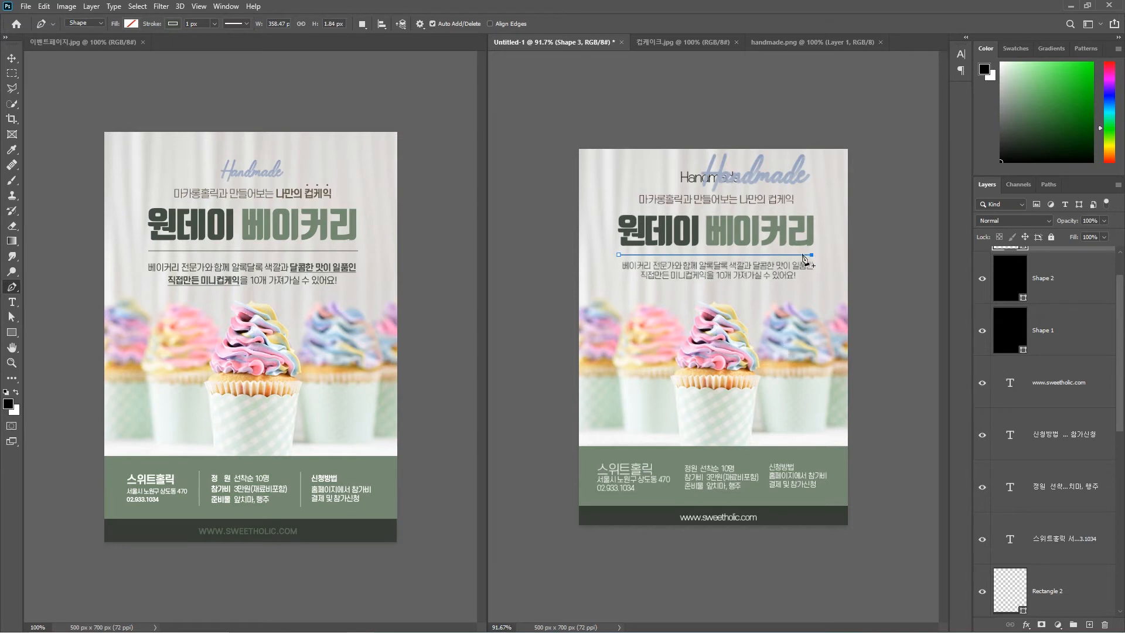
pyautogui.keyDown('ctrl'); pyautogui.click(811, 300); pyautogui.keyUp('ctrl')
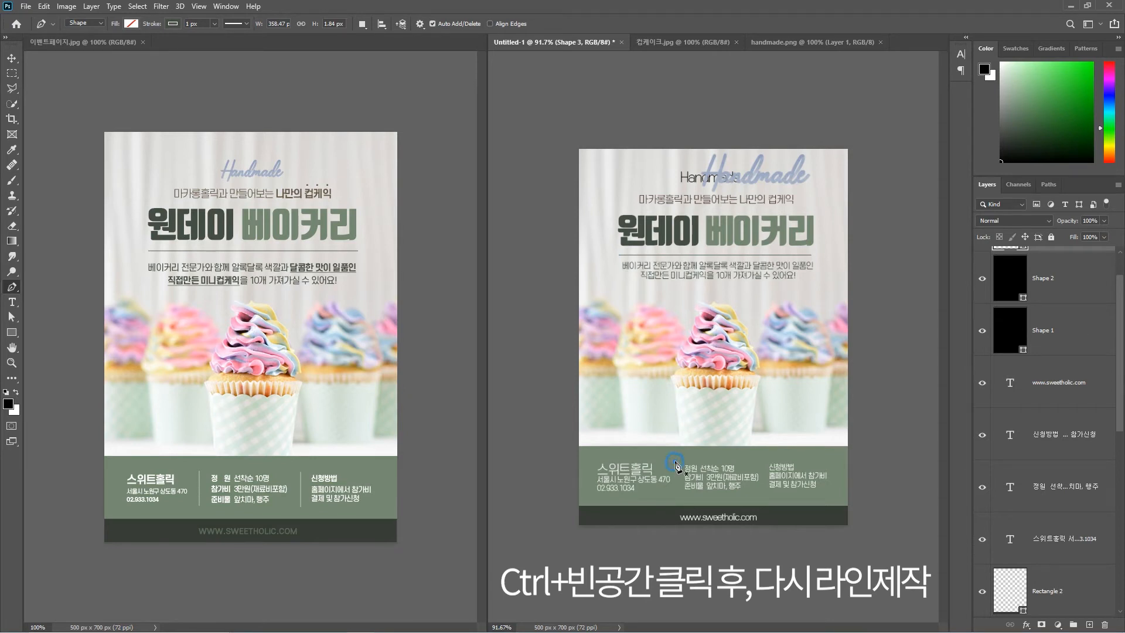
# Draw a vertical divider about 66 px high between the address and 정원 blocks and set its stroke to white #ffffff
pyautogui.click(675, 463)
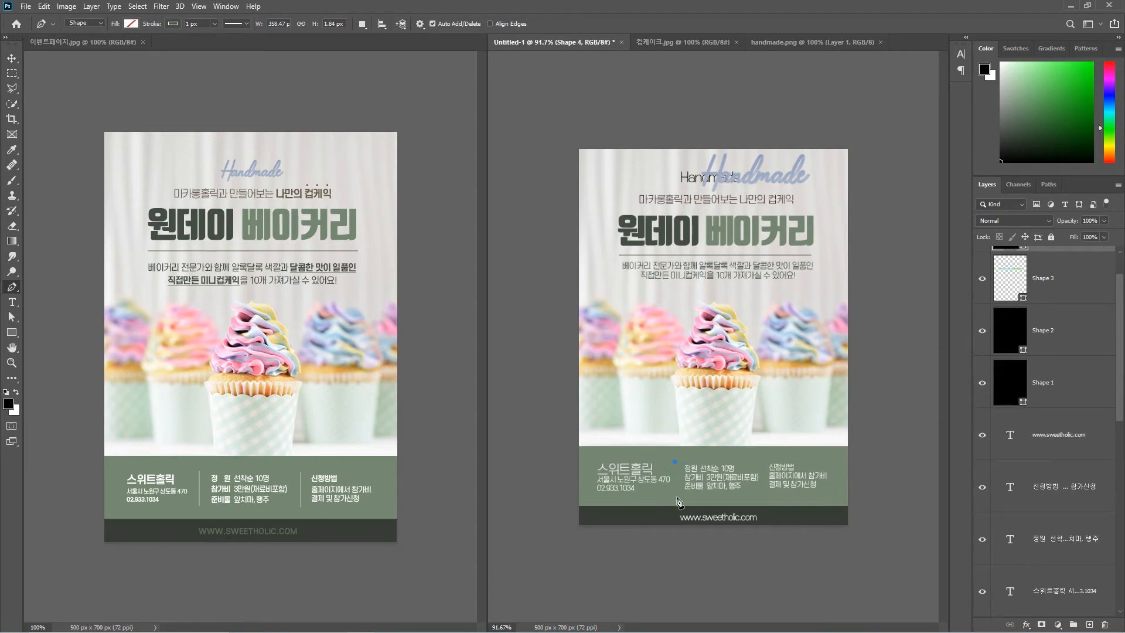
pyautogui.click(675, 499)
pyautogui.click(172, 23)
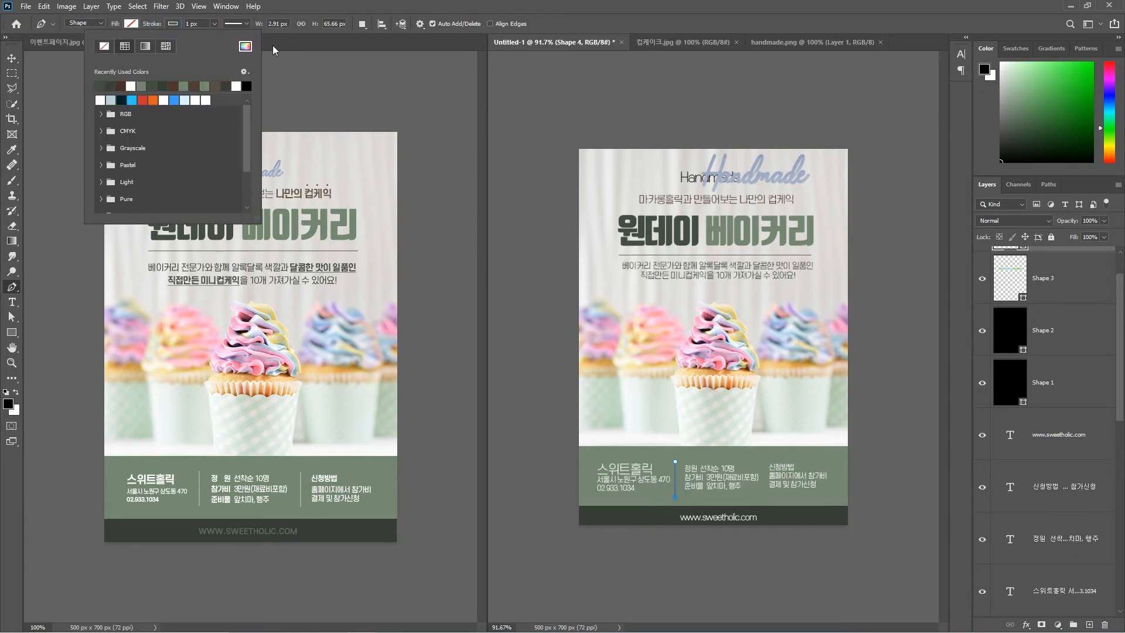
pyautogui.click(245, 46)
pyautogui.click(810, 269)
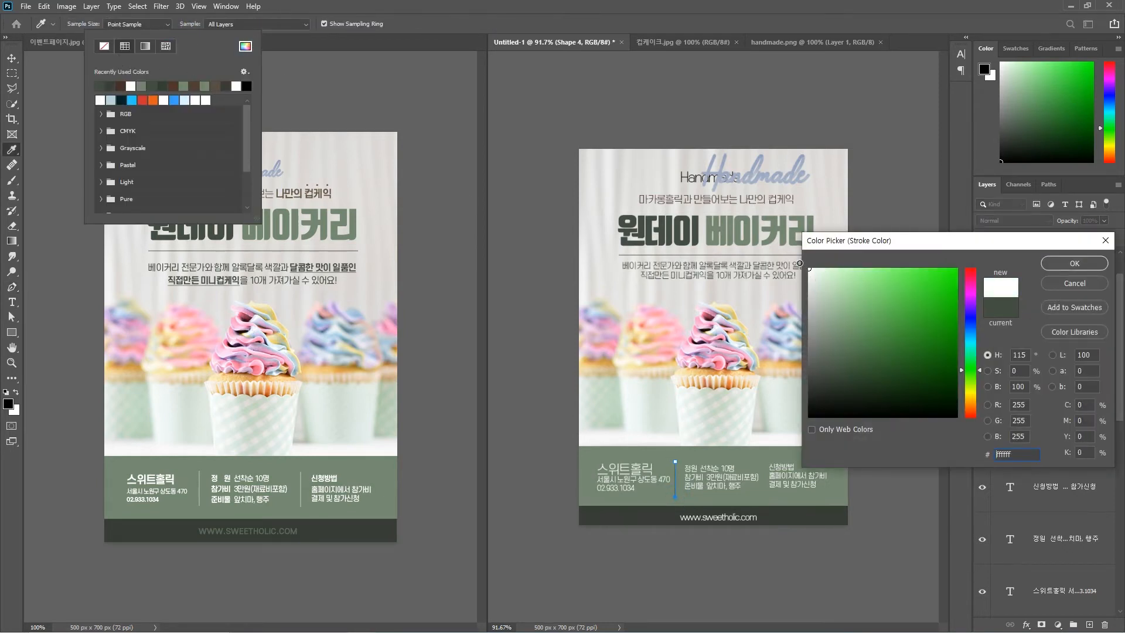
pyautogui.click(1080, 263)
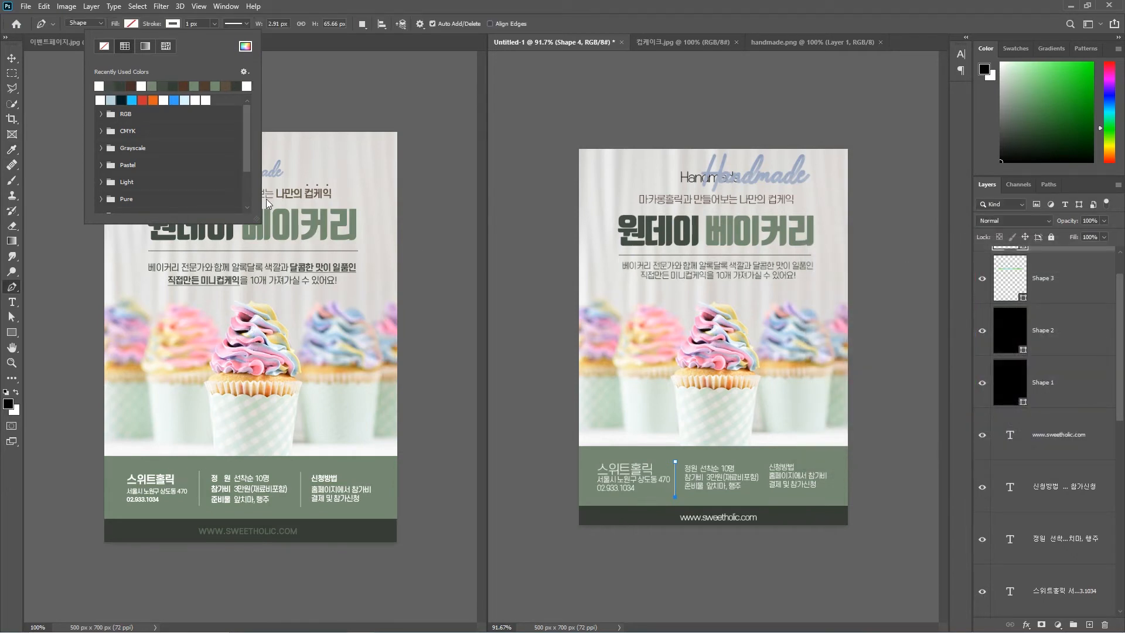
# Duplicate the white vertical divider and place the copy between the 정원 and 신청방법 blocks
pyautogui.click(11, 59)
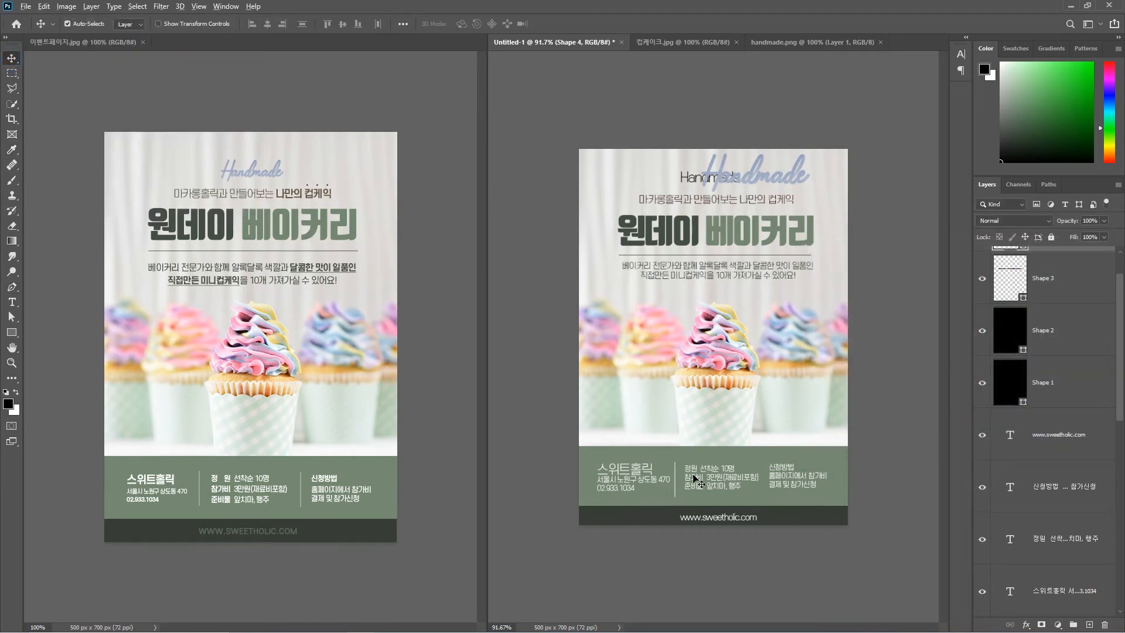
pyautogui.hotkey('ctrl', '+')
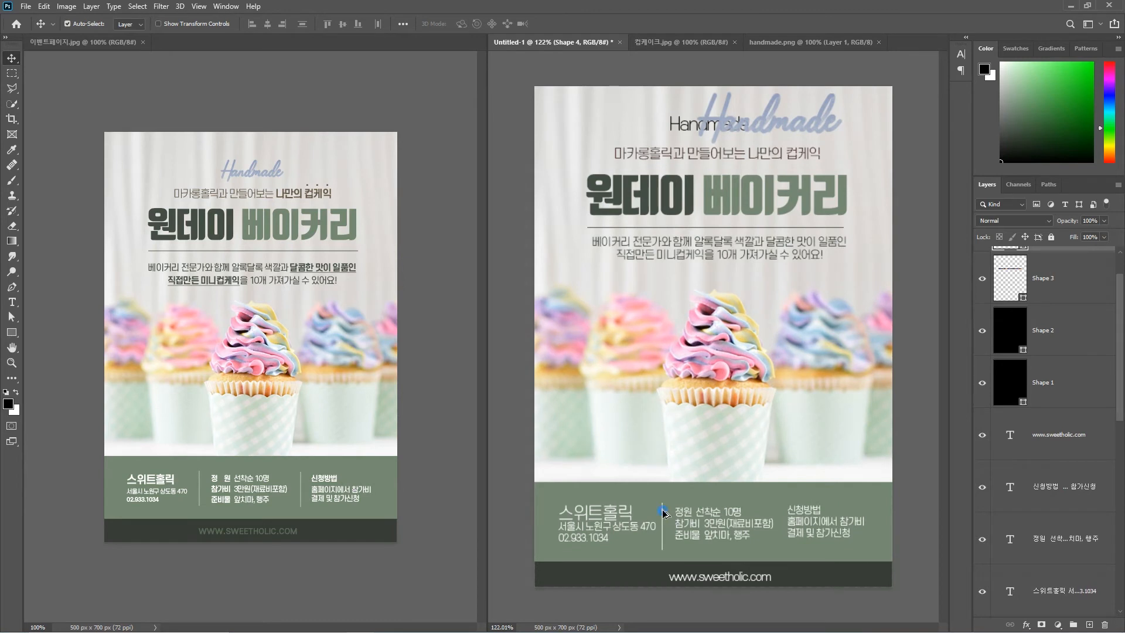
pyautogui.moveTo(663, 512); pyautogui.dragTo(782, 521)
pyautogui.hotkey('ctrl', '-')
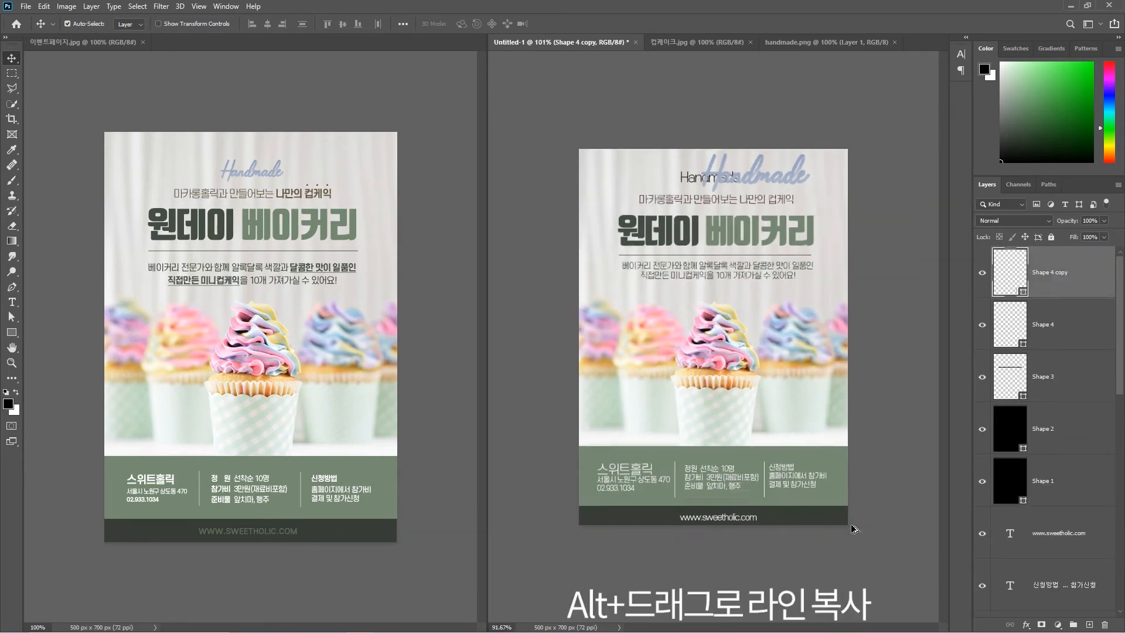
pyautogui.hotkey('ctrl', '-')
# Shift the 신청방법 block slightly right and the 스위트홀릭 address block slightly left to clear the dividers
pyautogui.doubleClick(788, 463)
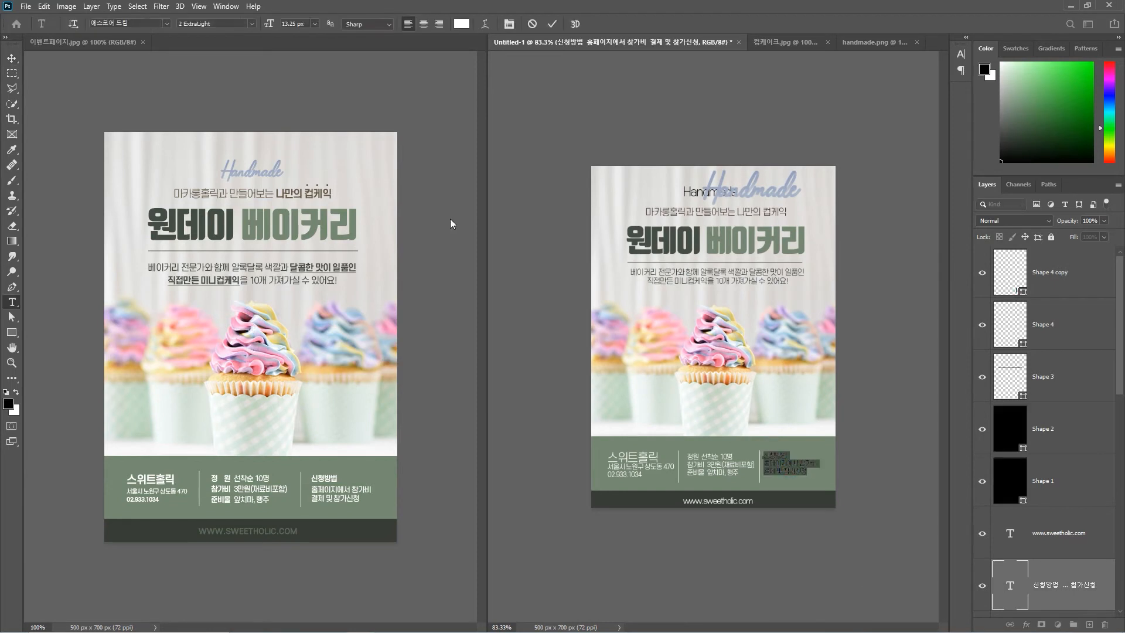
pyautogui.click(793, 463)
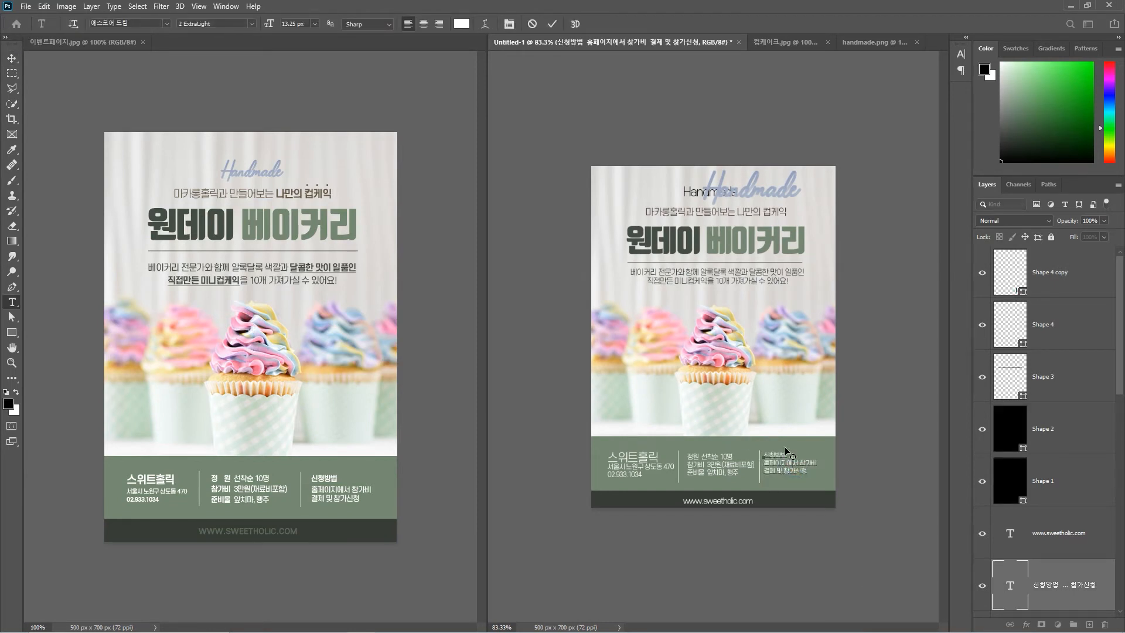
pyautogui.click(11, 58)
pyautogui.moveTo(792, 462); pyautogui.dragTo(796, 464)
pyautogui.click(729, 459)
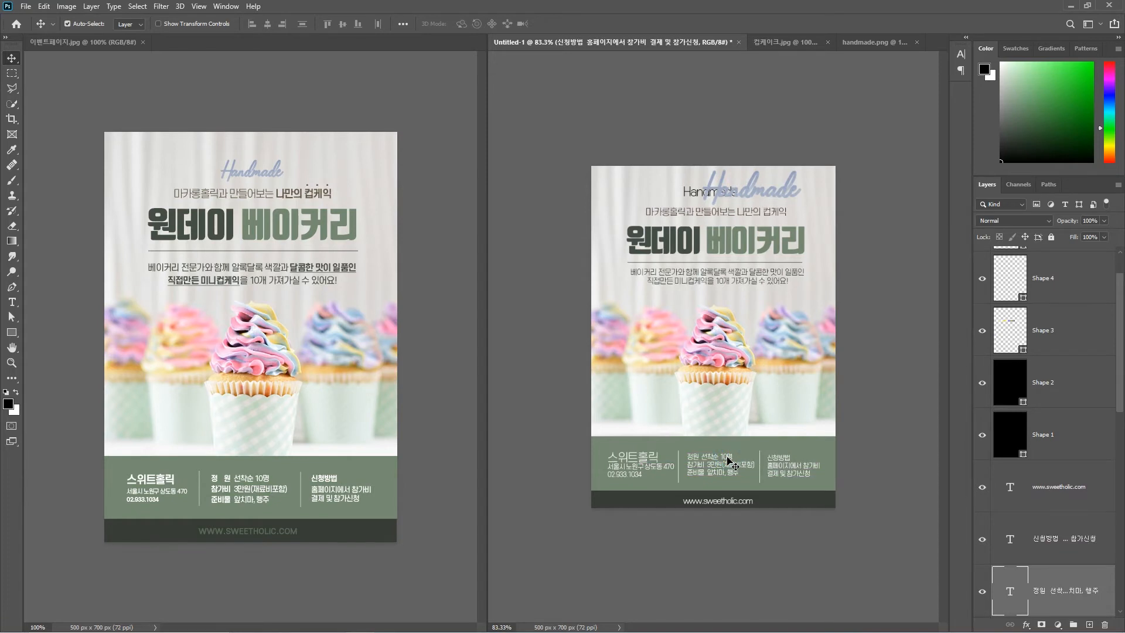
pyautogui.click(648, 458)
pyautogui.moveTo(648, 458); pyautogui.dragTo(645, 460)
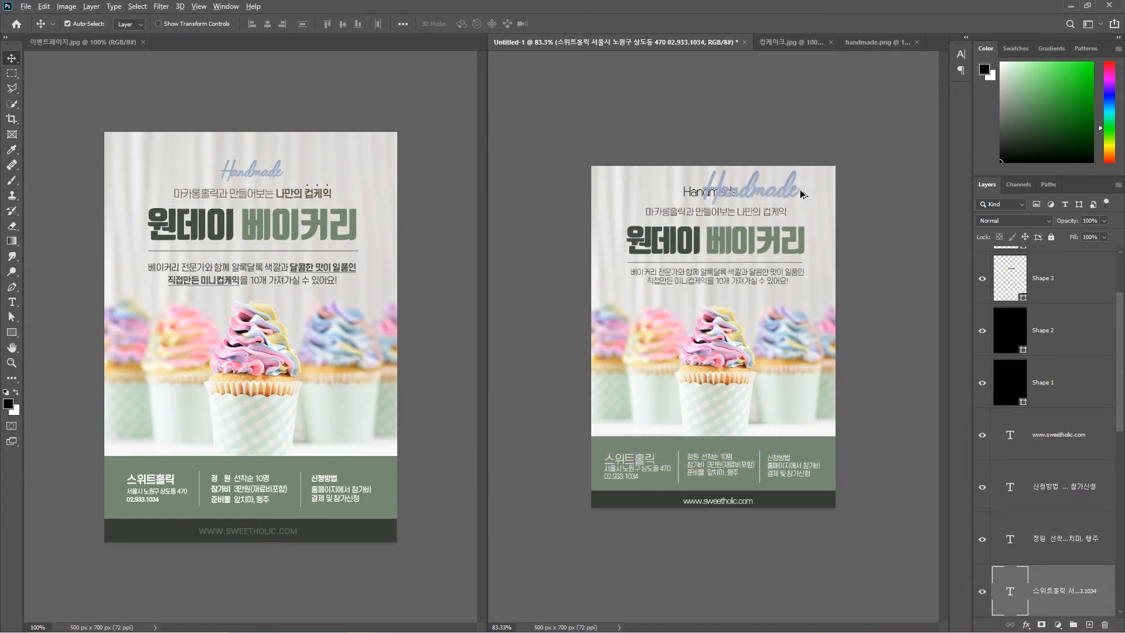
# Scale the script Handmade lettering down to 58.38% and place it over the plain Handmade text above the subtitle
pyautogui.hotkey('ctrl', '+')
pyautogui.moveTo(755, 151); pyautogui.dragTo(716, 151)
pyautogui.hotkey('ctrl', 't')
pyautogui.moveTo(782, 135); pyautogui.dragTo(717, 169)
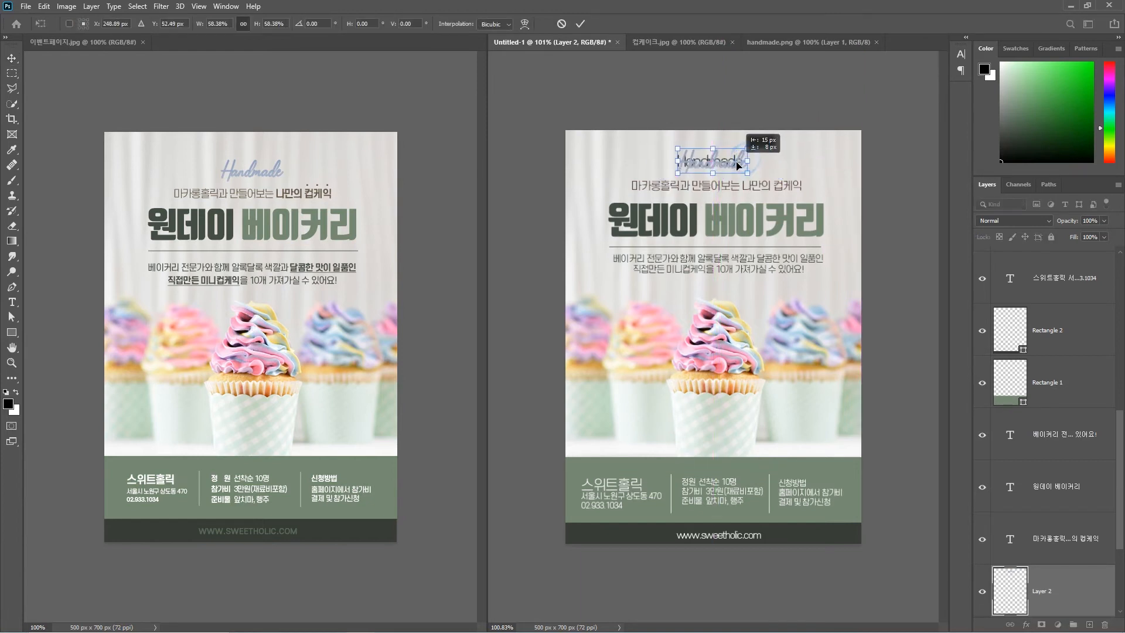
pyautogui.press('Return')
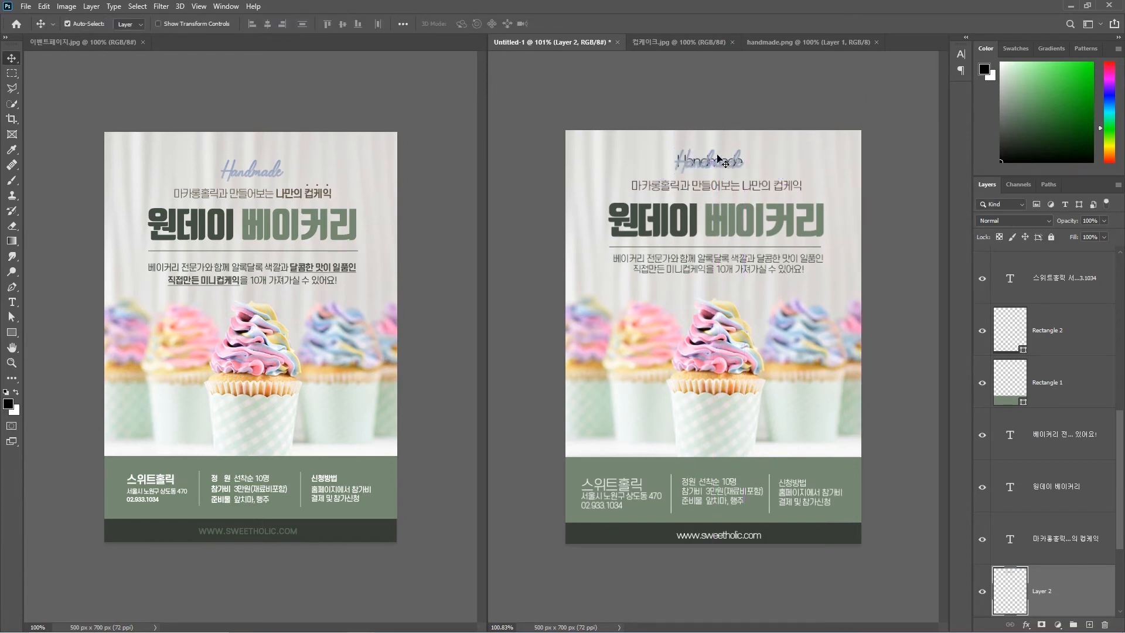
# Hide the plain Handmade text layer and nudge the script lettering right to centre it above the subtitle
pyautogui.scroll(-3, 1029, 447)
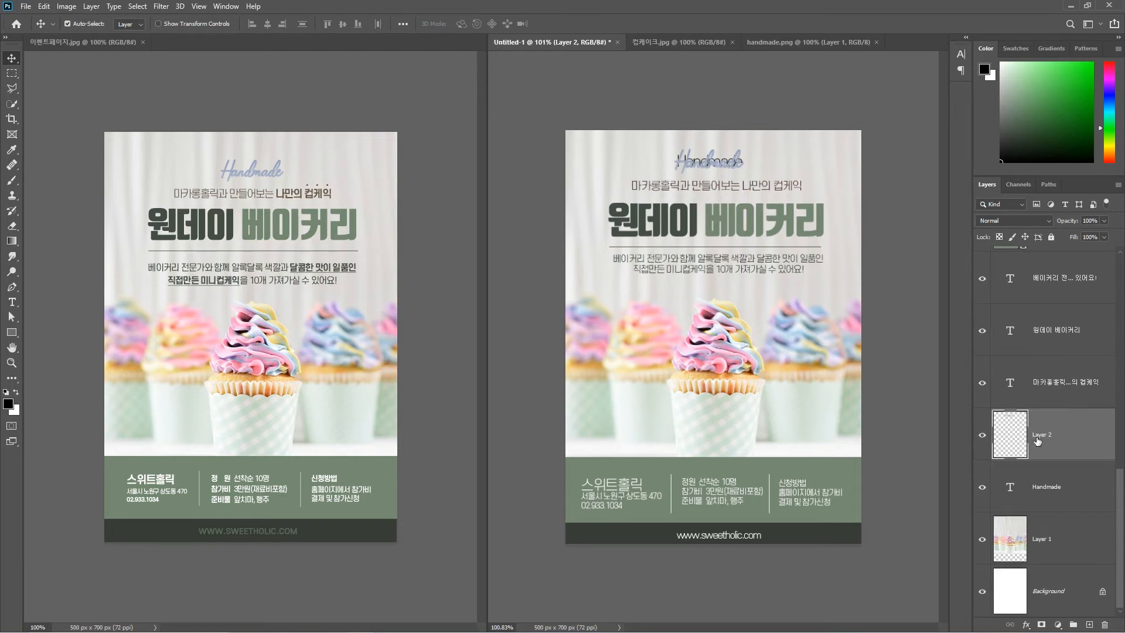
pyautogui.click(981, 487)
pyautogui.moveTo(736, 169); pyautogui.dragTo(744, 170)
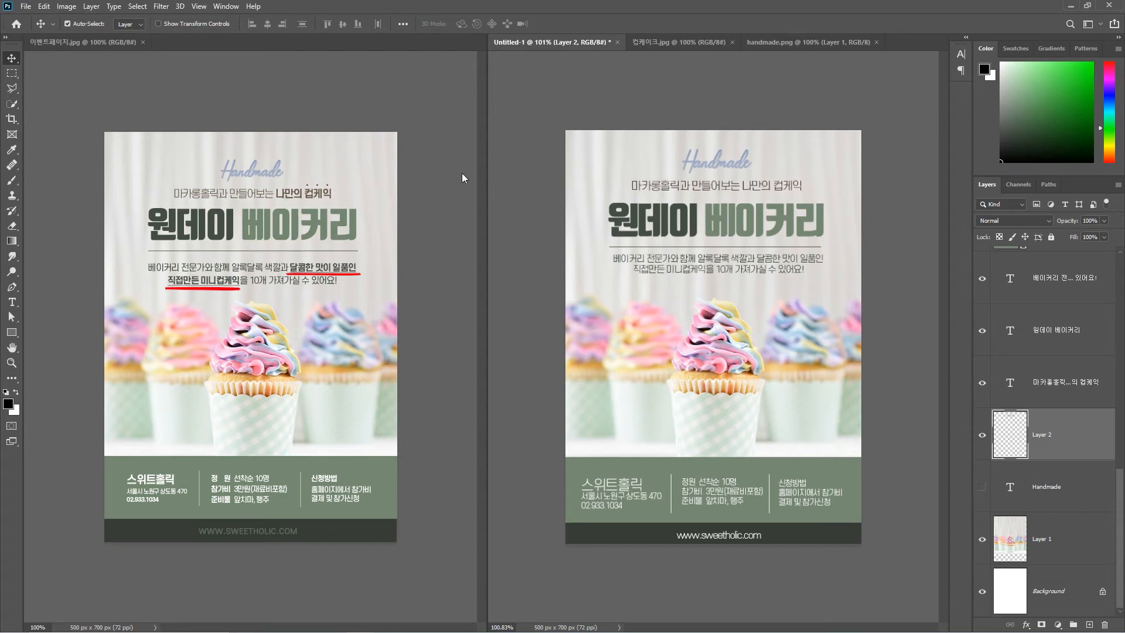
# Set only the words 나만의 컵케익 in the subtitle to 5 Medium weight and commit the text edit
pyautogui.click(13, 302)
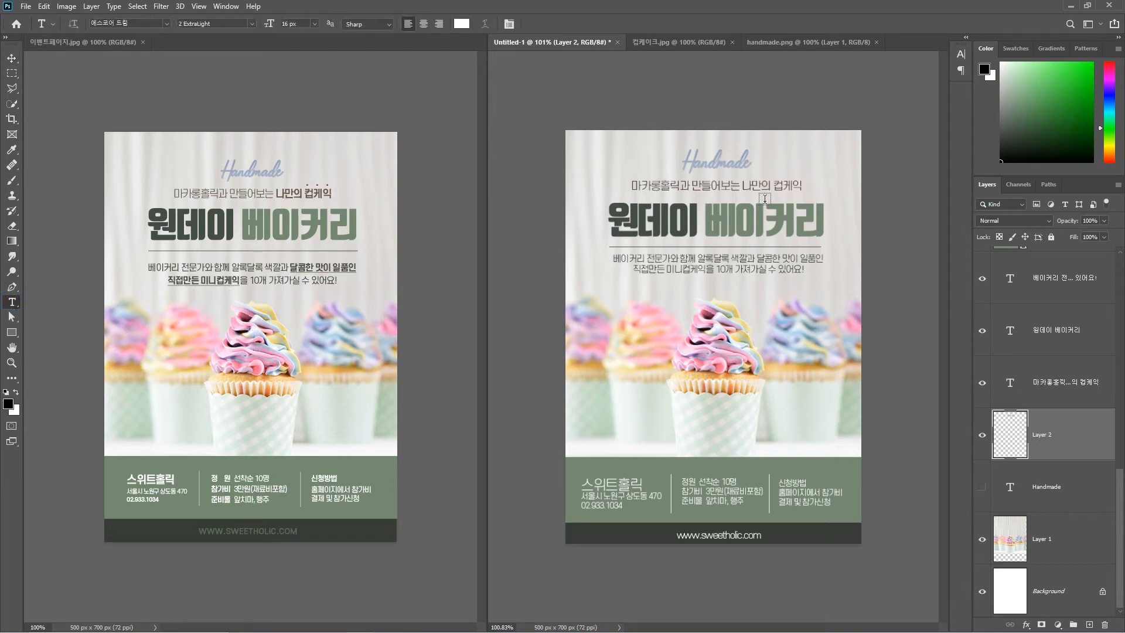
pyautogui.moveTo(743, 186); pyautogui.dragTo(802, 186)
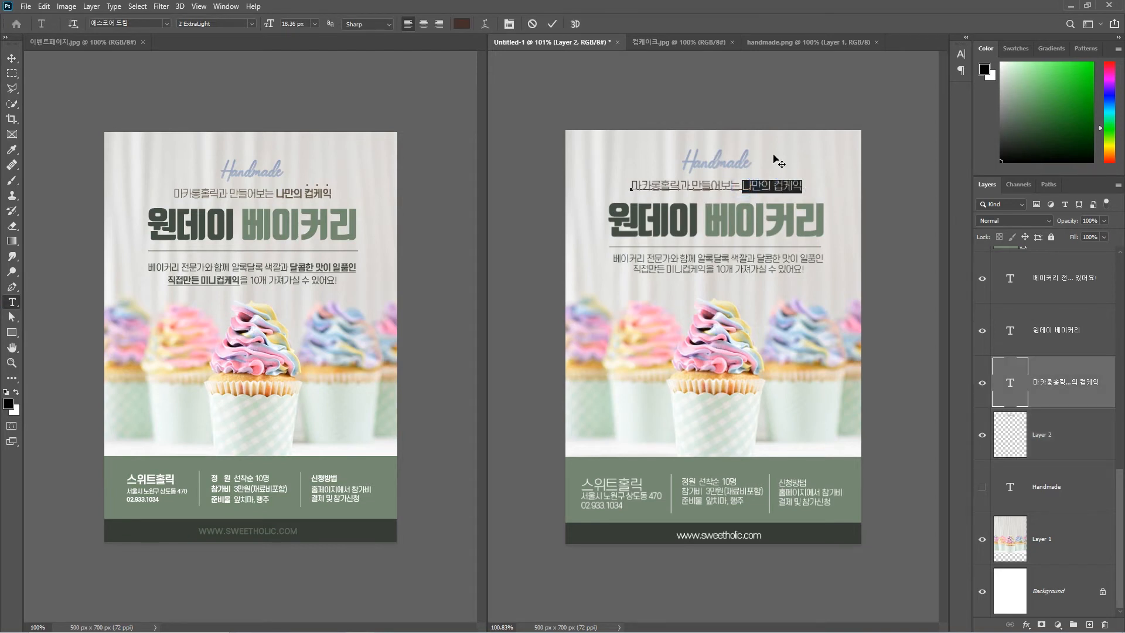
pyautogui.click(252, 24)
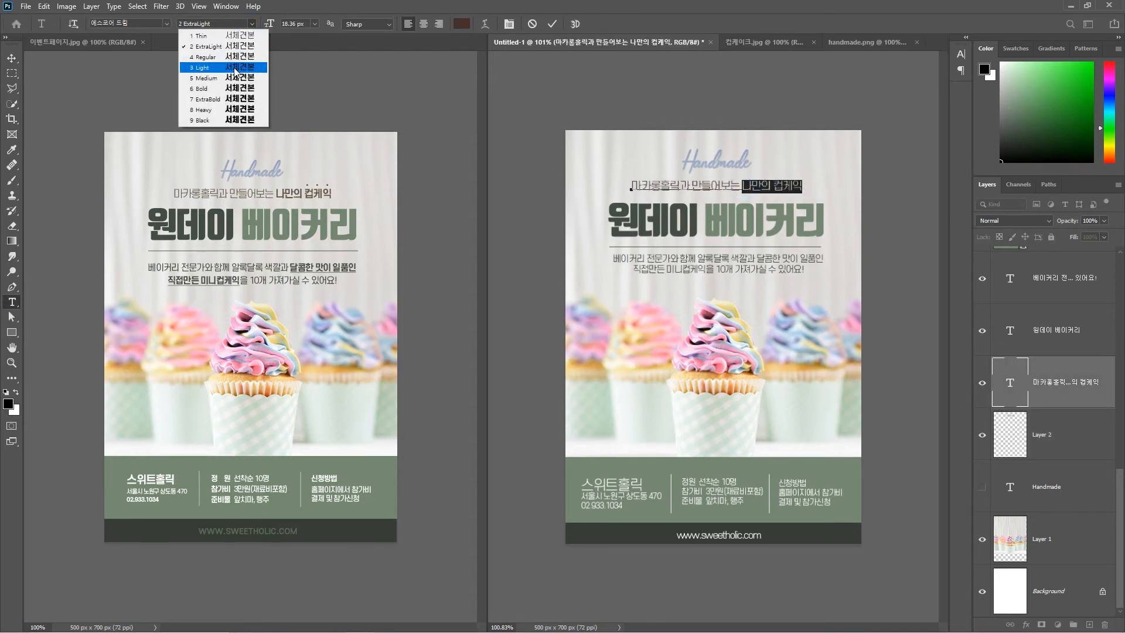
pyautogui.click(222, 74)
pyautogui.click(770, 186)
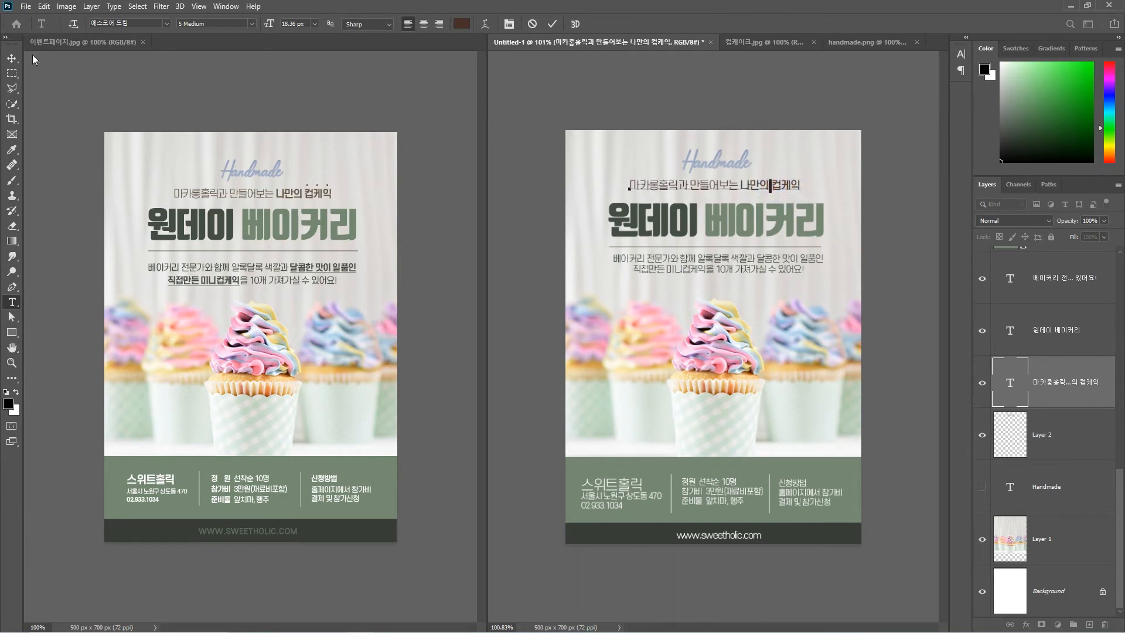
pyautogui.click(11, 58)
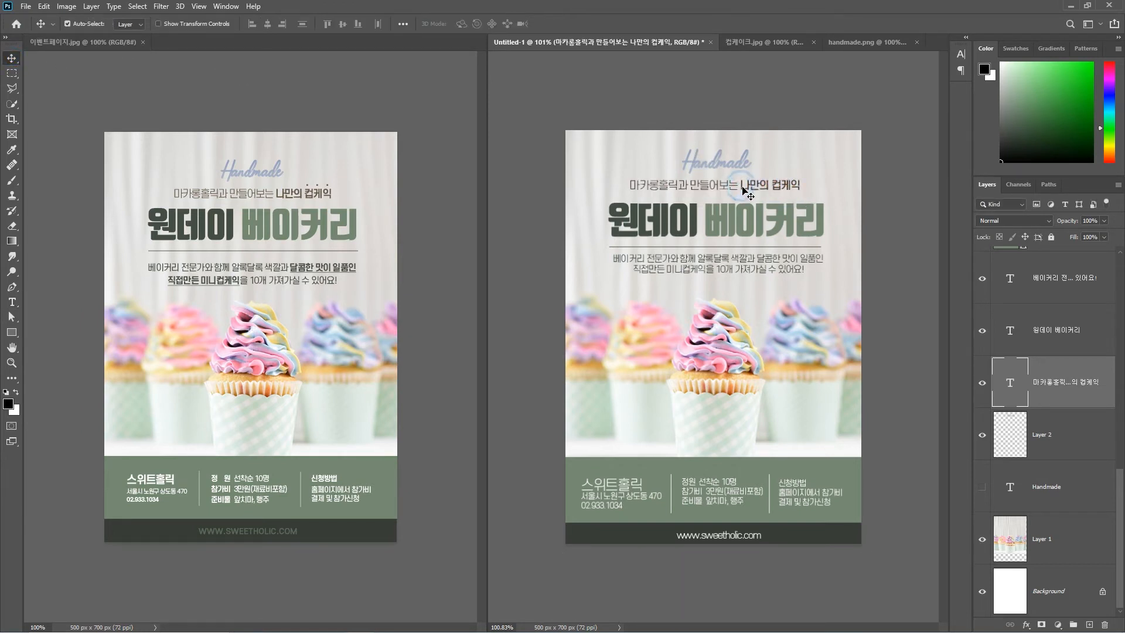
# Nudge the subtitle slightly down and right, and set 달콤한 맛이 일품인 직접만든 미니컵케익 in the description to 5 Medium weight
pyautogui.moveTo(742, 189); pyautogui.dragTo(745, 191)
pyautogui.click(742, 269)
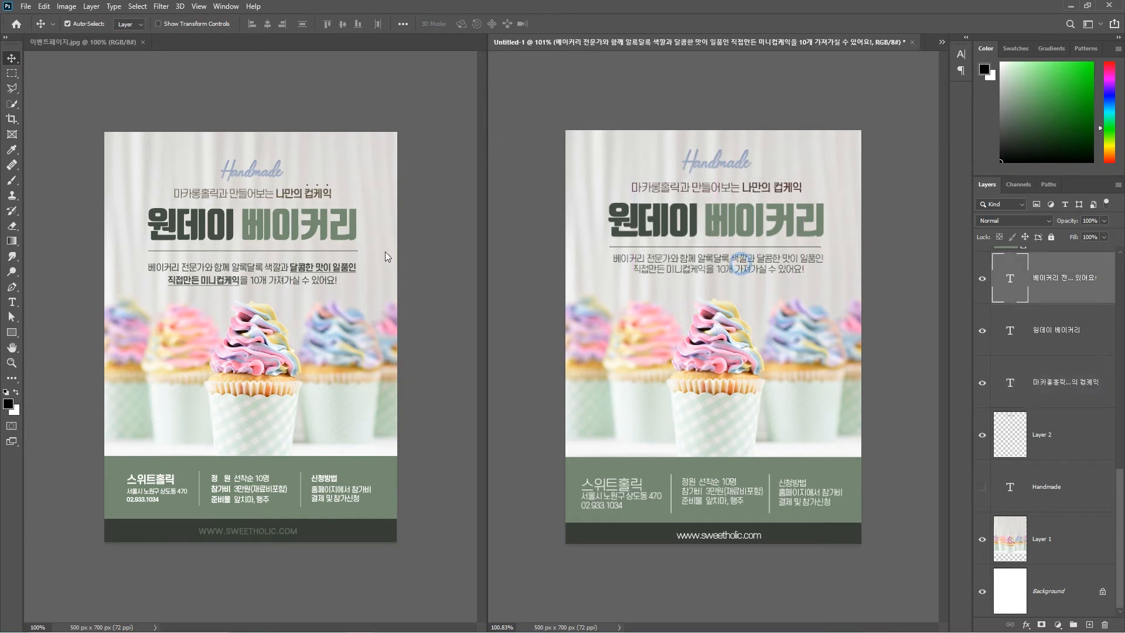
pyautogui.click(13, 302)
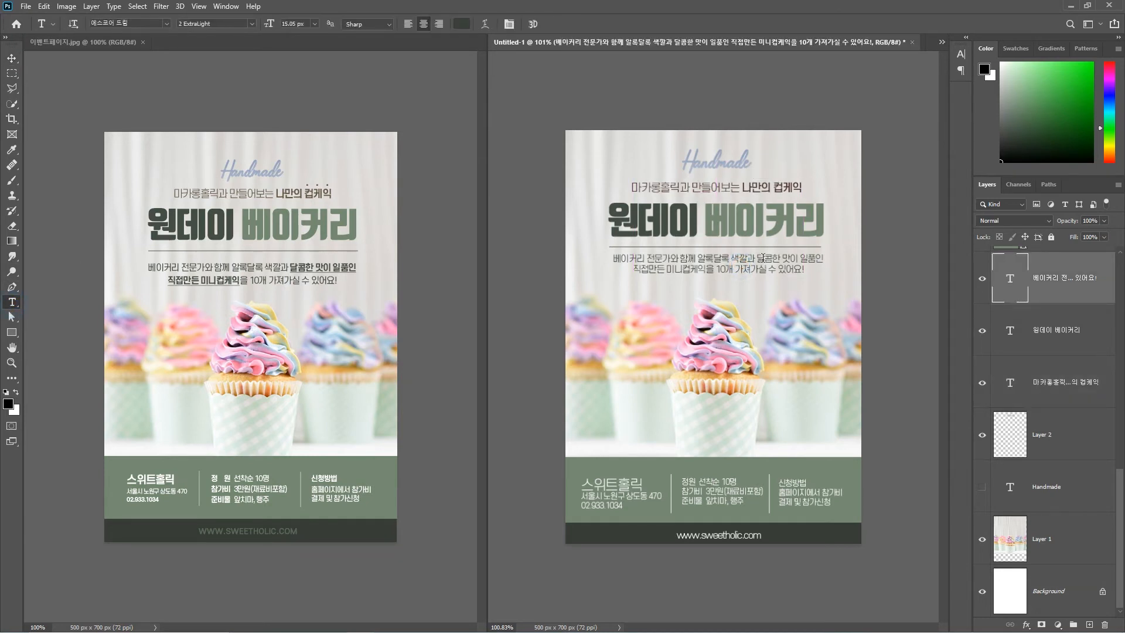
pyautogui.moveTo(758, 257); pyautogui.dragTo(706, 276)
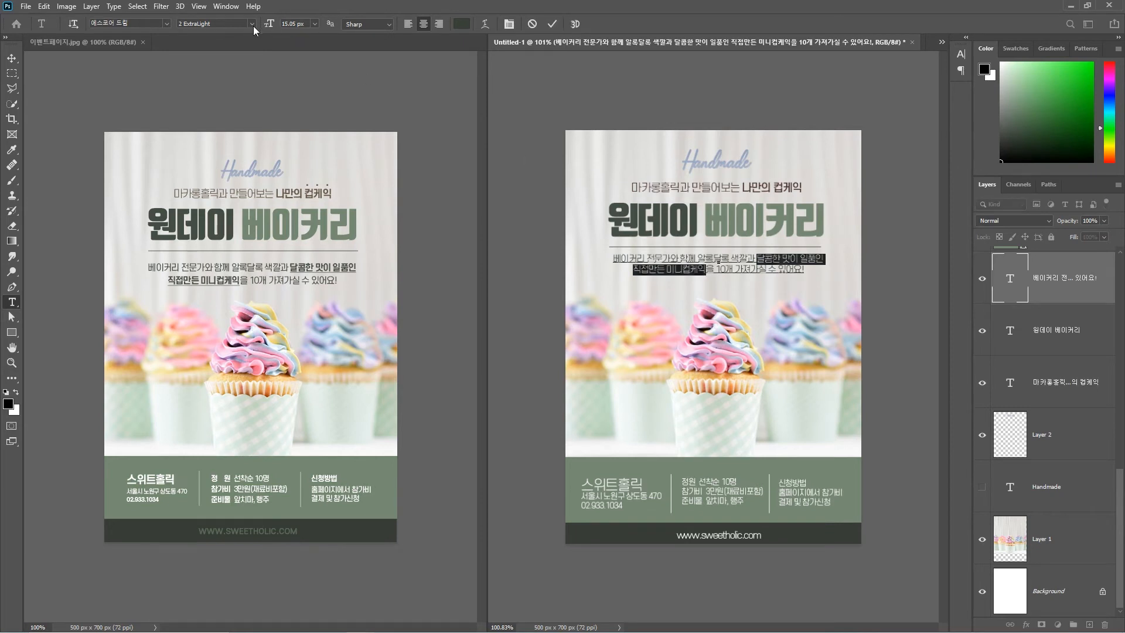
pyautogui.click(252, 25)
pyautogui.click(234, 80)
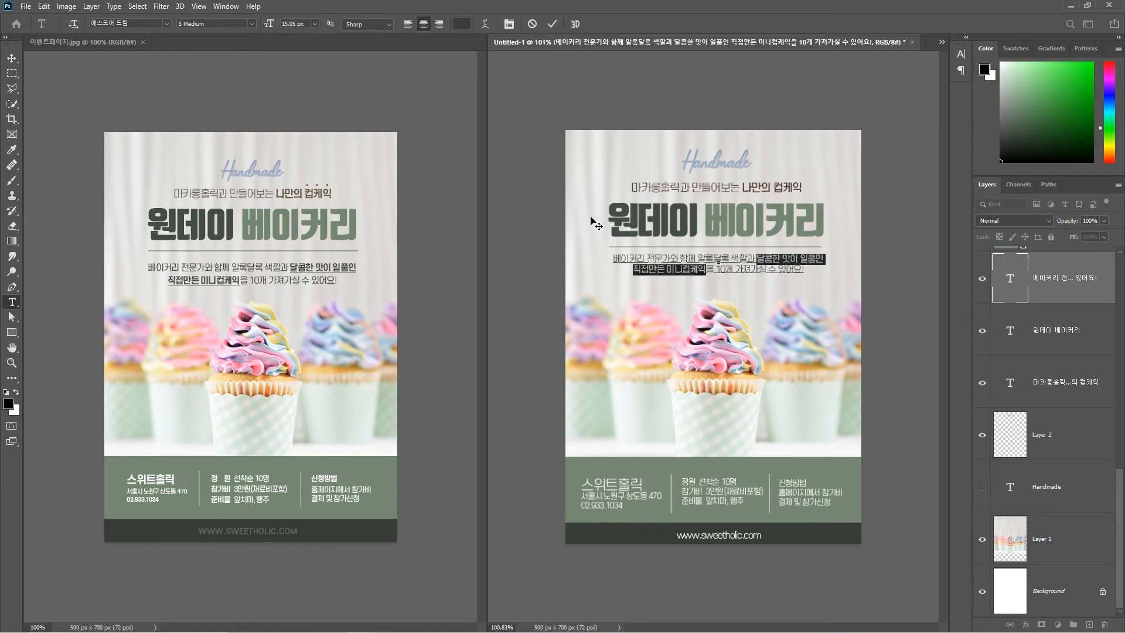
# Underline the words 달콤한 맛이 일품인 직접만든 미니컵케익 in the description
pyautogui.click(508, 23)
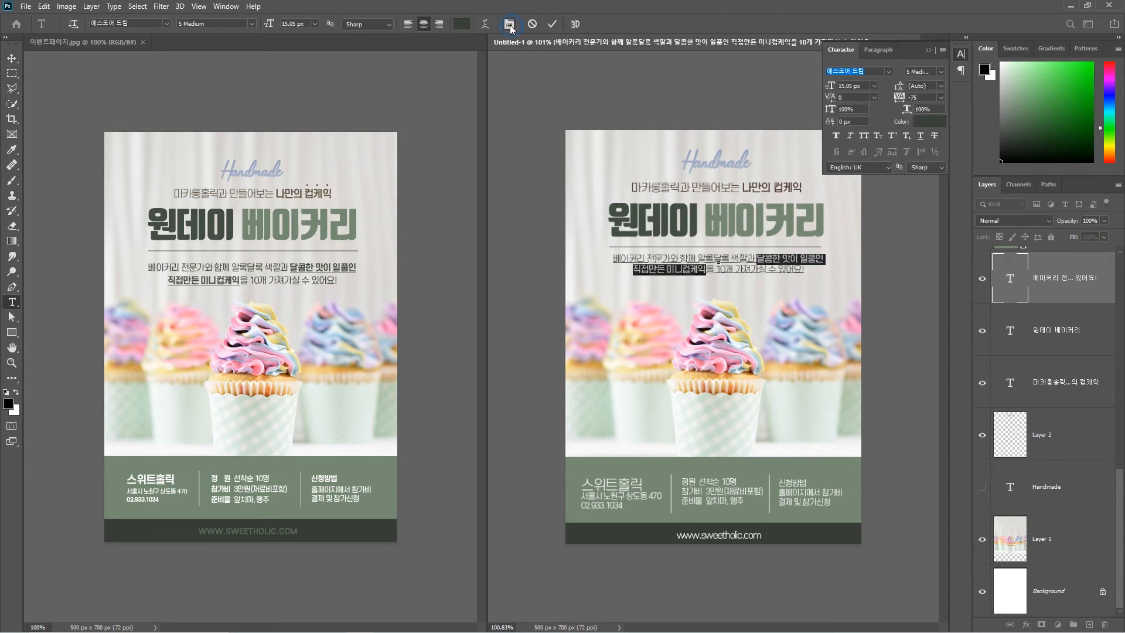
pyautogui.click(920, 143)
pyautogui.moveTo(779, 260); pyautogui.dragTo(793, 269)
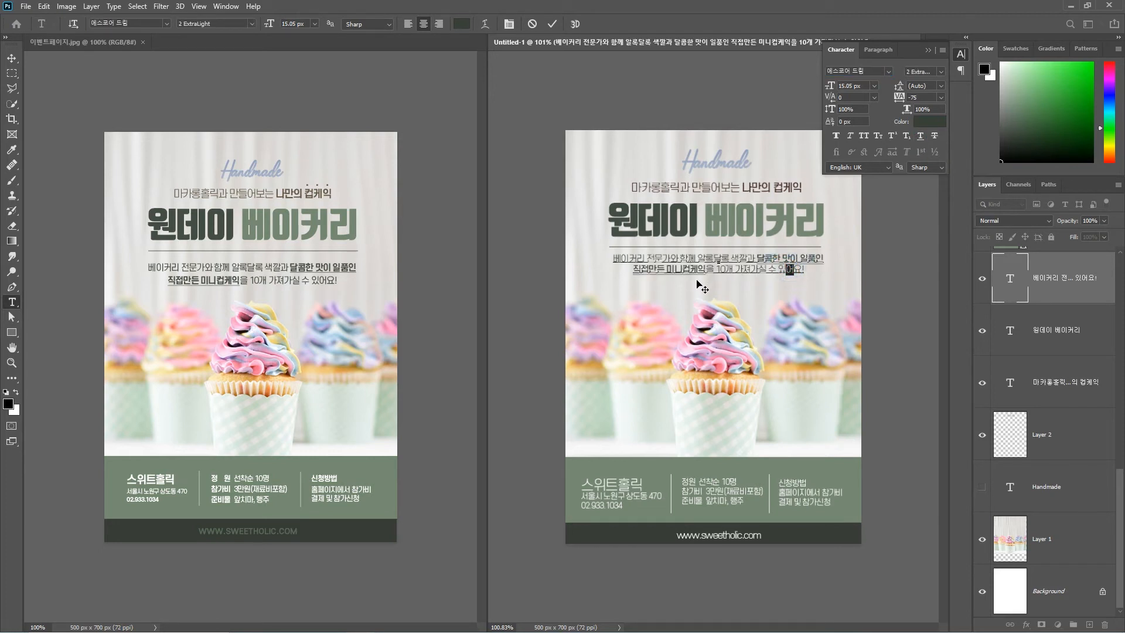
# Set the leading of the whole two-line description to 22 px and move the block slightly down from the divider
pyautogui.click(752, 263)
pyautogui.hotkey('ctrl', 'a')
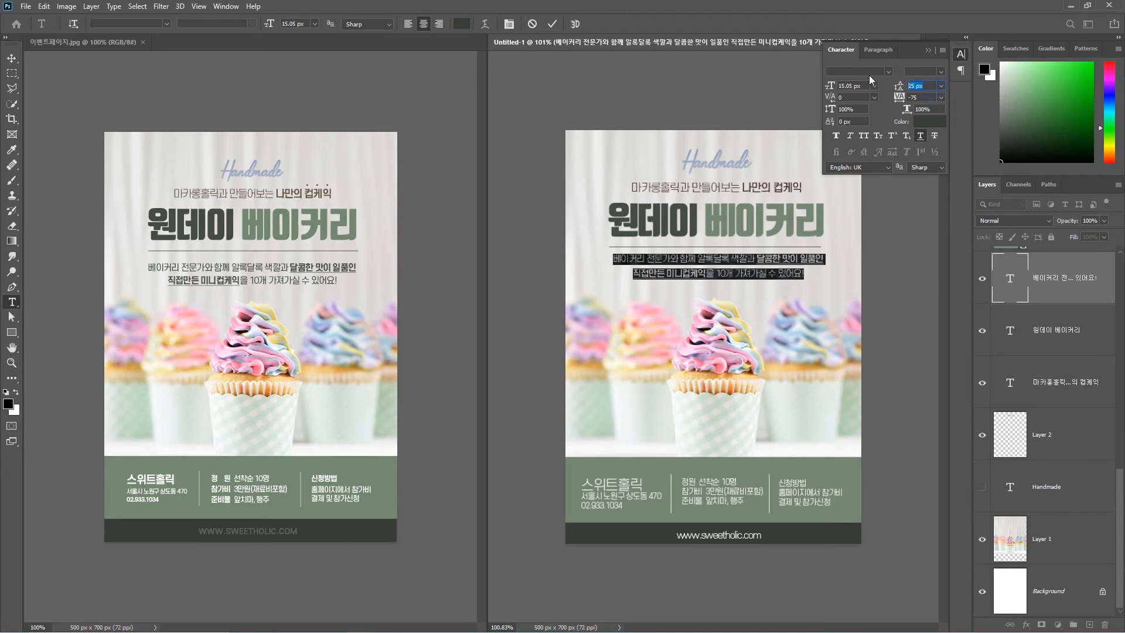
pyautogui.write('22')
pyautogui.press('Return')
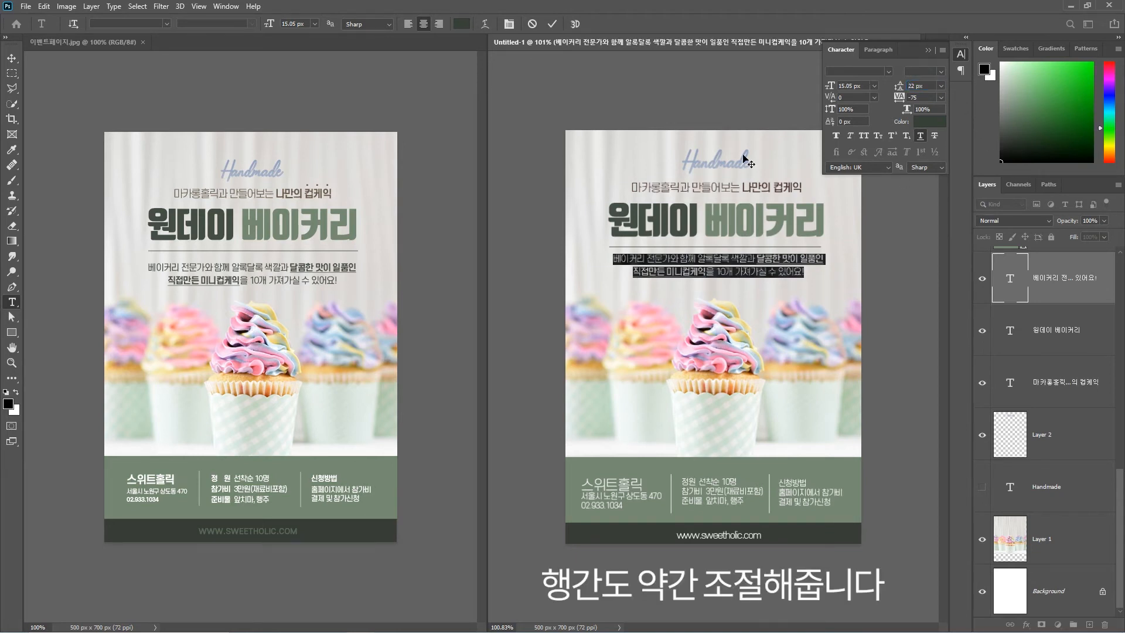
pyautogui.click(724, 269)
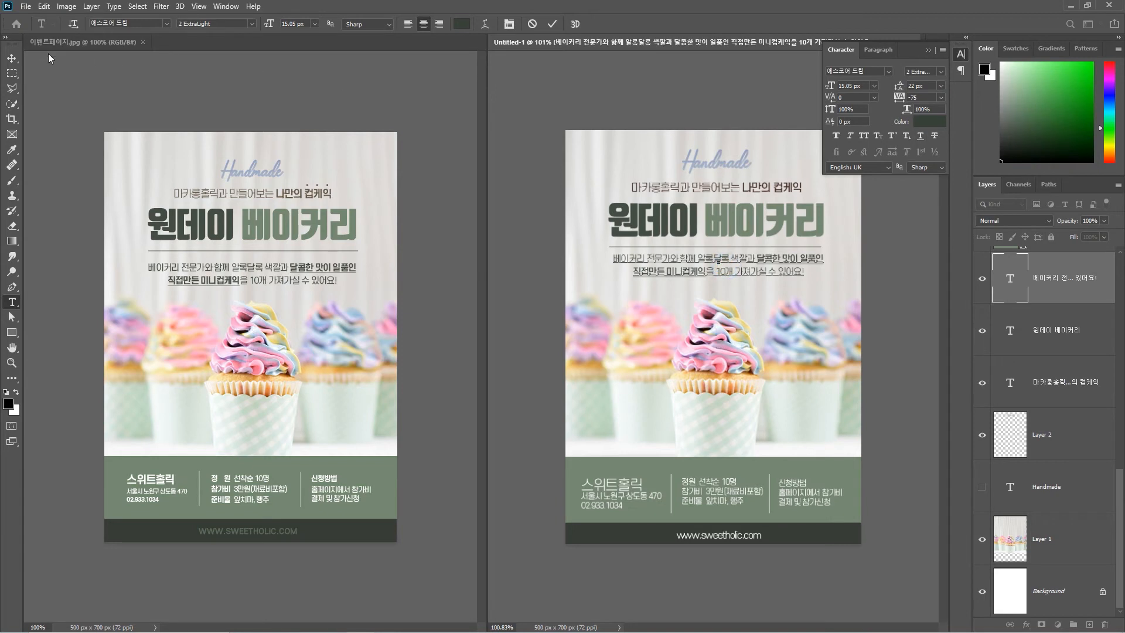
pyautogui.click(12, 58)
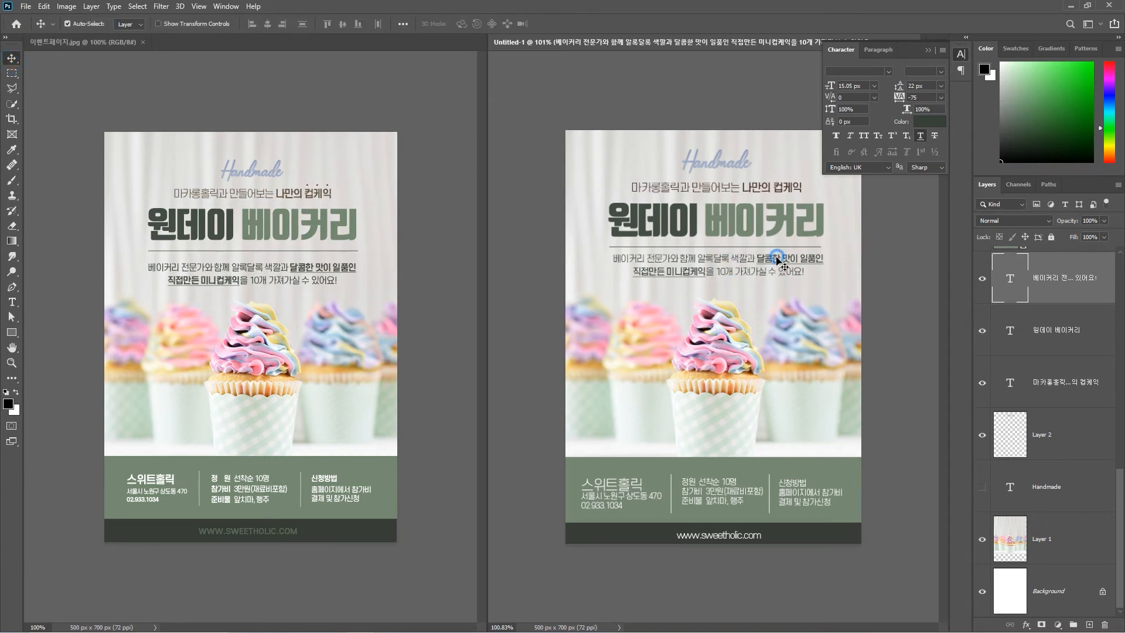
pyautogui.moveTo(779, 251); pyautogui.dragTo(778, 254)
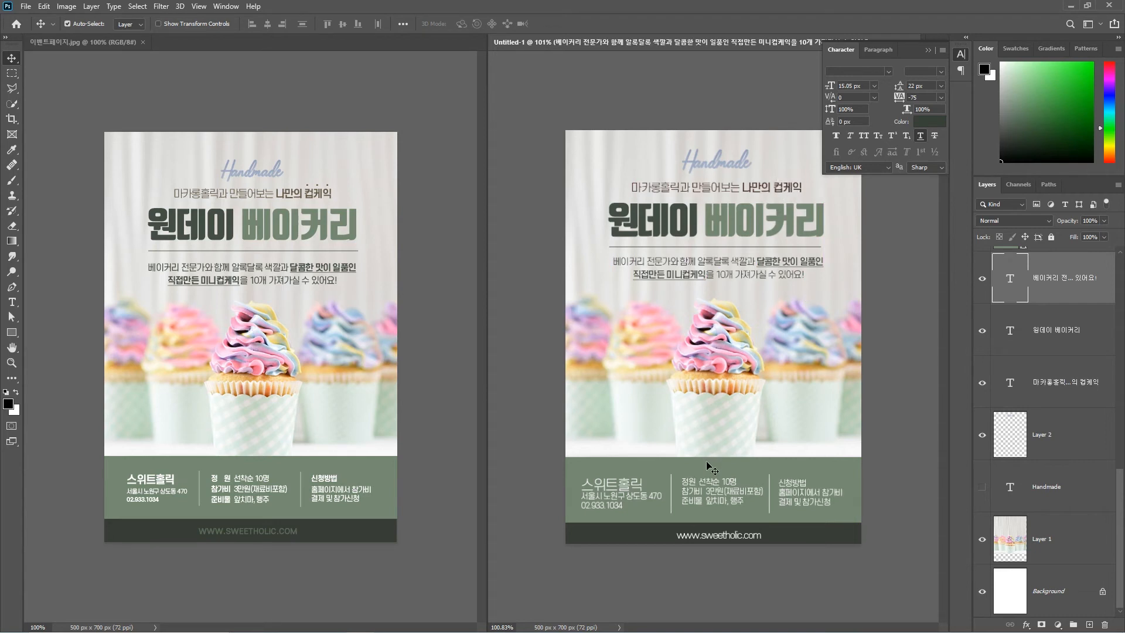
# Set only the 스위트홀릭 heading in the footer's address block to 5 Medium weight
pyautogui.click(610, 489)
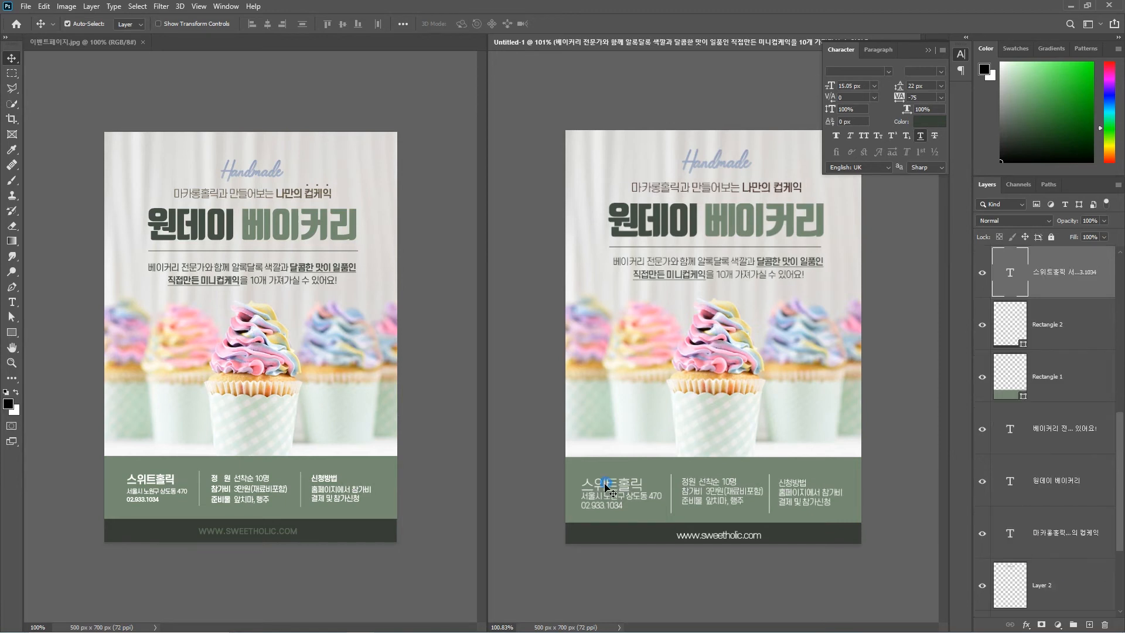
pyautogui.click(10, 302)
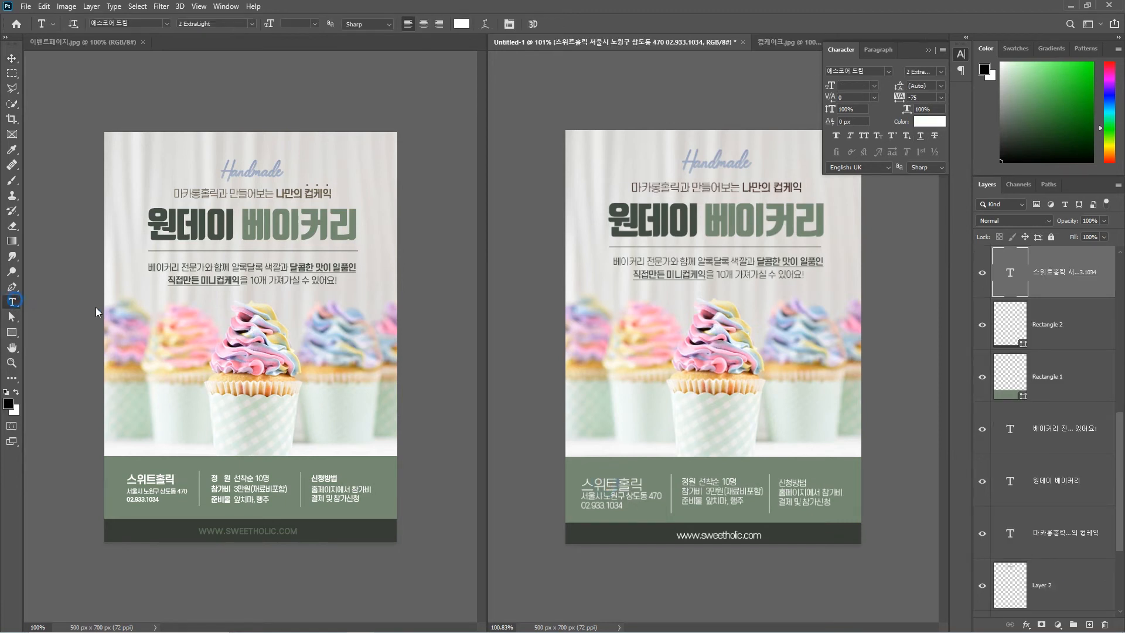
pyautogui.doubleClick(634, 480)
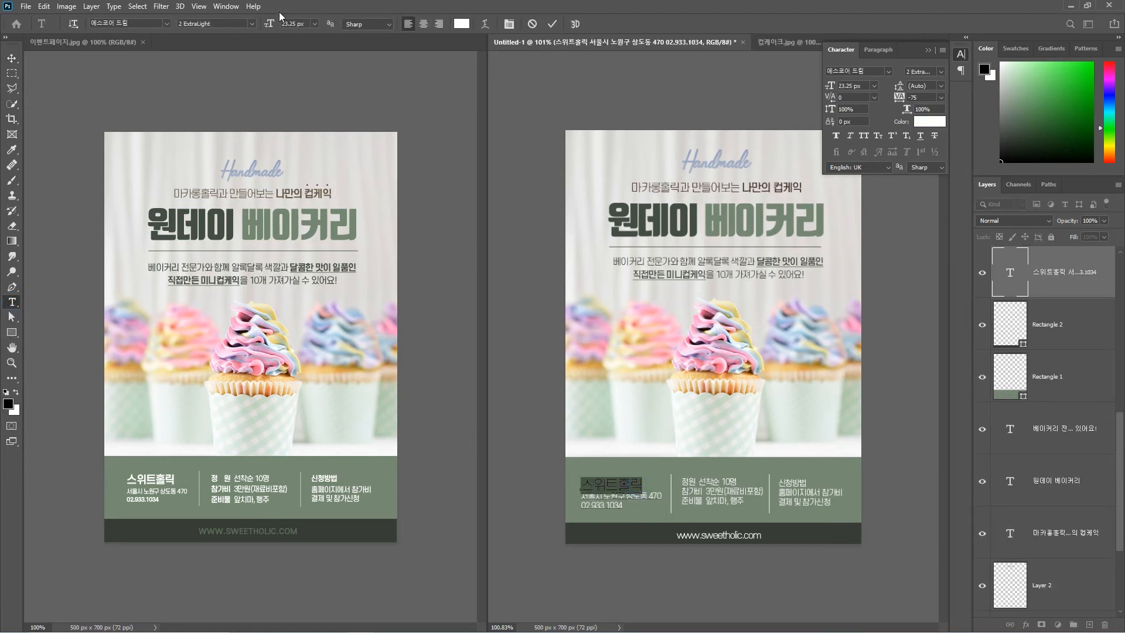
pyautogui.click(247, 22)
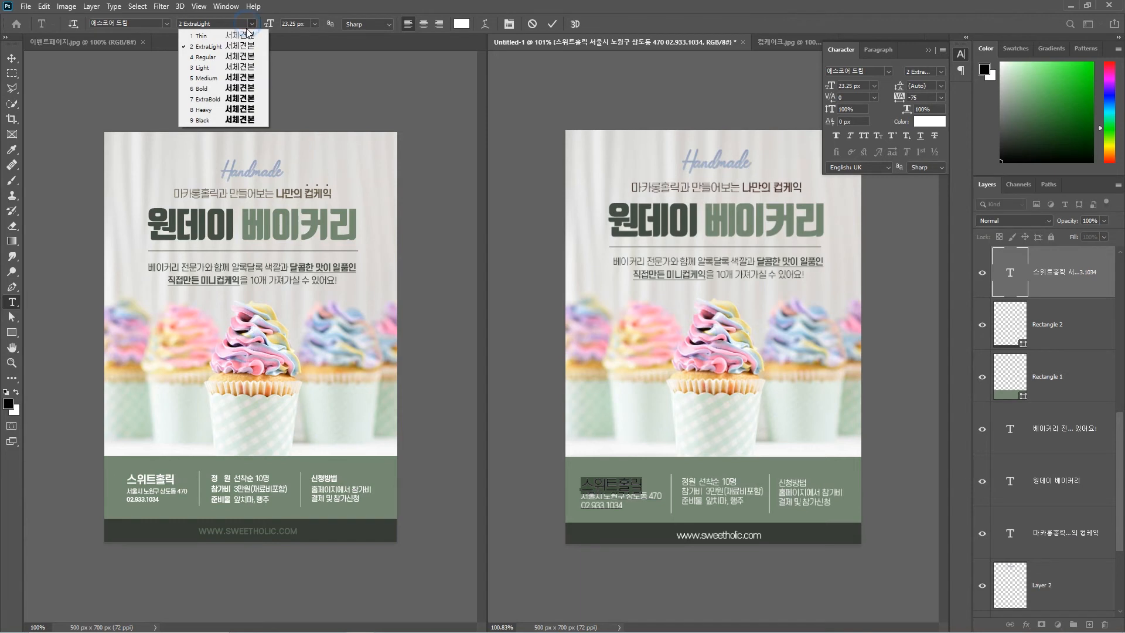
pyautogui.click(230, 79)
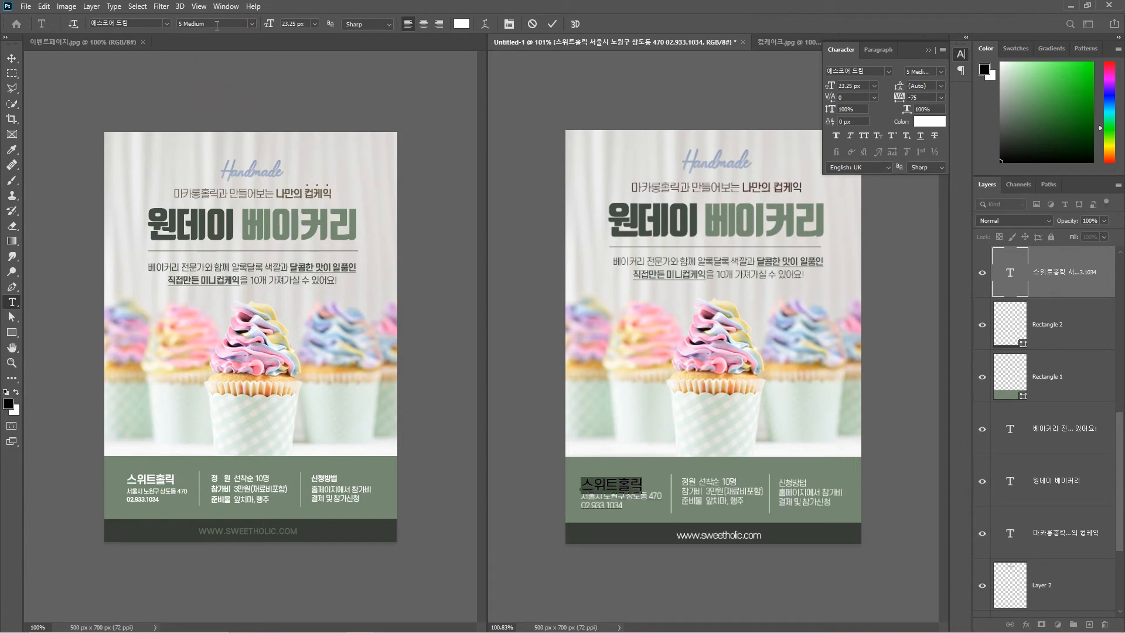
# Add 8.5 px of space after the 스위트홀릭 heading's paragraph and nudge the address block slightly up
pyautogui.click(626, 501)
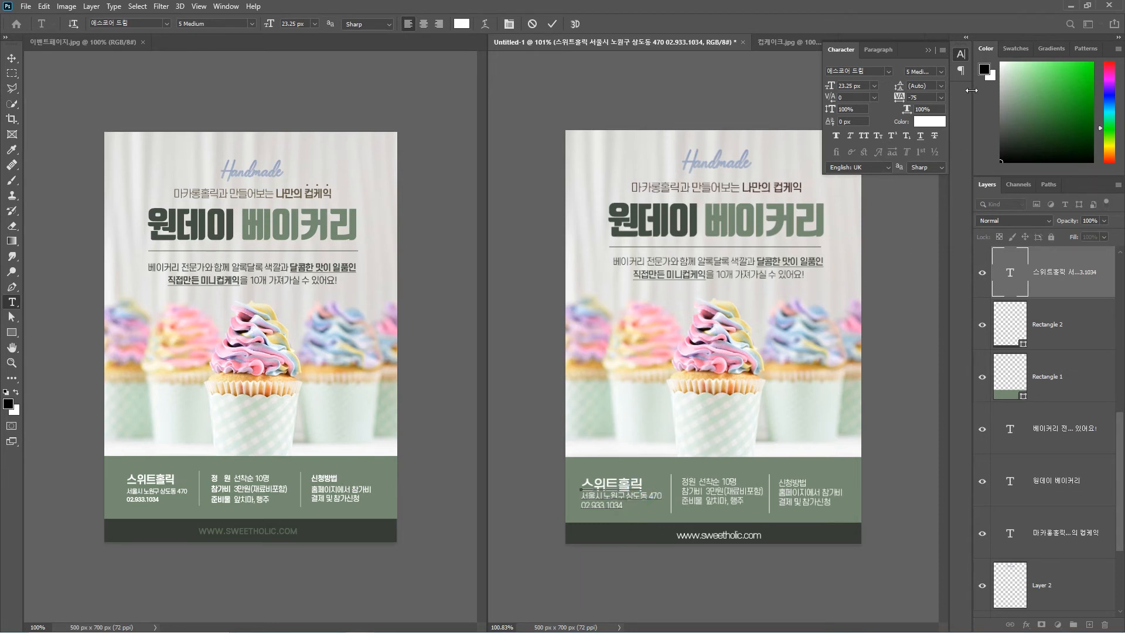
pyautogui.click(877, 50)
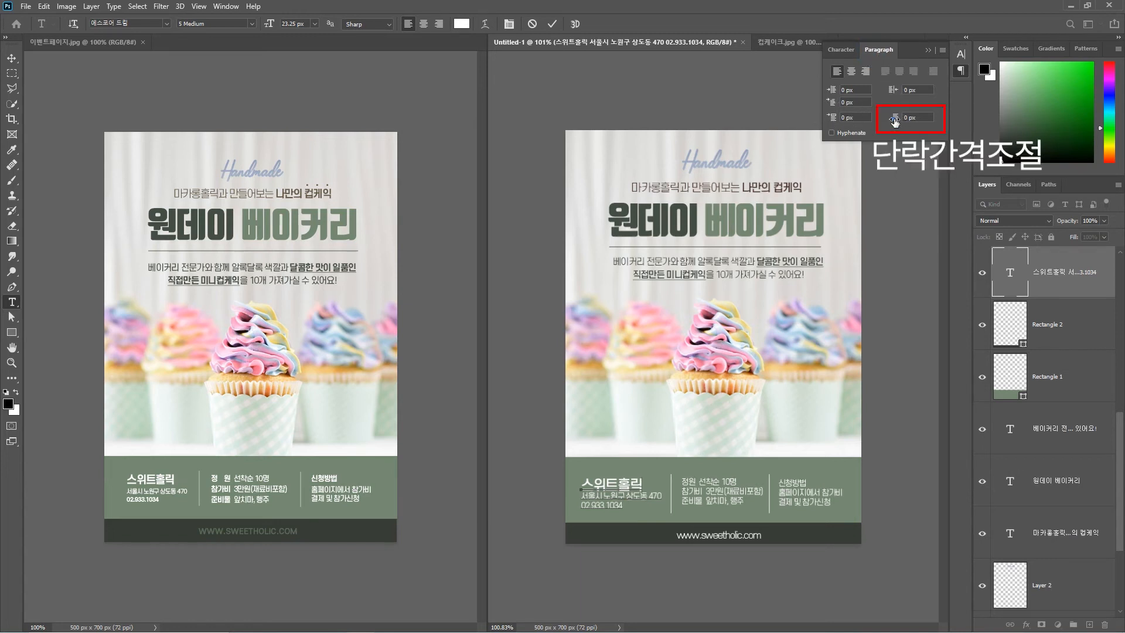
pyautogui.moveTo(895, 122); pyautogui.dragTo(913, 133)
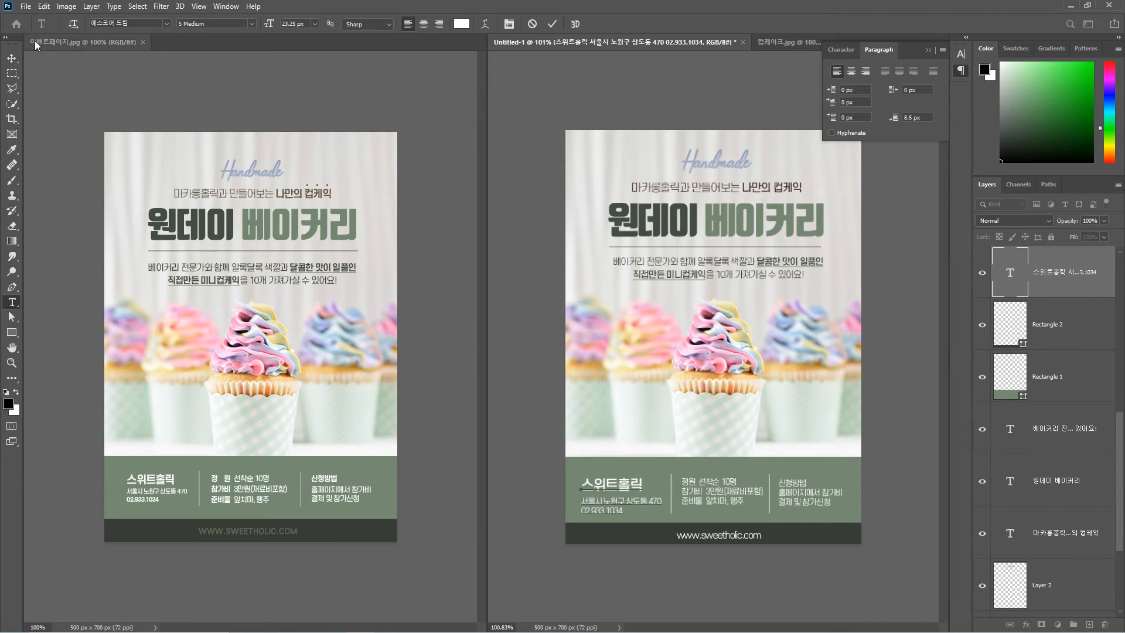
pyautogui.click(11, 58)
pyautogui.moveTo(605, 487); pyautogui.dragTo(606, 485)
# Nudge the footer's 정원 block slightly up and set its space after paragraph to 4 px
pyautogui.moveTo(726, 488); pyautogui.dragTo(725, 486)
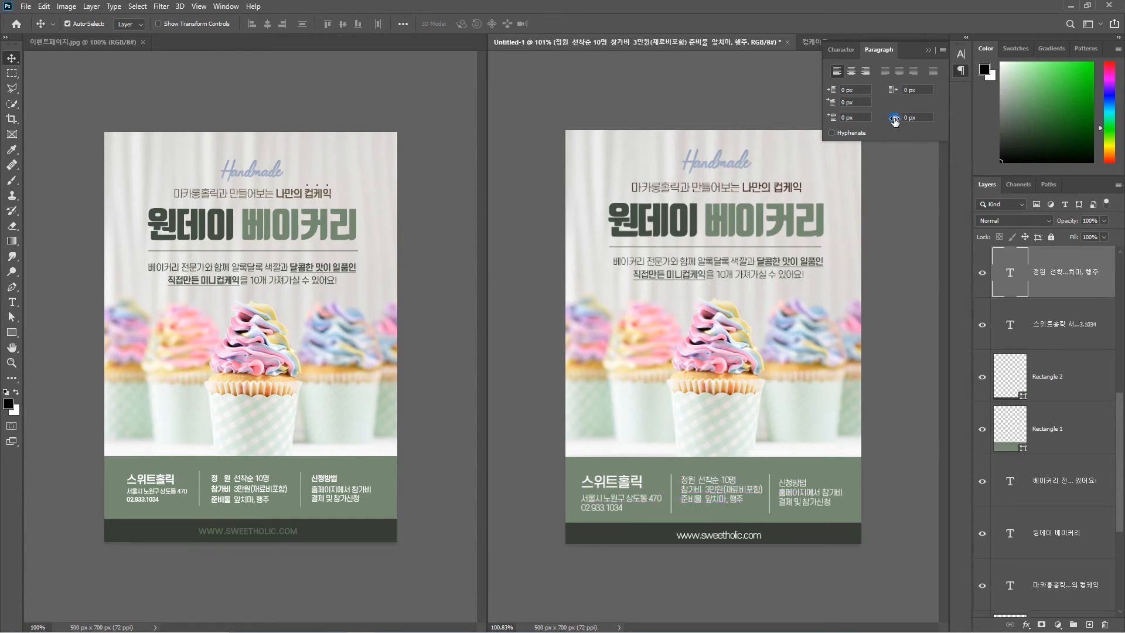
pyautogui.moveTo(895, 121); pyautogui.dragTo(897, 123)
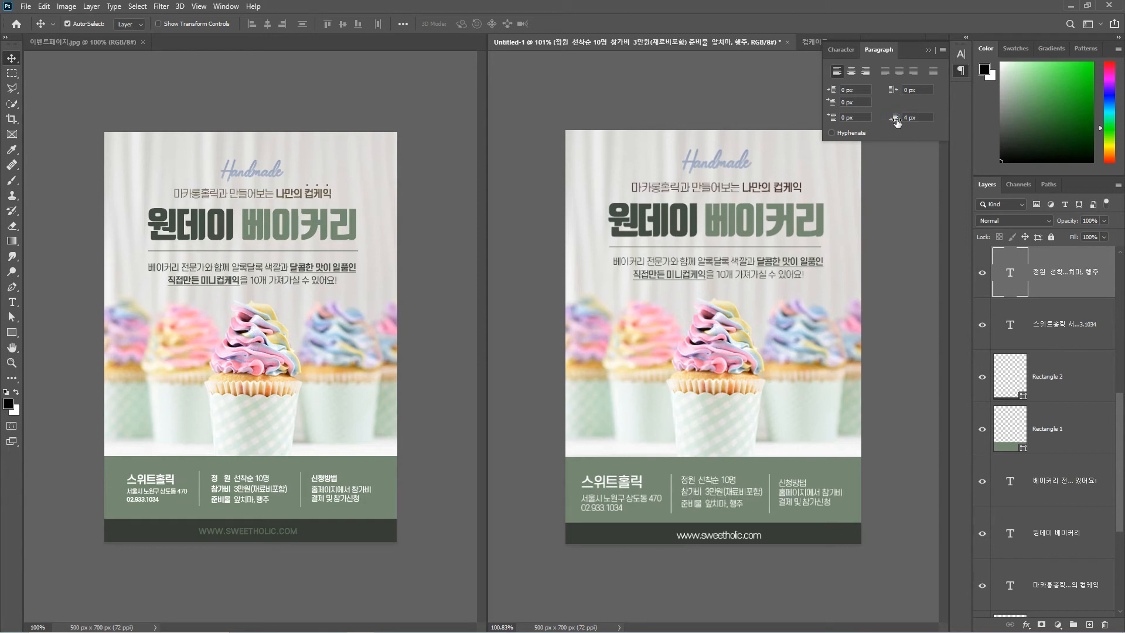
# Add 6 px of space after the 신청방법 line's paragraph and nudge that block slightly up and right
pyautogui.click(792, 487)
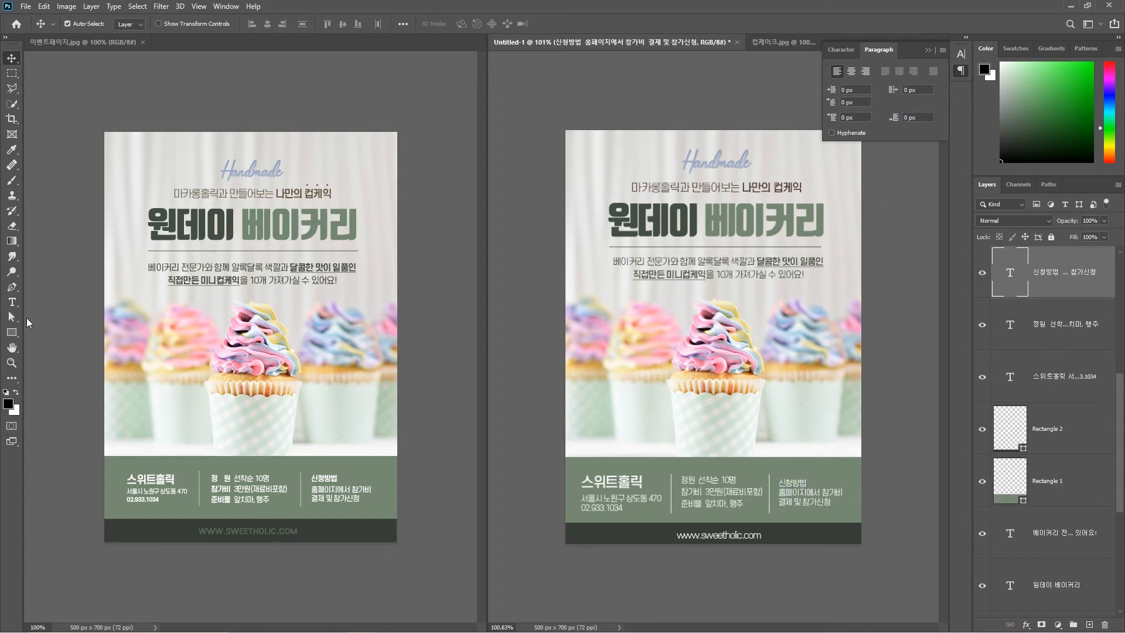
pyautogui.click(11, 303)
pyautogui.click(803, 485)
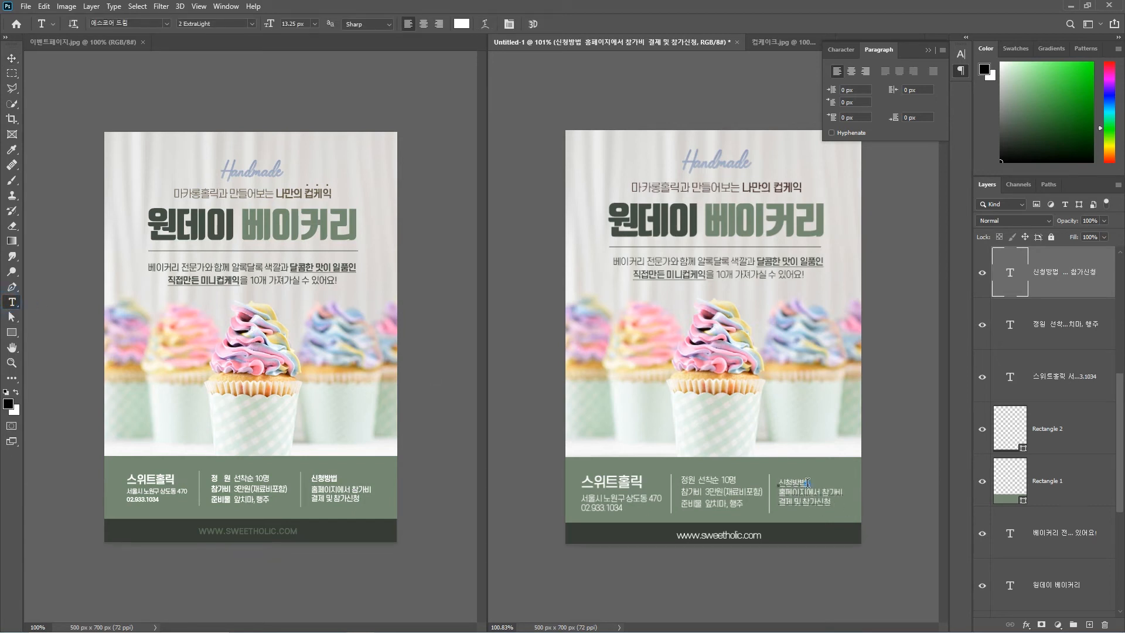
pyautogui.moveTo(899, 123); pyautogui.dragTo(900, 120)
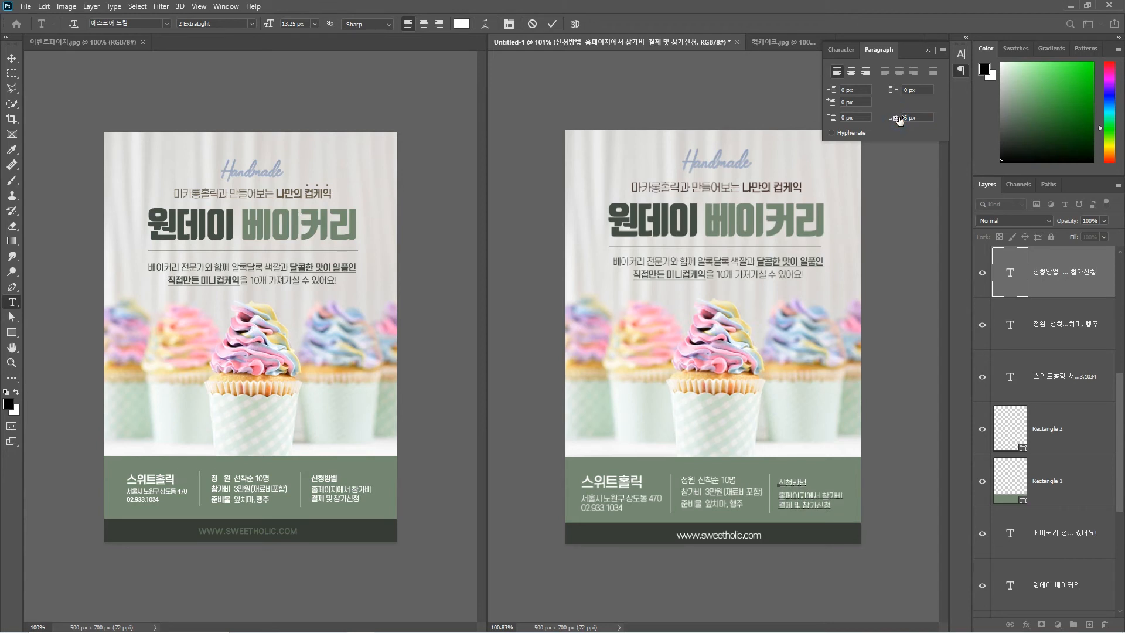
pyautogui.click(8, 58)
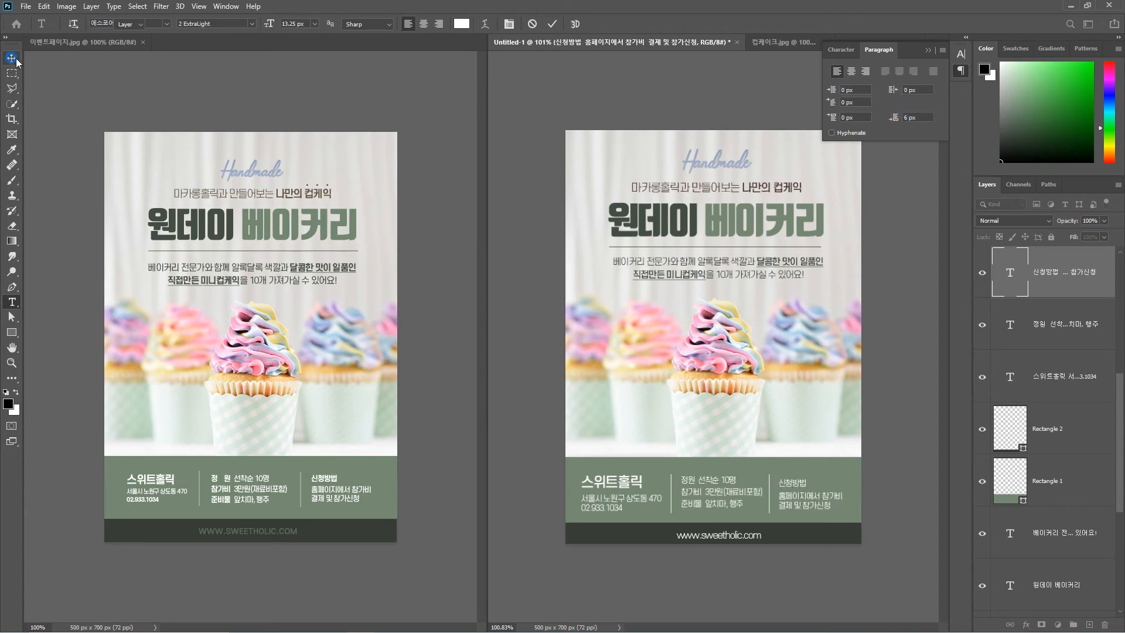
pyautogui.moveTo(799, 489); pyautogui.dragTo(803, 486)
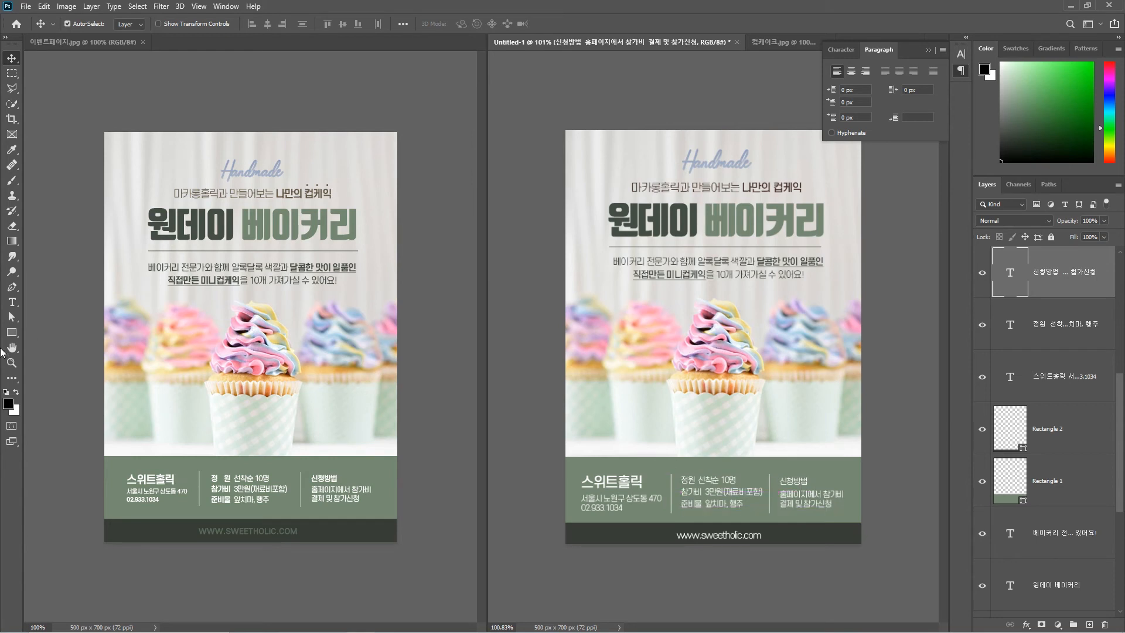
# Space out the two characters of the 정원 label and set the label to 5 Medium weight
pyautogui.click(12, 302)
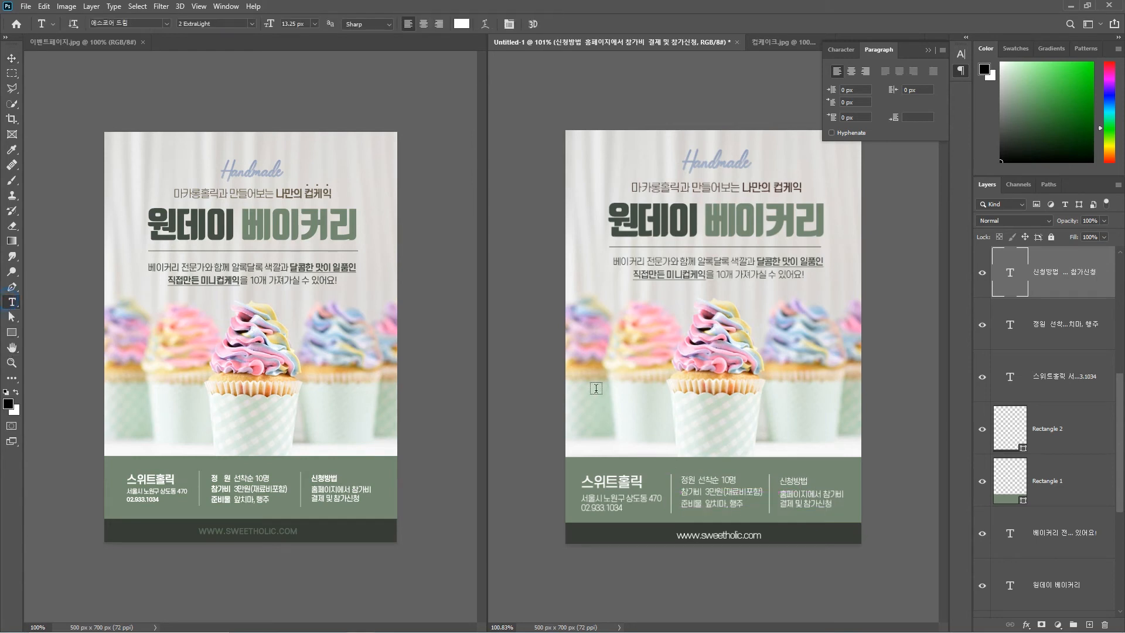
pyautogui.click(688, 480)
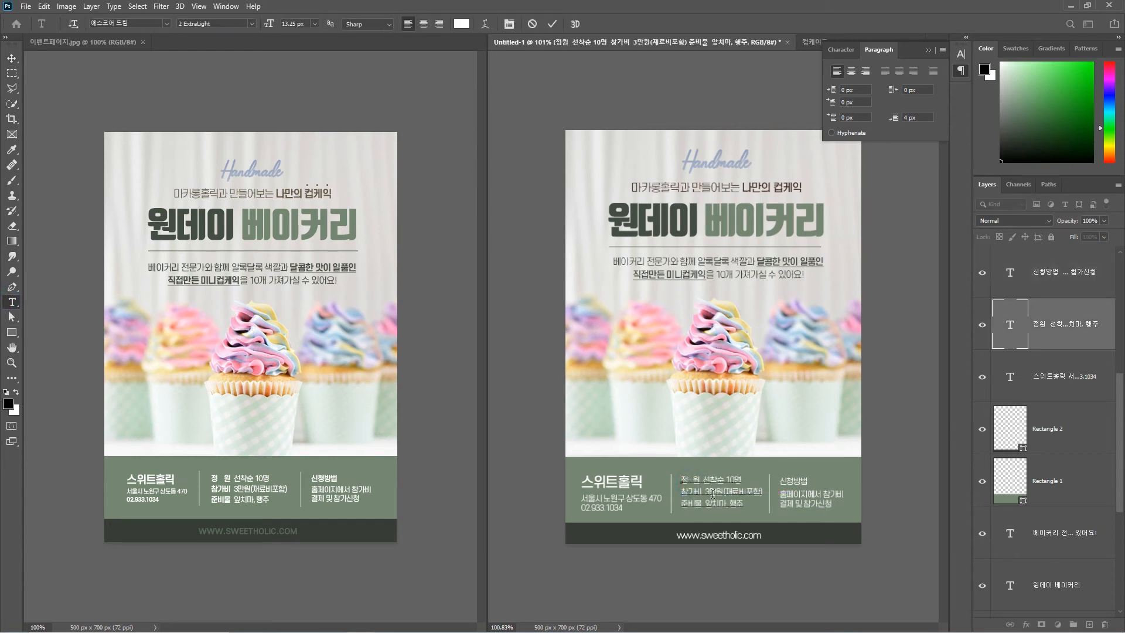
pyautogui.moveTo(702, 481); pyautogui.dragTo(679, 481)
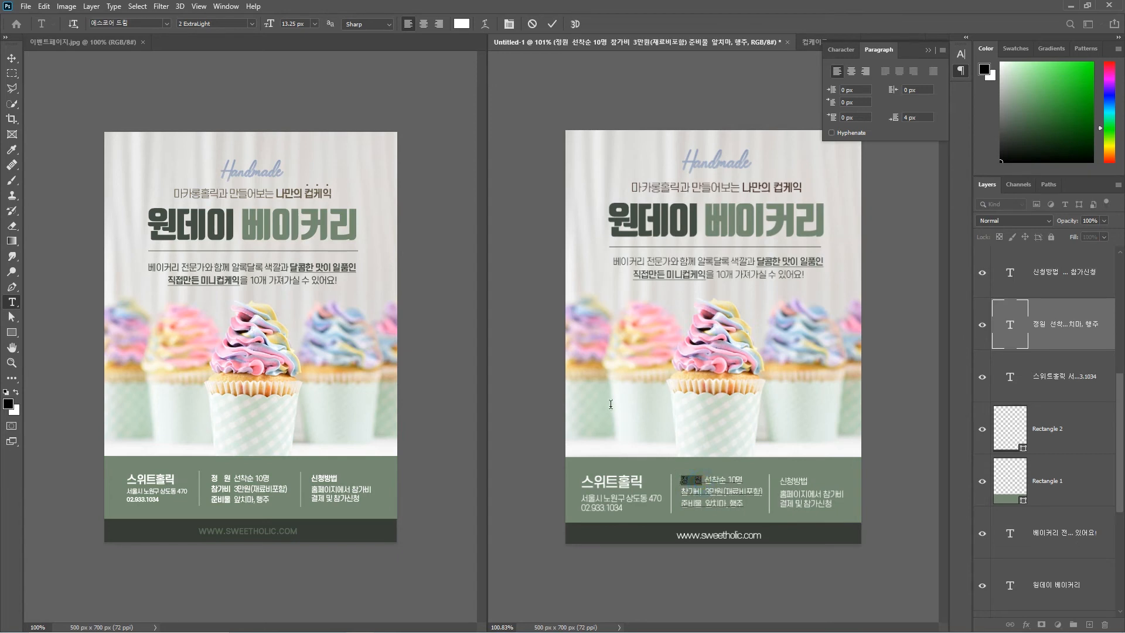
pyautogui.click(251, 24)
pyautogui.click(232, 81)
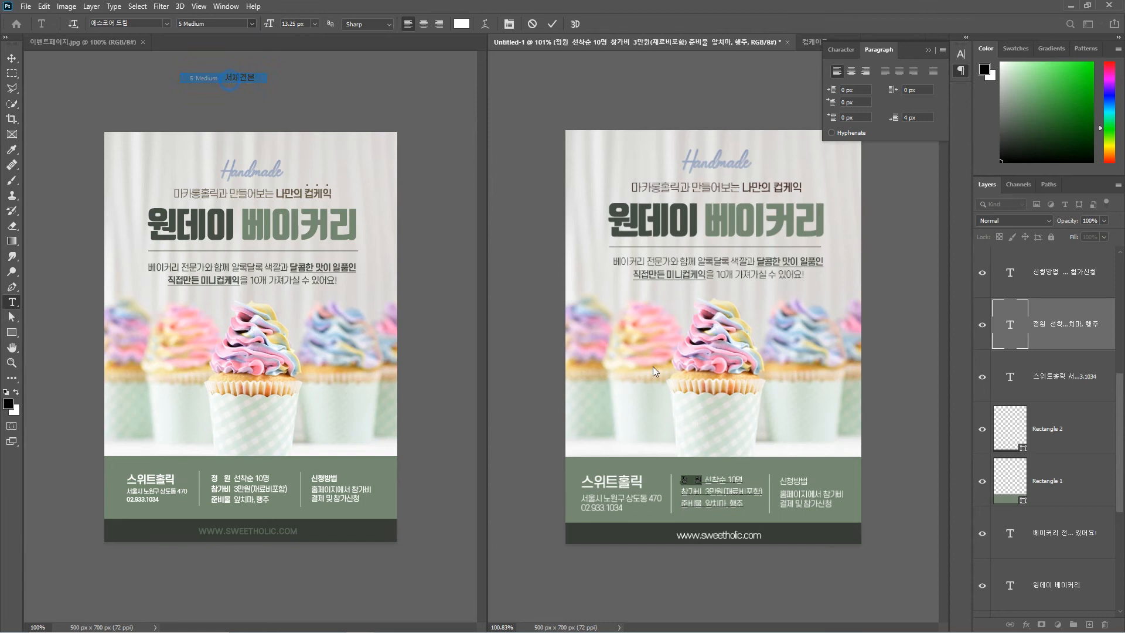
# Set the 참가비 label in the footer's middle block to 6 Bold weight
pyautogui.click(702, 491)
pyautogui.moveTo(695, 491); pyautogui.dragTo(674, 487)
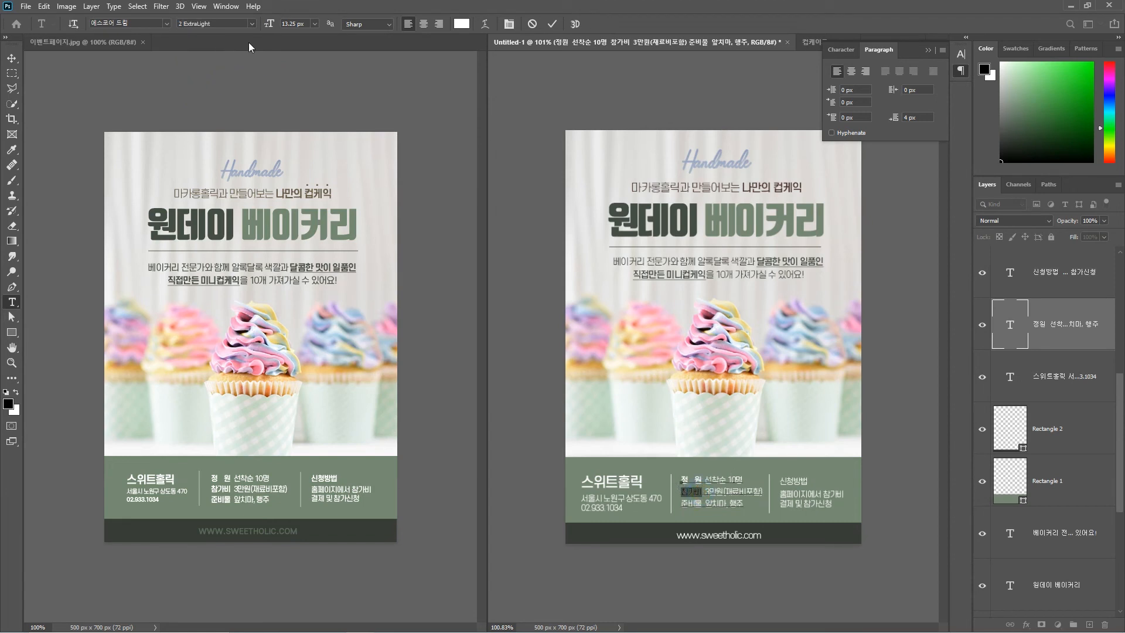
pyautogui.click(256, 23)
pyautogui.click(231, 99)
pyautogui.click(251, 24)
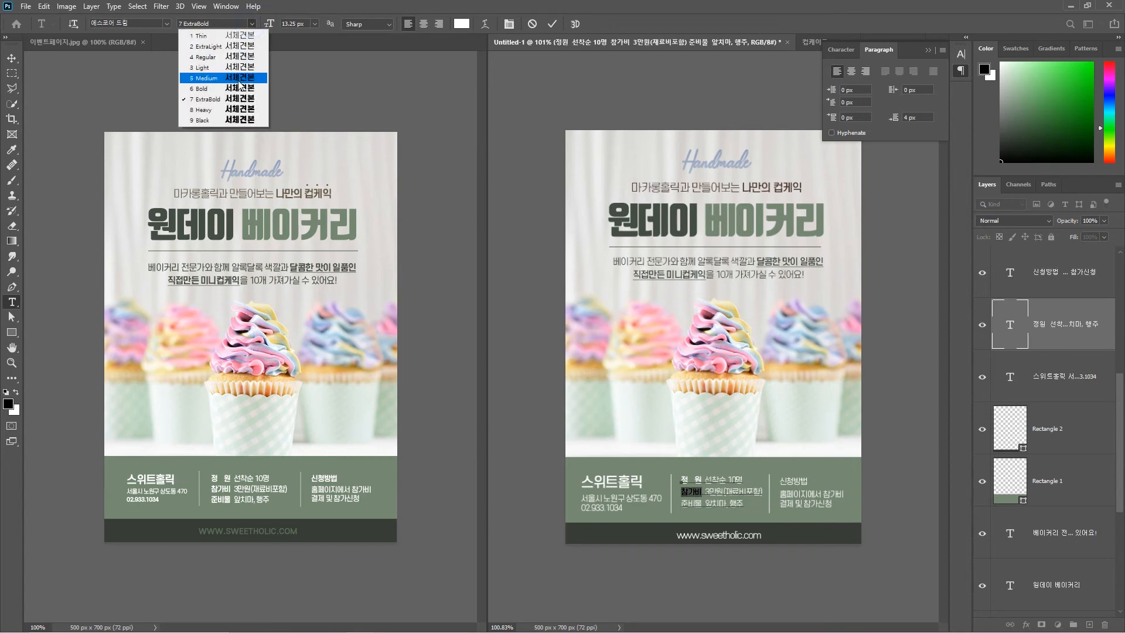
pyautogui.click(229, 89)
# Set the 준비물 label in the footer's middle block to 5 Medium weight
pyautogui.moveTo(702, 501); pyautogui.dragTo(680, 489)
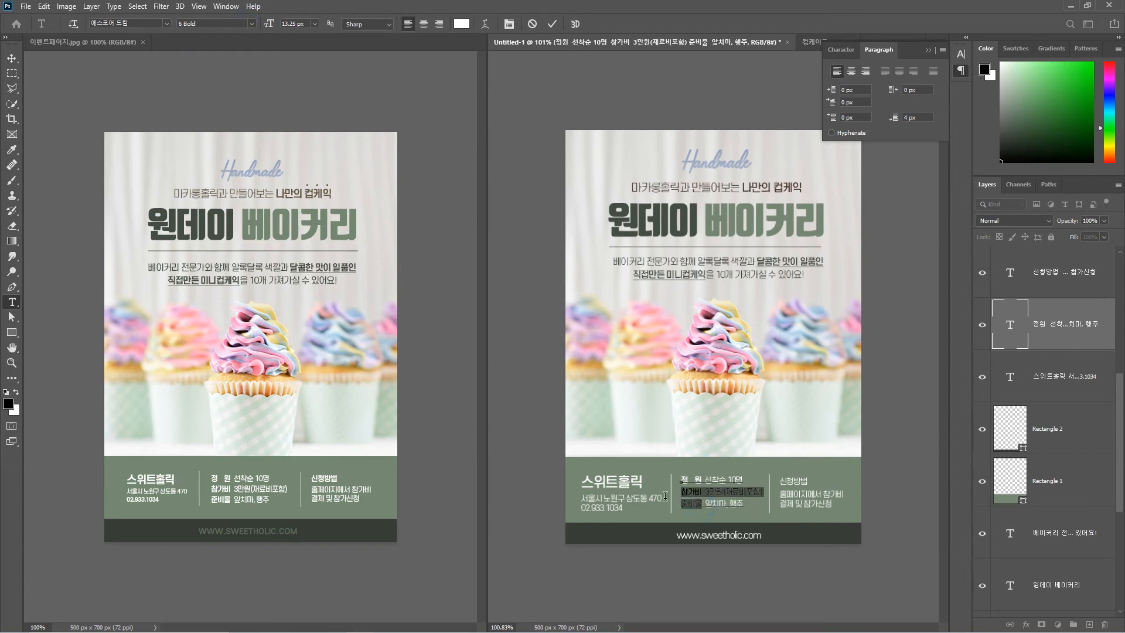
pyautogui.click(700, 503)
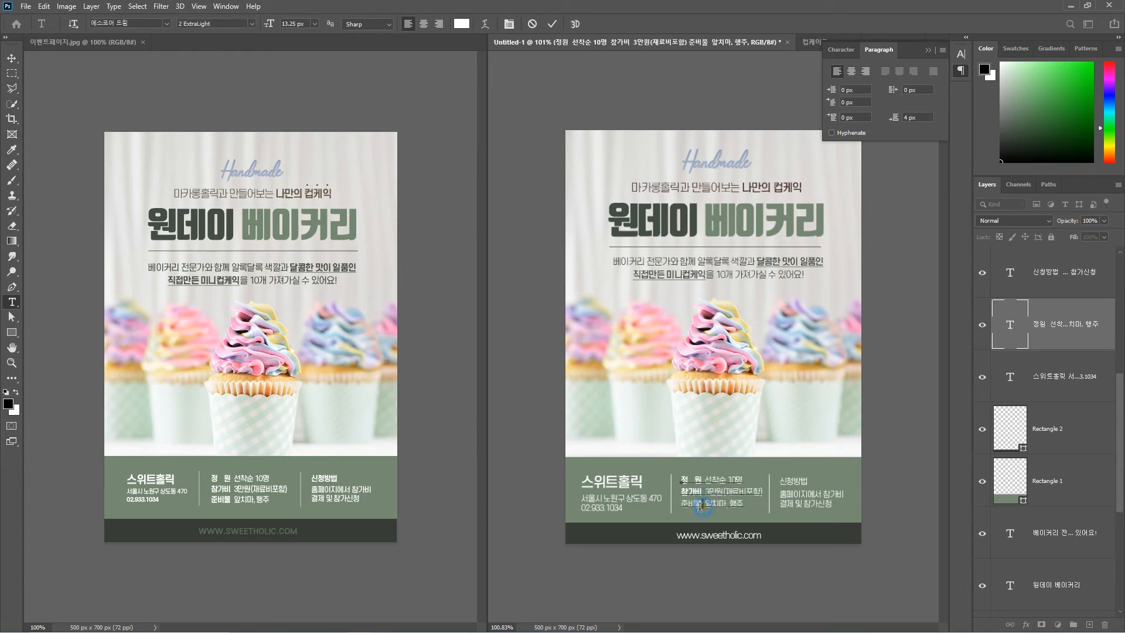
pyautogui.moveTo(700, 504); pyautogui.dragTo(681, 503)
pyautogui.click(252, 25)
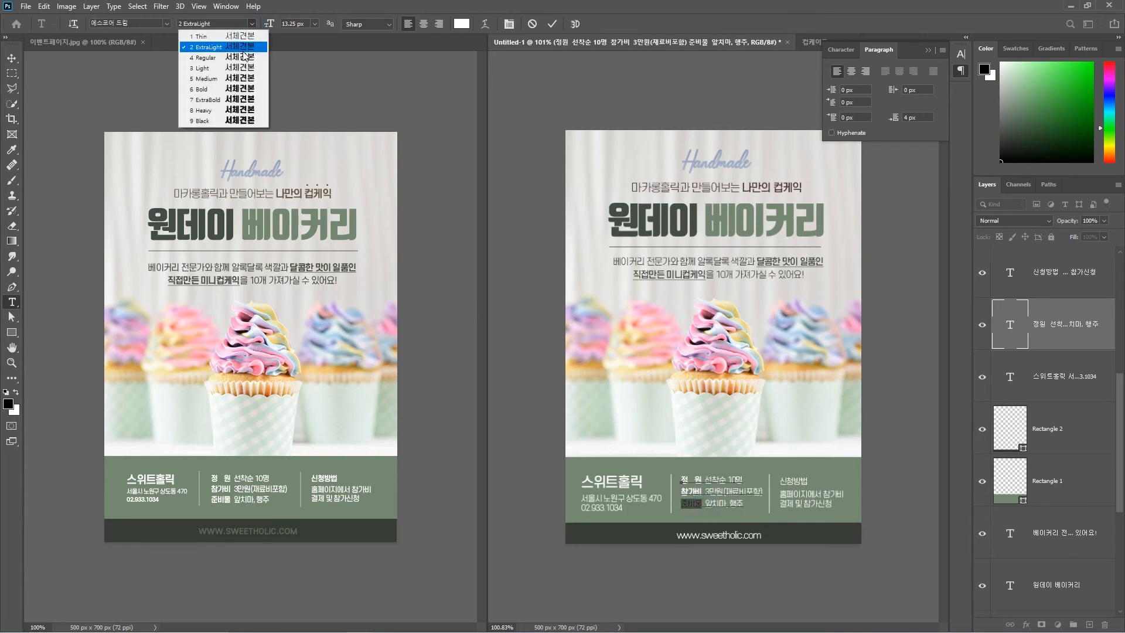
pyautogui.click(232, 78)
pyautogui.click(703, 492)
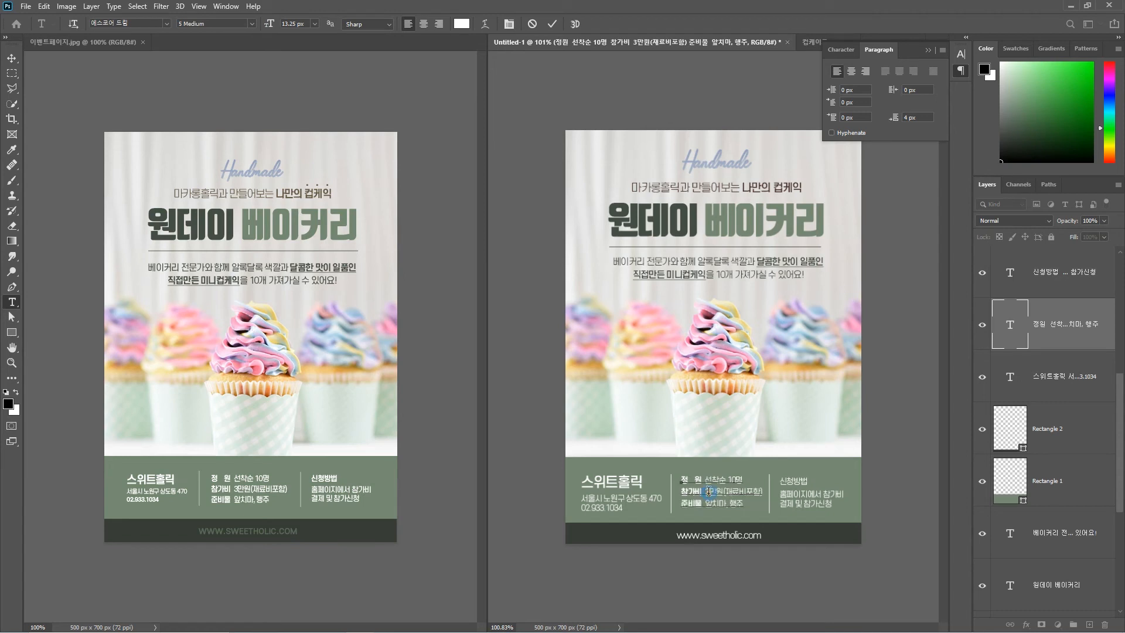
pyautogui.click(551, 24)
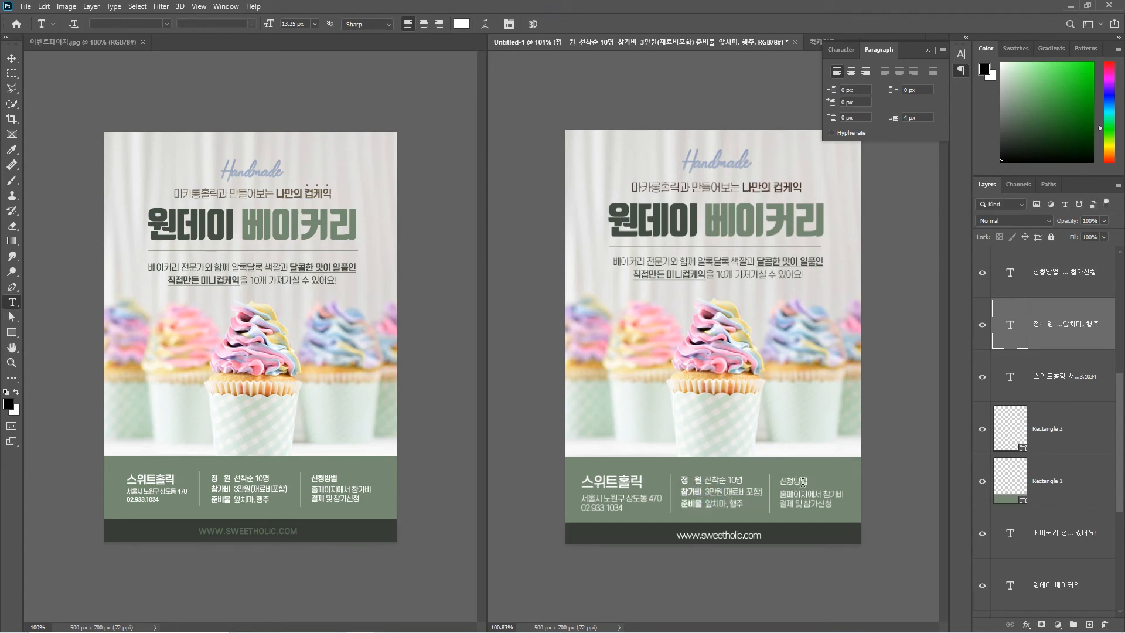
# Set the 신청방법 heading of the footer's third block to 5 Medium weight
pyautogui.moveTo(809, 481); pyautogui.dragTo(776, 481)
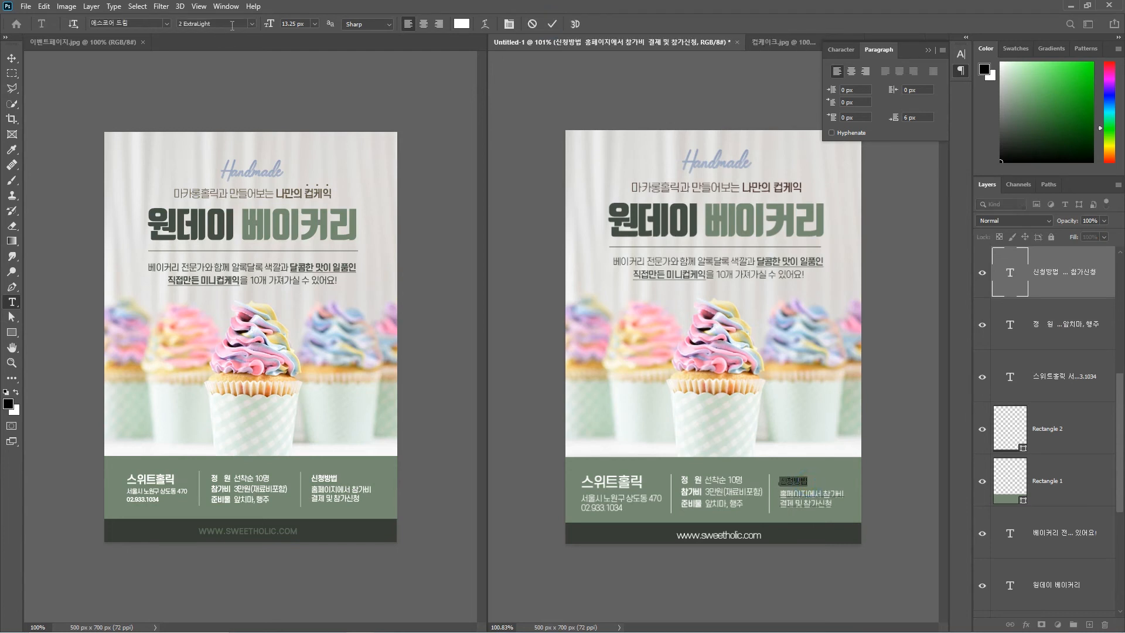
pyautogui.click(253, 27)
pyautogui.click(190, 78)
pyautogui.click(552, 24)
# Change the 참가비 label's weight to 5 Medium and commit the footer's middle text block
pyautogui.click(697, 494)
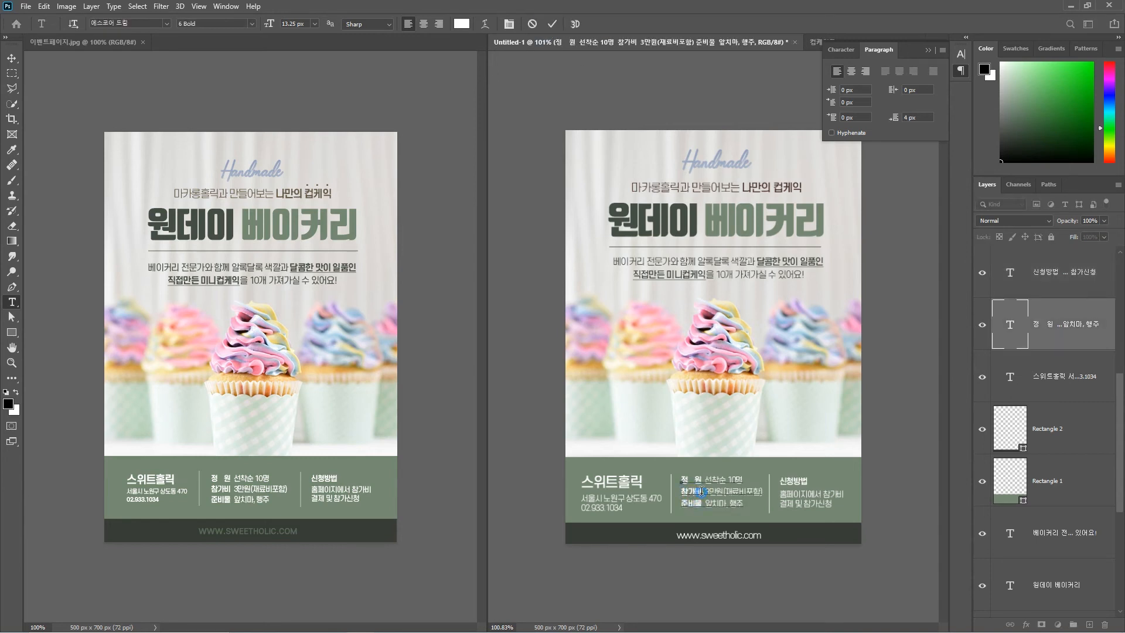
pyautogui.moveTo(701, 491); pyautogui.dragTo(673, 491)
pyautogui.click(252, 24)
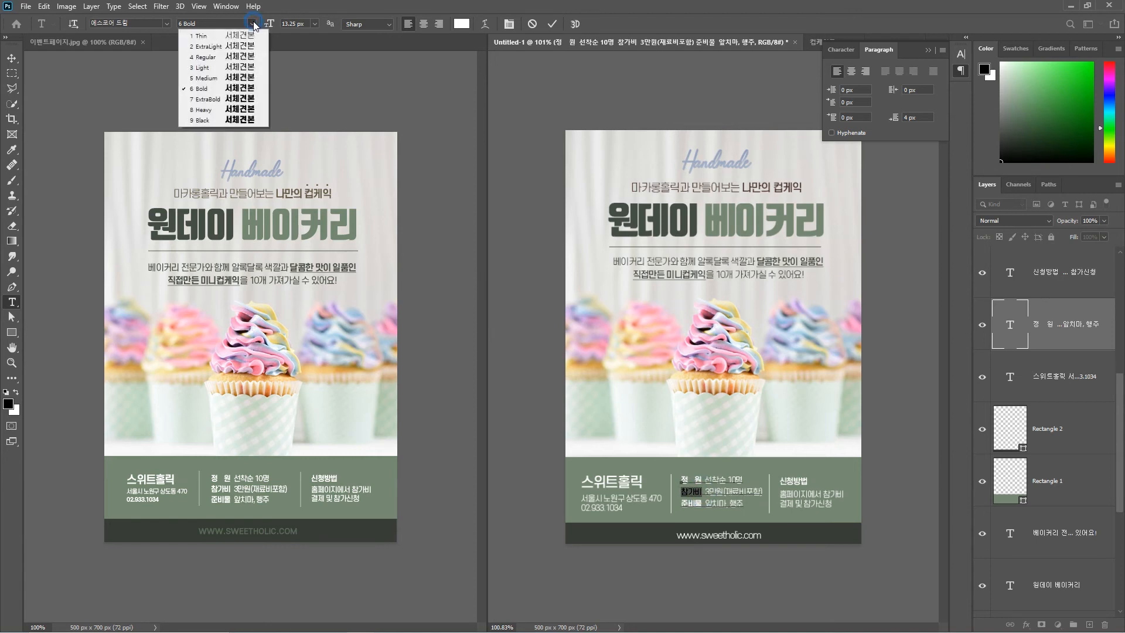
pyautogui.click(210, 78)
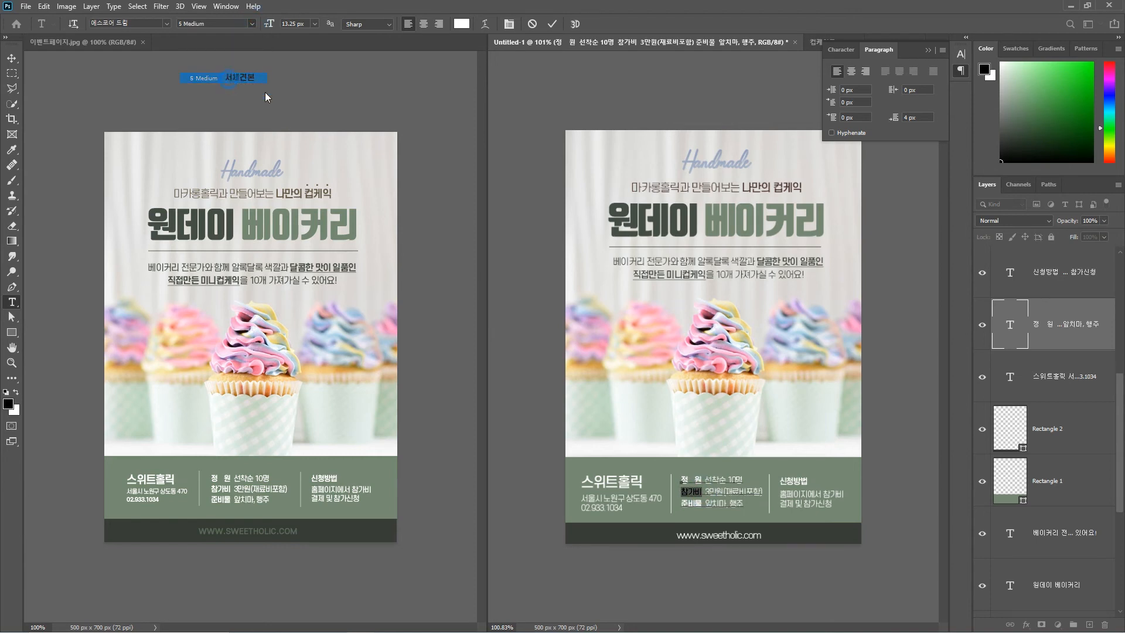
pyautogui.click(698, 504)
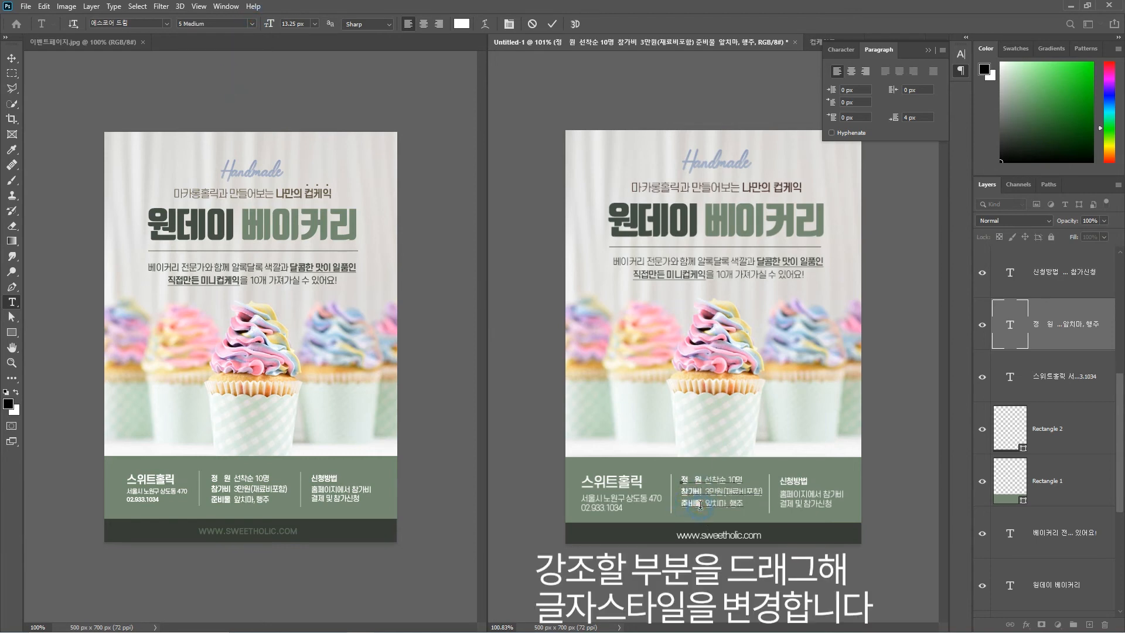
pyautogui.moveTo(701, 505); pyautogui.dragTo(680, 503)
pyautogui.click(692, 501)
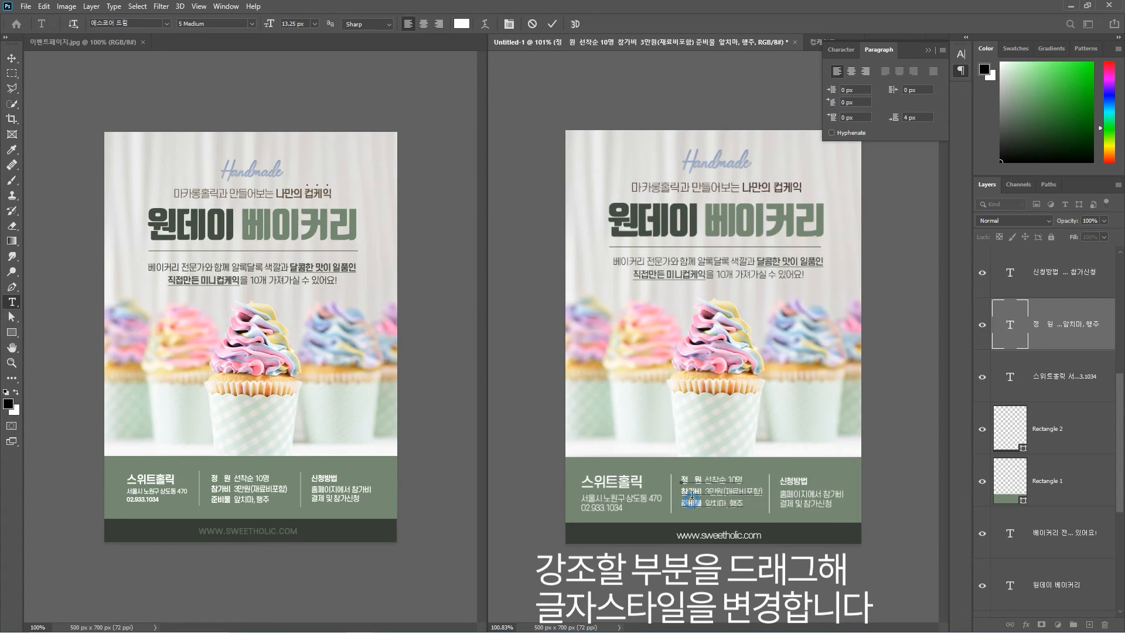
pyautogui.click(552, 25)
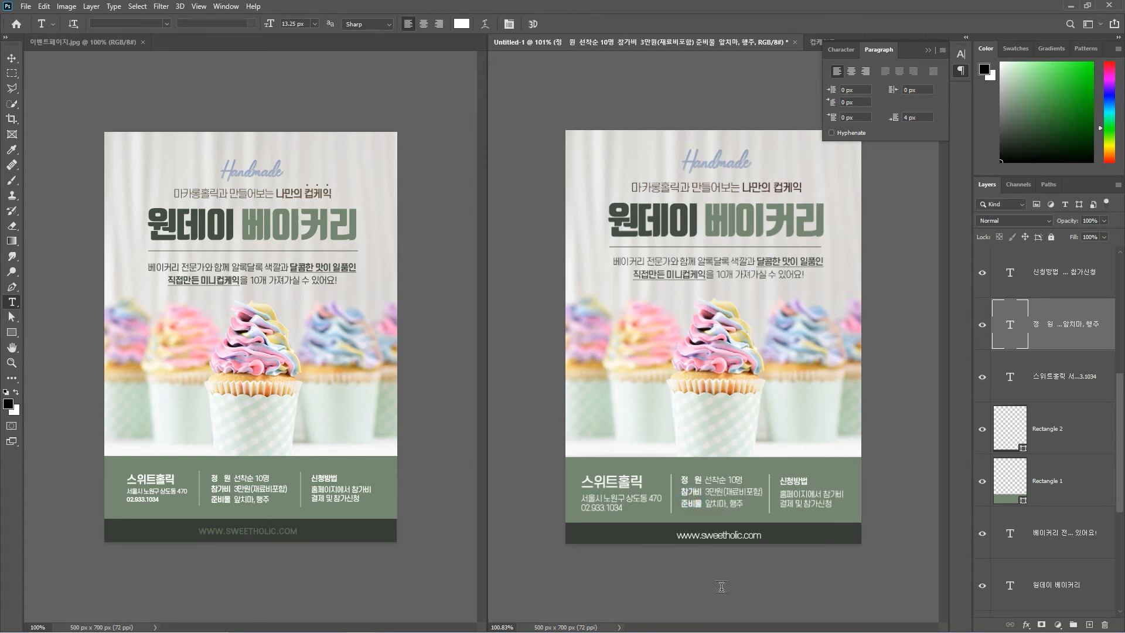
pyautogui.click(741, 535)
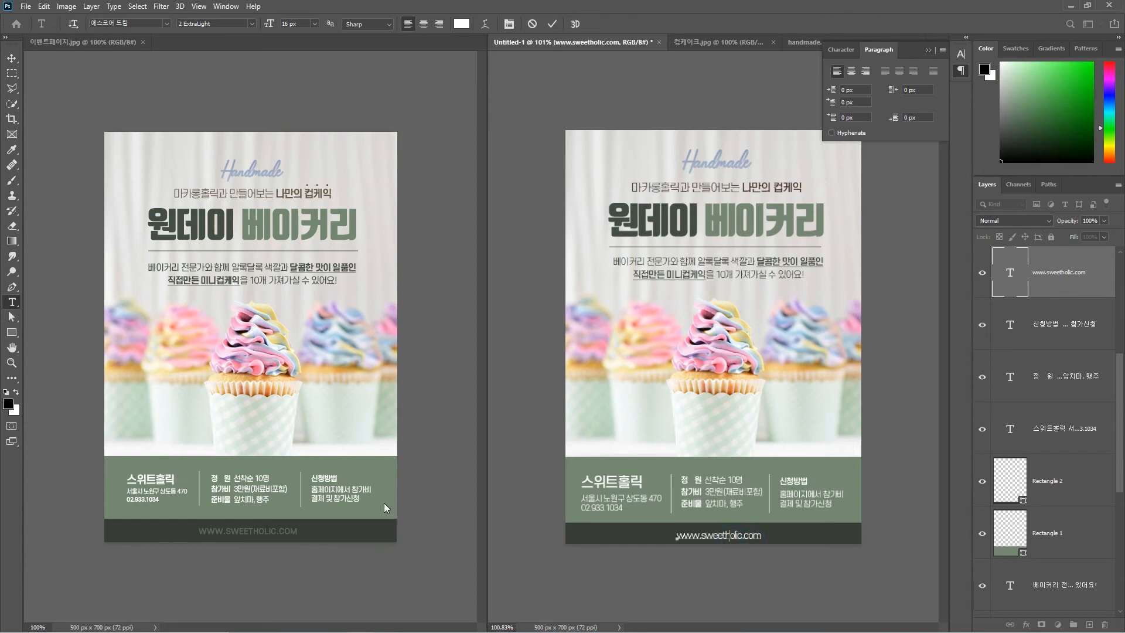
pyautogui.moveTo(740, 536); pyautogui.dragTo(736, 537)
pyautogui.doubleClick(1007, 275)
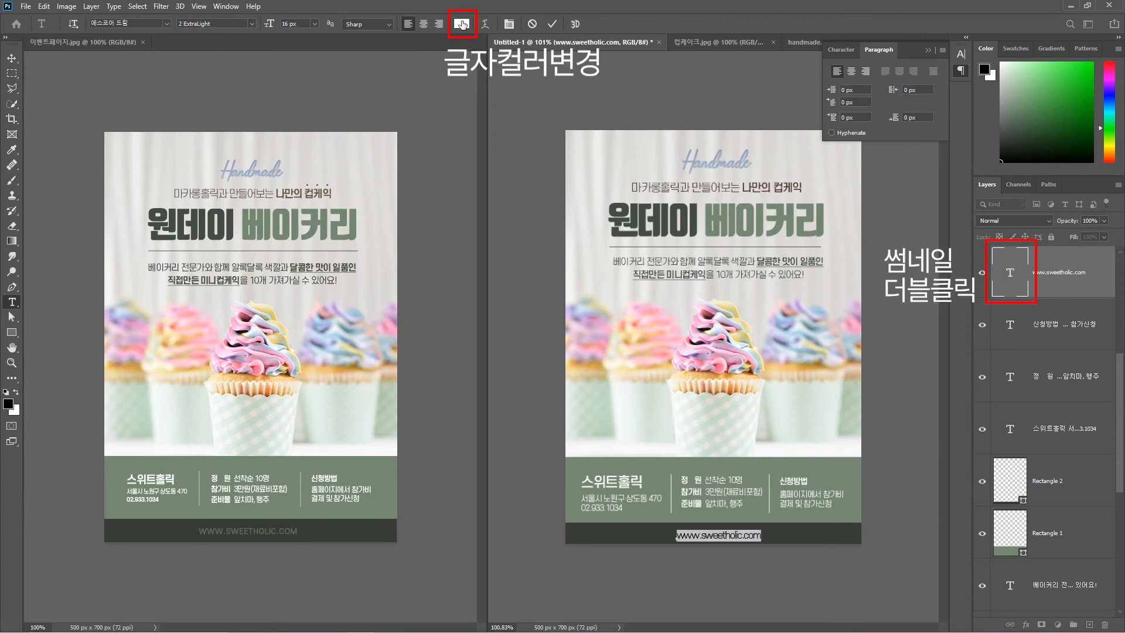
pyautogui.click(463, 24)
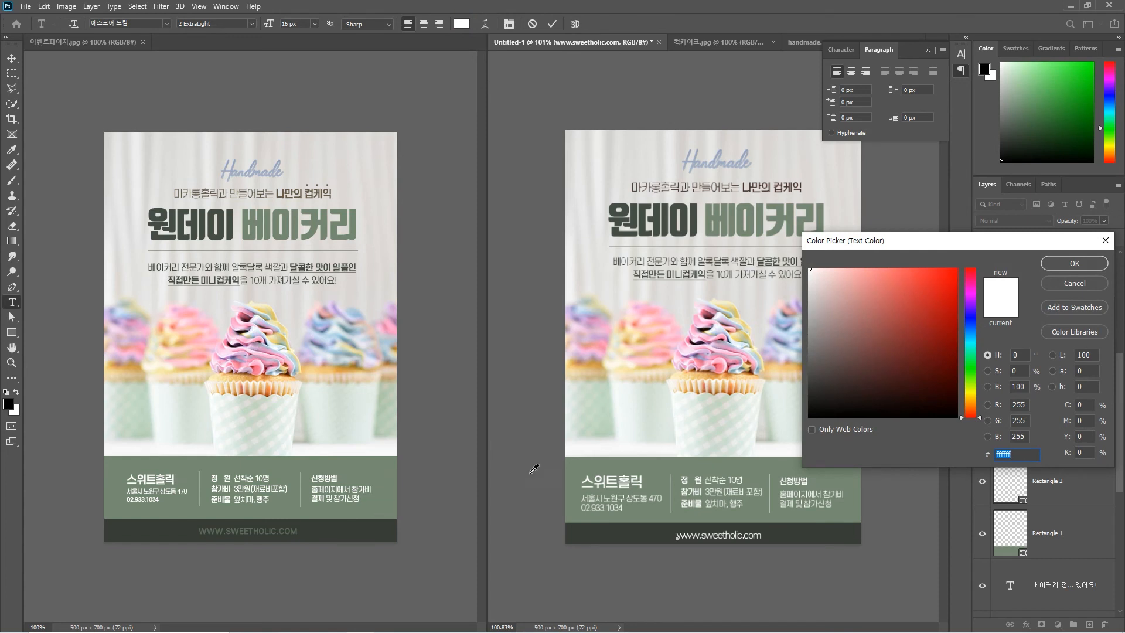
pyautogui.click(604, 458)
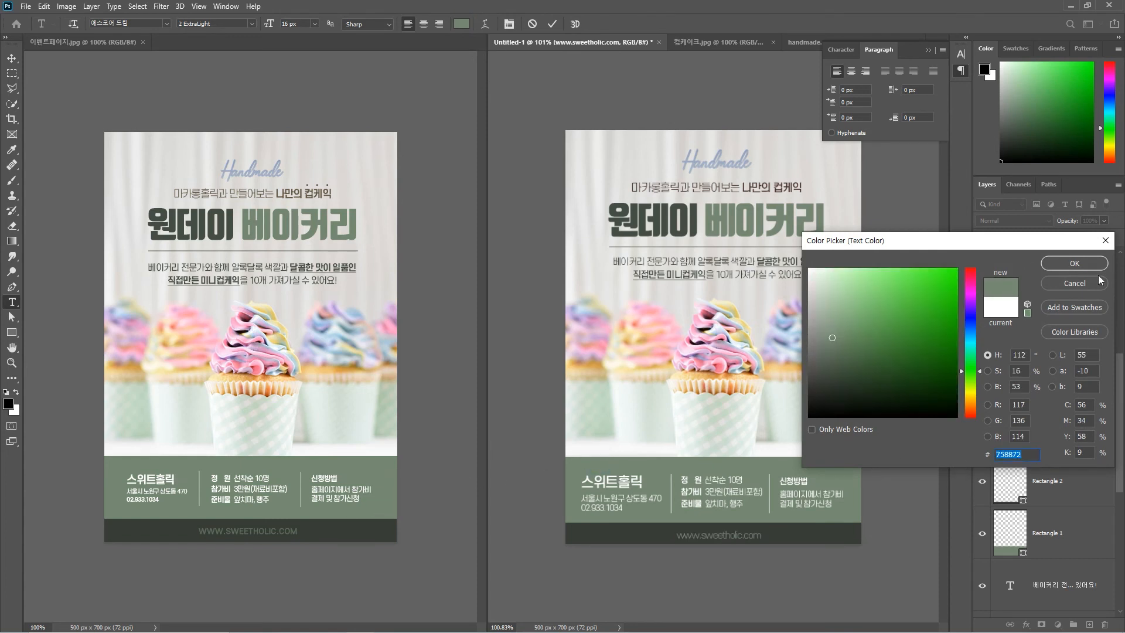
pyautogui.click(1074, 263)
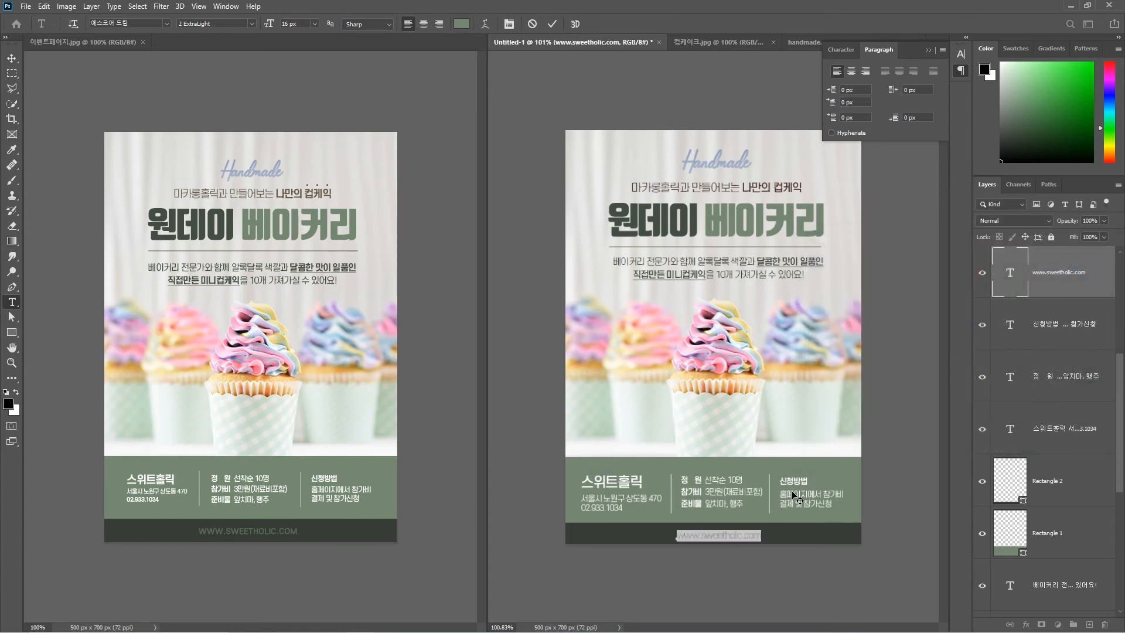
# Format the web address in all caps with tracking 0 and 5 Medium weight
pyautogui.click(844, 50)
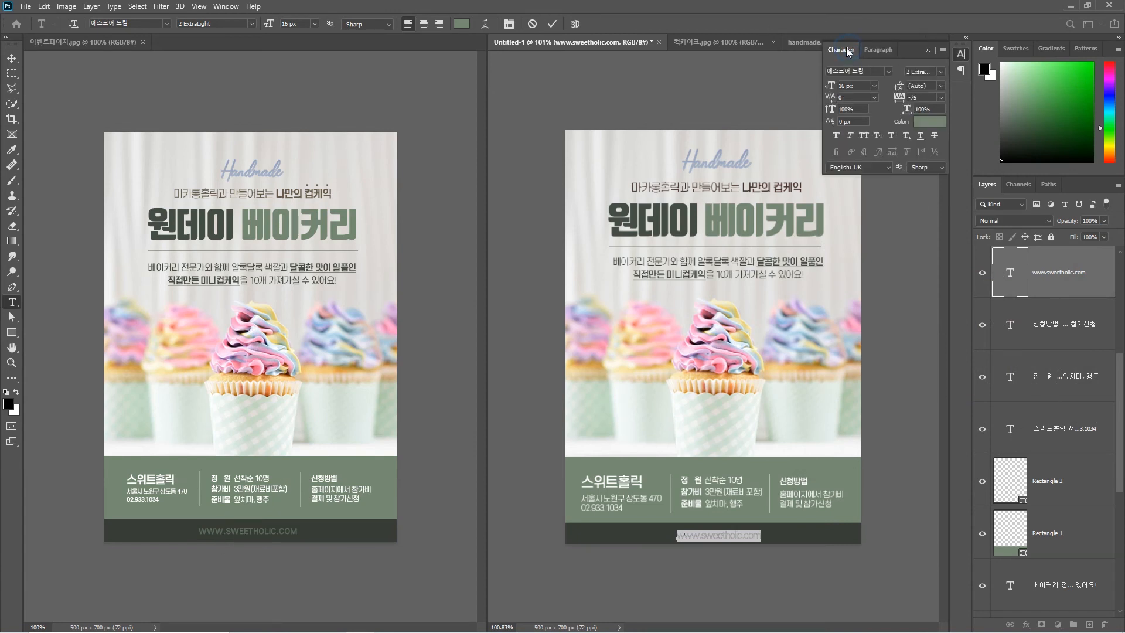
pyautogui.click(862, 135)
pyautogui.click(939, 98)
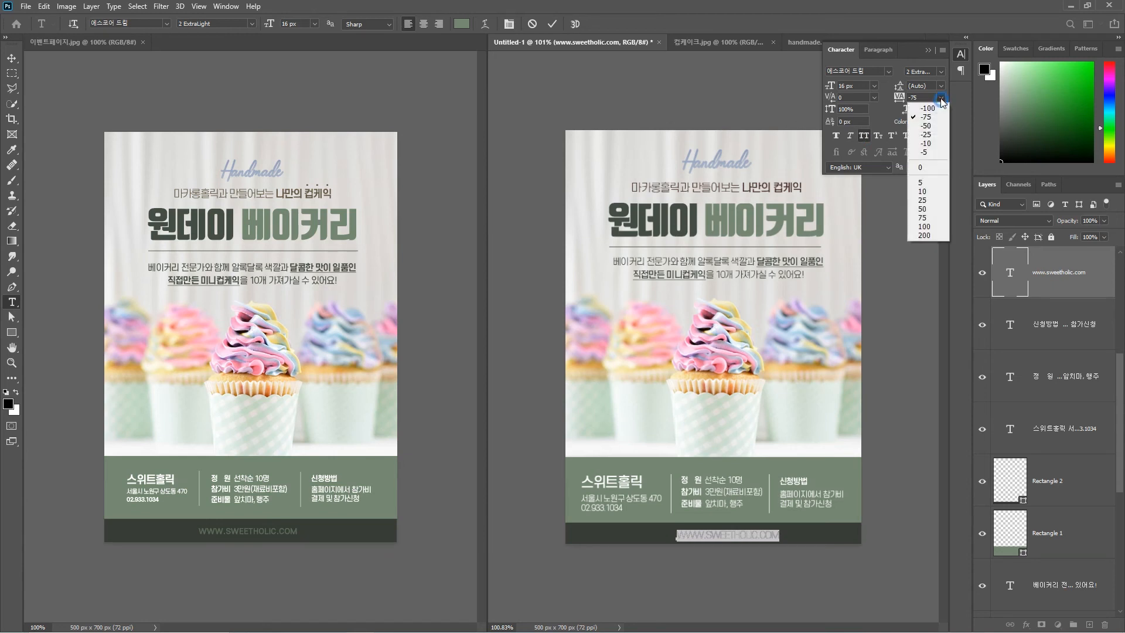
pyautogui.click(929, 167)
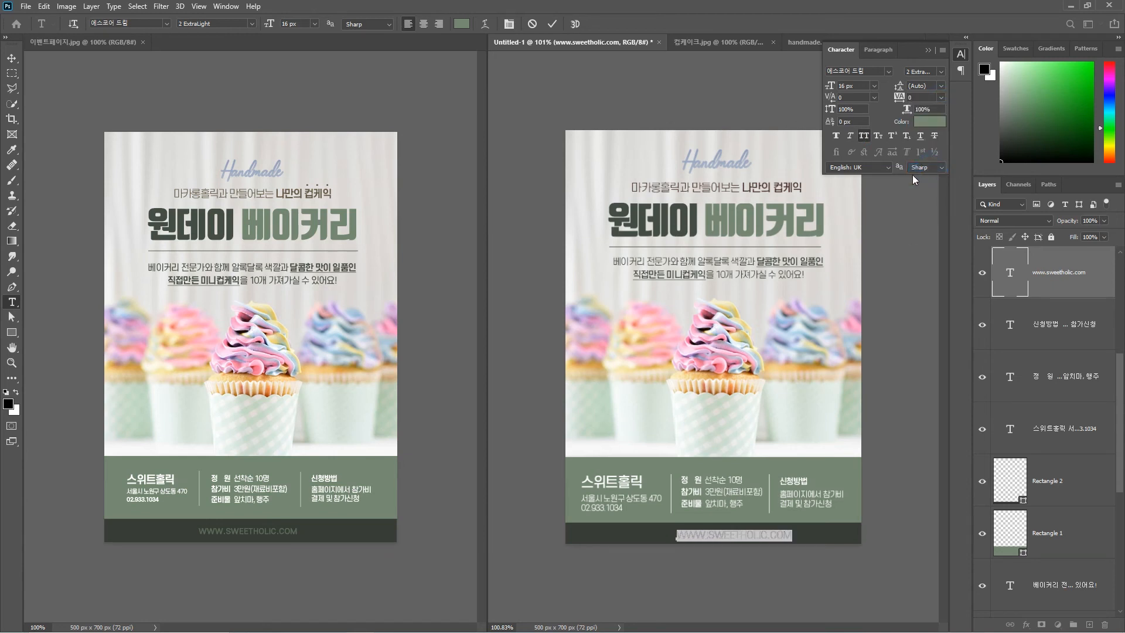
pyautogui.click(944, 72)
pyautogui.click(941, 126)
# Scale the web address down to about 12.92 px and adjust its position to centre it in the dark bar
pyautogui.click(11, 59)
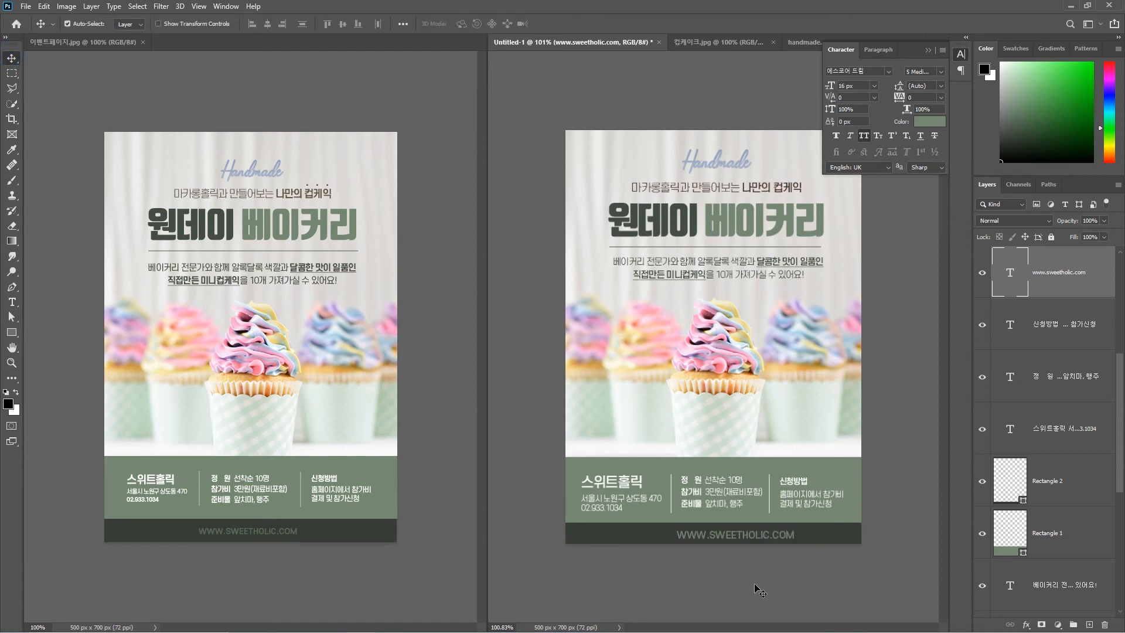
pyautogui.moveTo(750, 540)
pyautogui.mouseDown()
pyautogui.moveTo(735, 538)
pyautogui.moveTo(768, 529)
pyautogui.mouseUp()
pyautogui.hotkey('ctrl', 't')
pyautogui.press('Return')
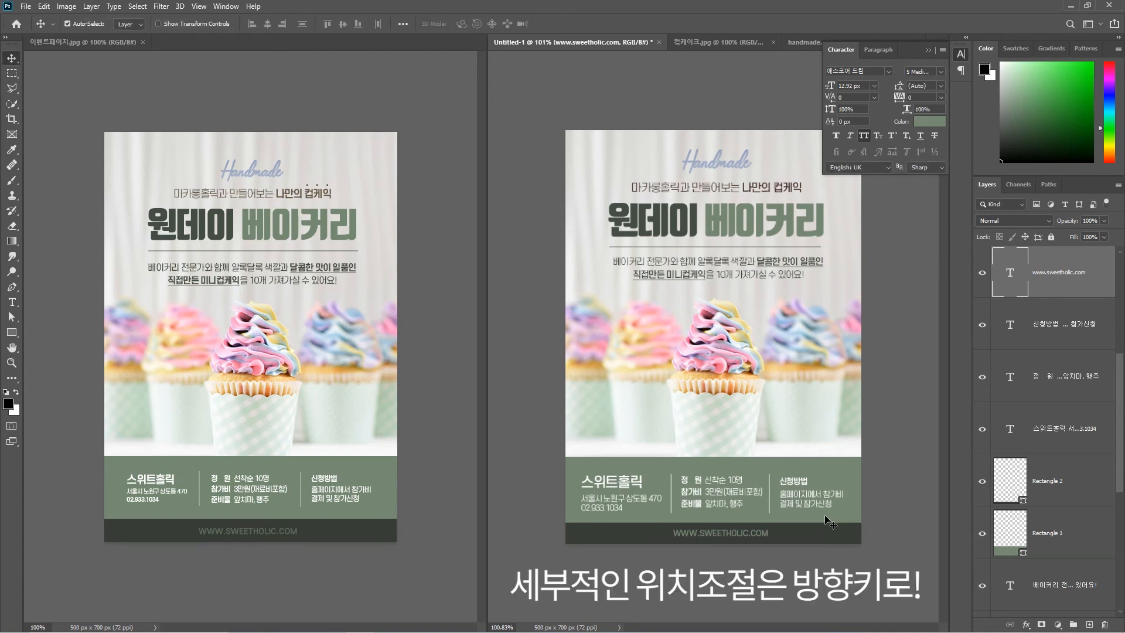
pyautogui.press('Left')
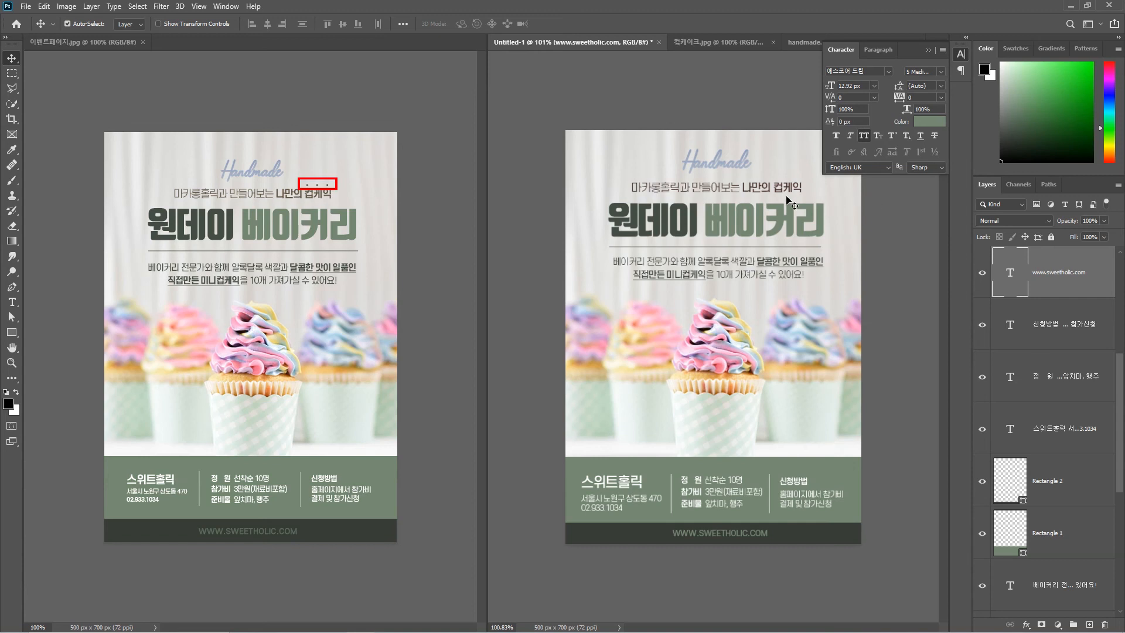
# Add a new text layer containing three periods above the word 컵케익 in the subtitle
pyautogui.click(9, 301)
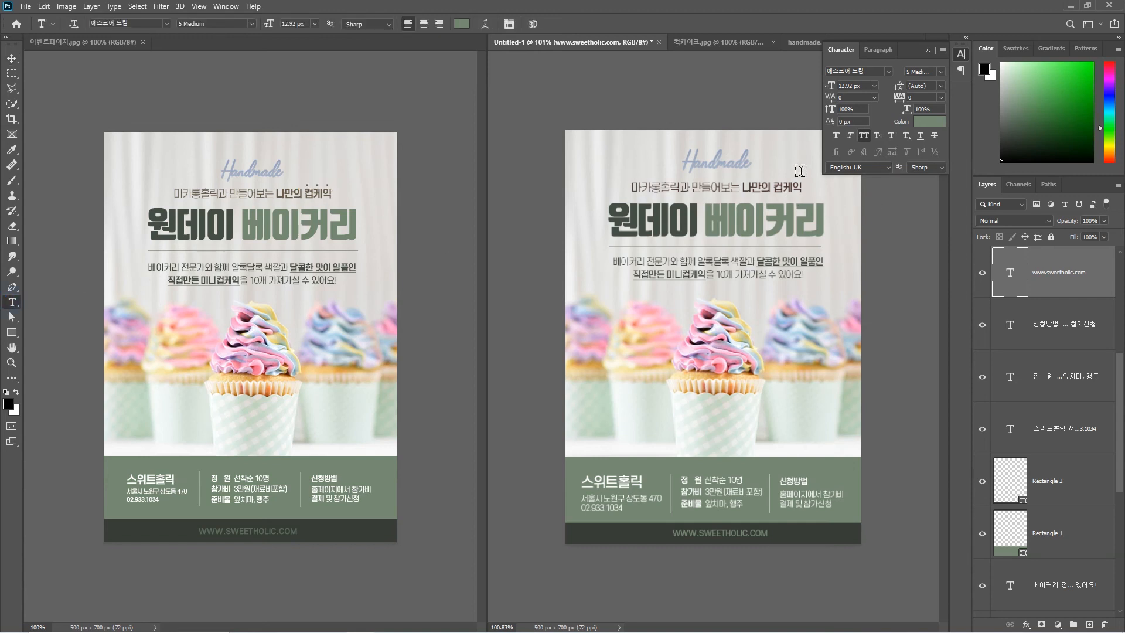
pyautogui.scroll(2, 801, 168)
pyautogui.moveTo(769, 121); pyautogui.dragTo(661, 235)
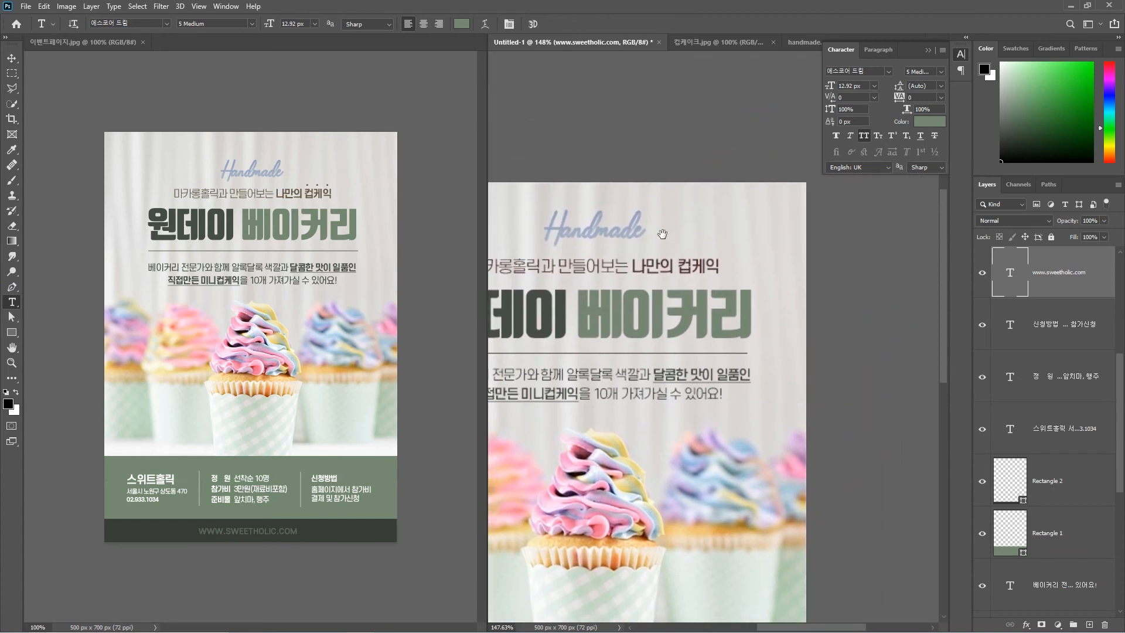
pyautogui.scroll(2, 691, 233)
pyautogui.click(674, 245)
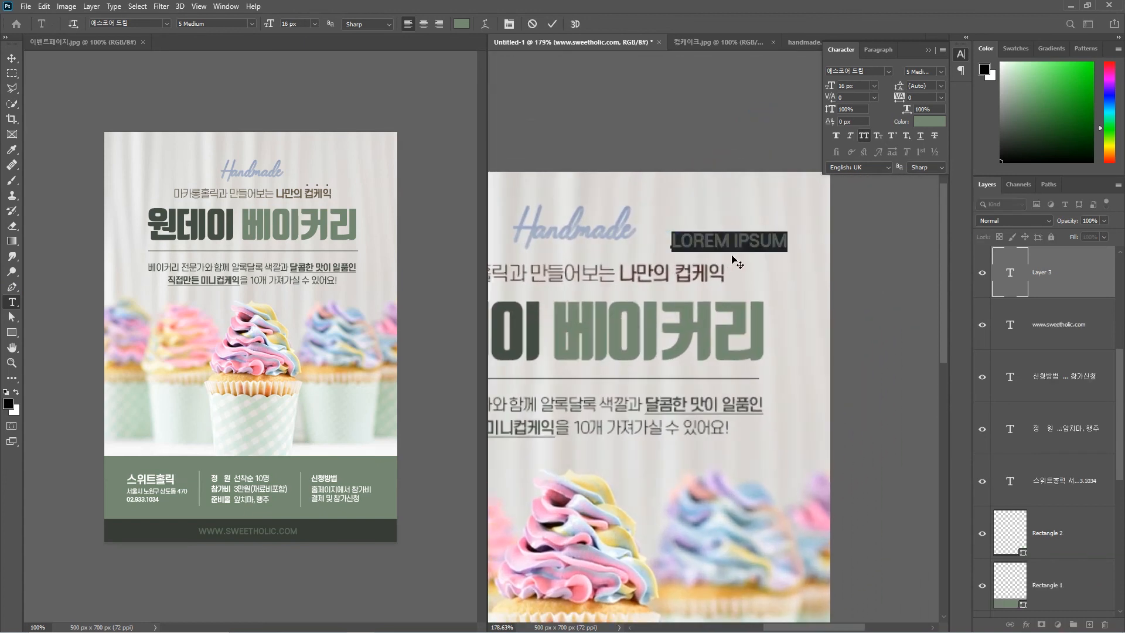
pyautogui.write('...')
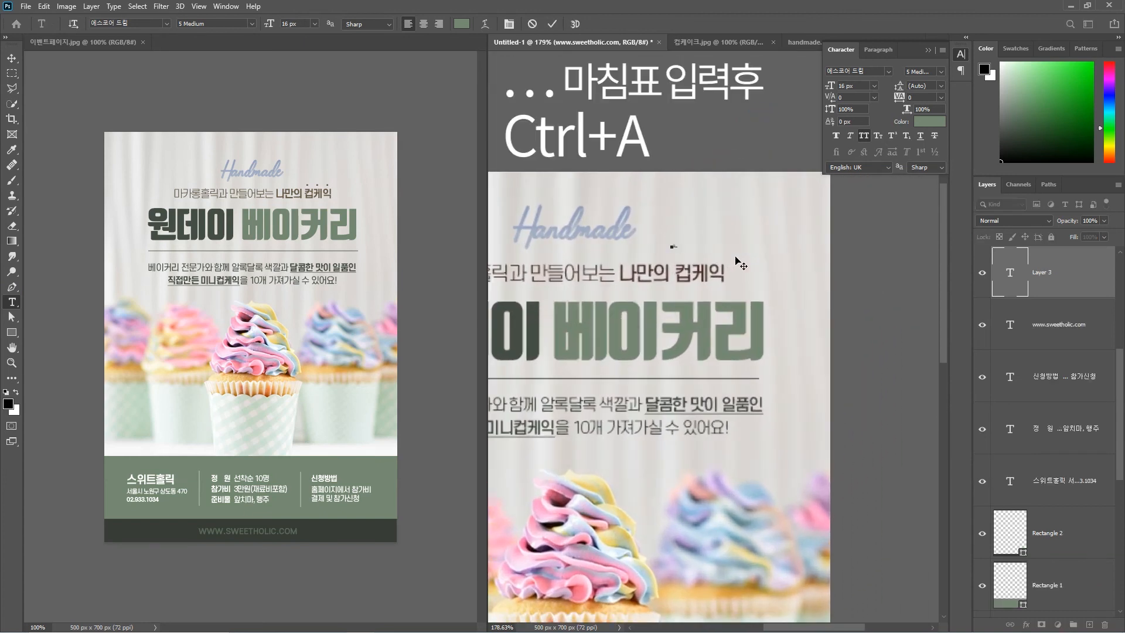
# Set the three periods to 24 px with tracking 200
pyautogui.hotkey('ctrl', 'a')
pyautogui.press('ctrl')
pyautogui.click(874, 85)
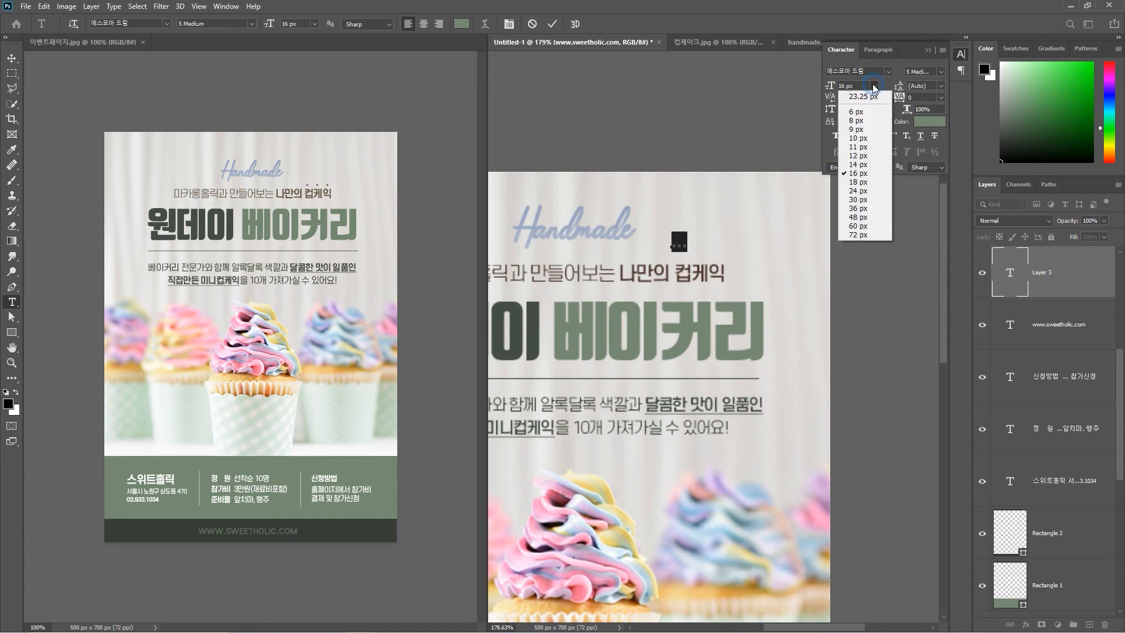
pyautogui.click(858, 190)
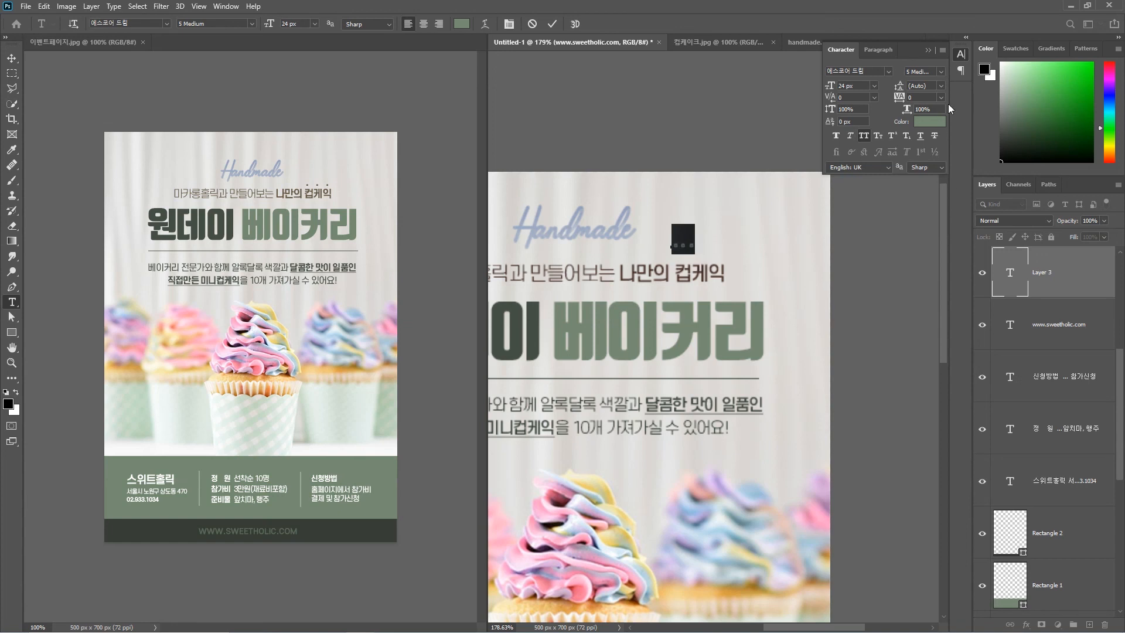
pyautogui.click(941, 97)
pyautogui.click(924, 247)
pyautogui.click(685, 243)
# Move the three dots directly above the characters of 컵케익 and set their tracking to 320
pyautogui.click(12, 58)
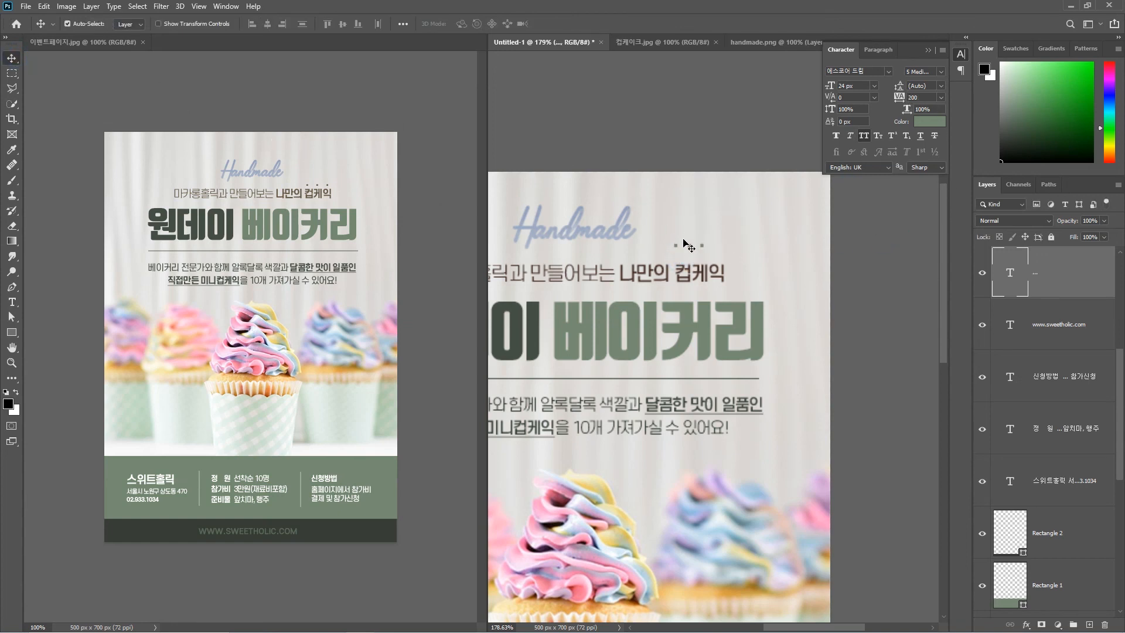
pyautogui.moveTo(694, 251); pyautogui.dragTo(699, 258)
pyautogui.click(11, 302)
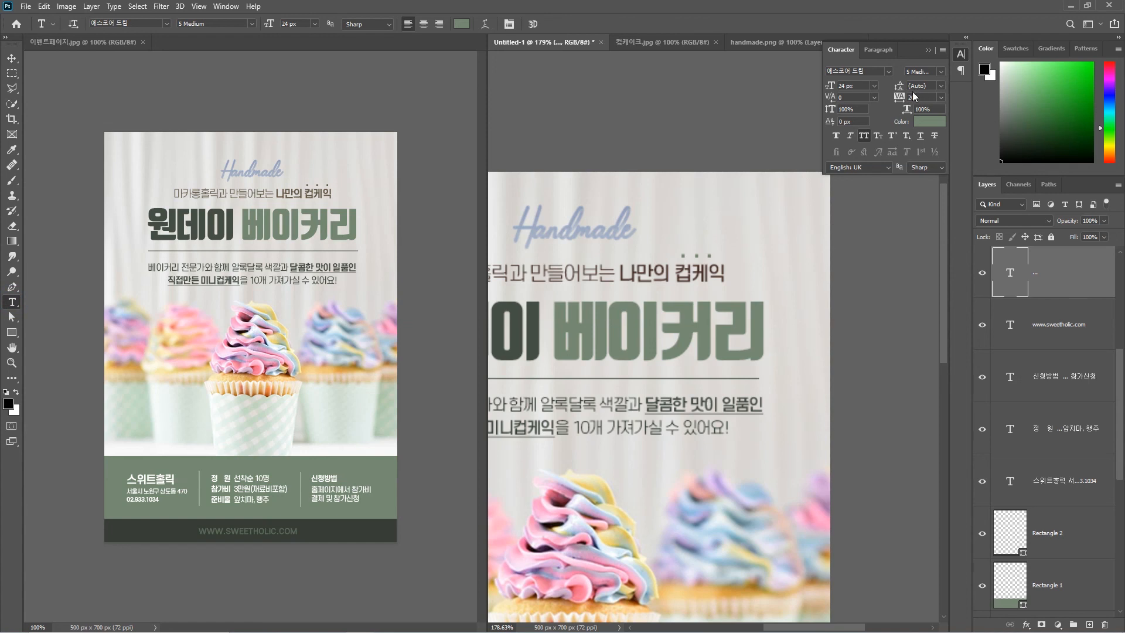
pyautogui.moveTo(901, 99); pyautogui.dragTo(910, 103)
# Recolor the three dots to #624e49, sampled from the brown 컵케익 text
pyautogui.click(930, 122)
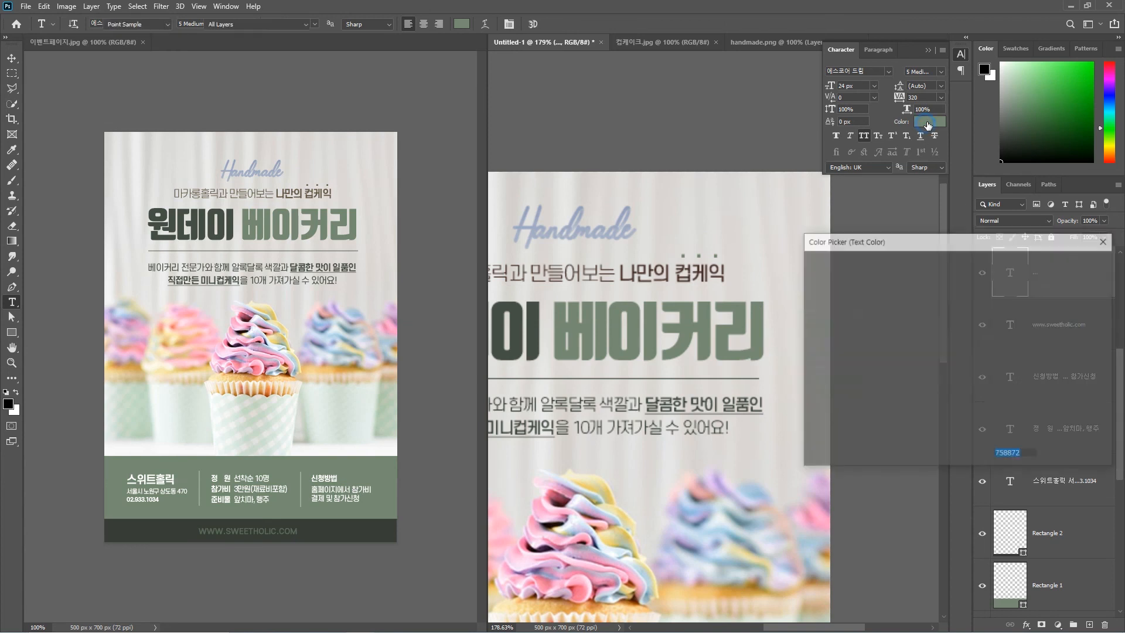
pyautogui.click(690, 268)
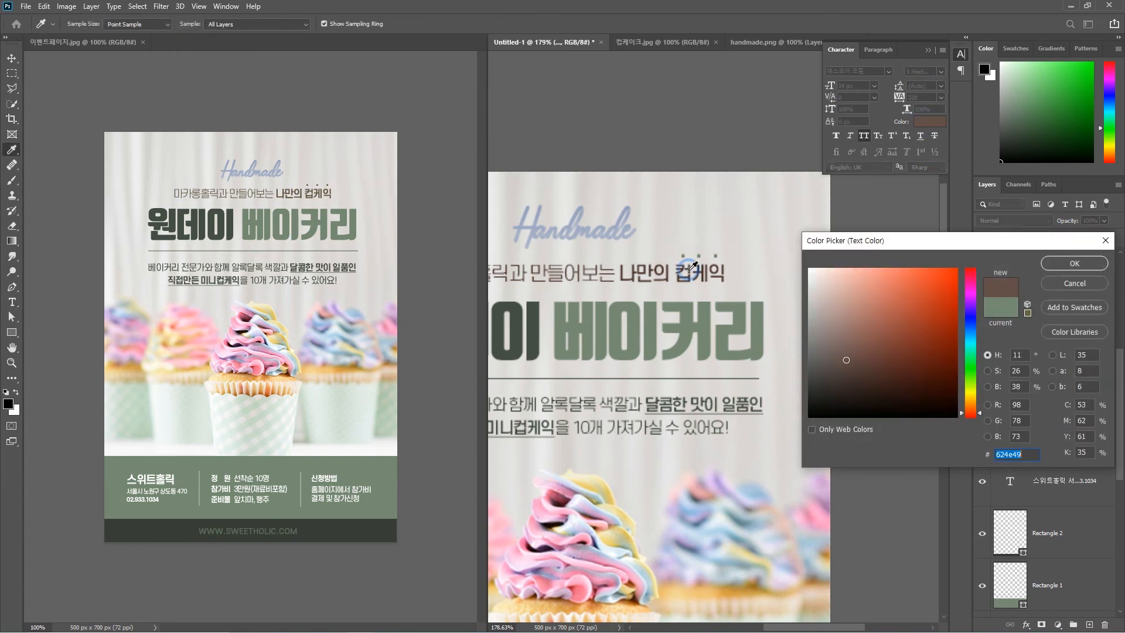
pyautogui.click(1084, 261)
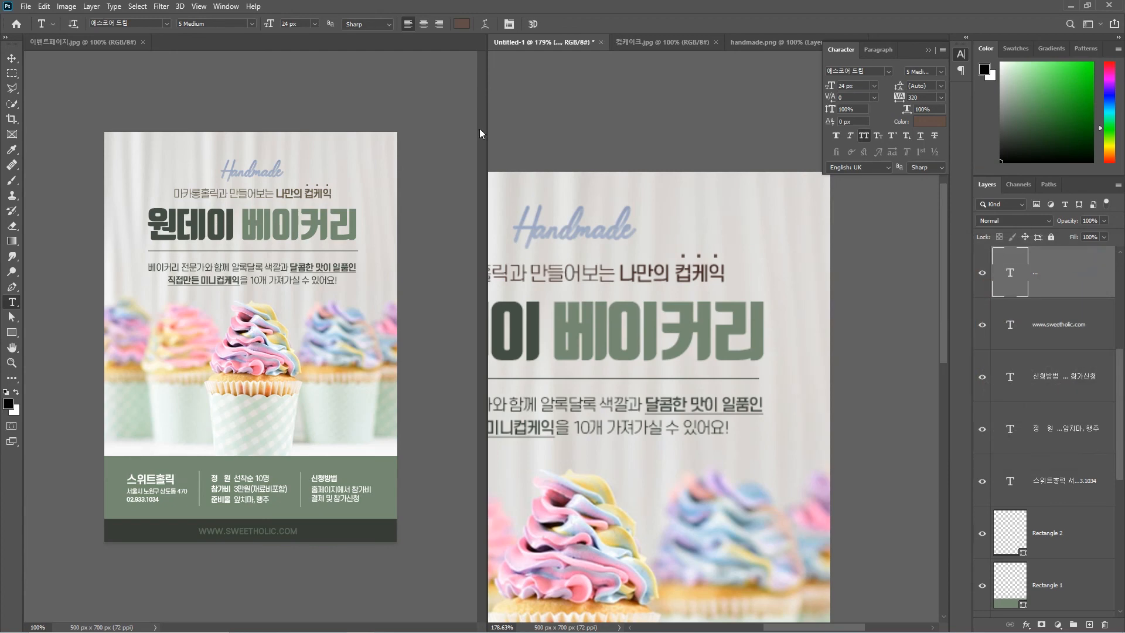
pyautogui.click(12, 58)
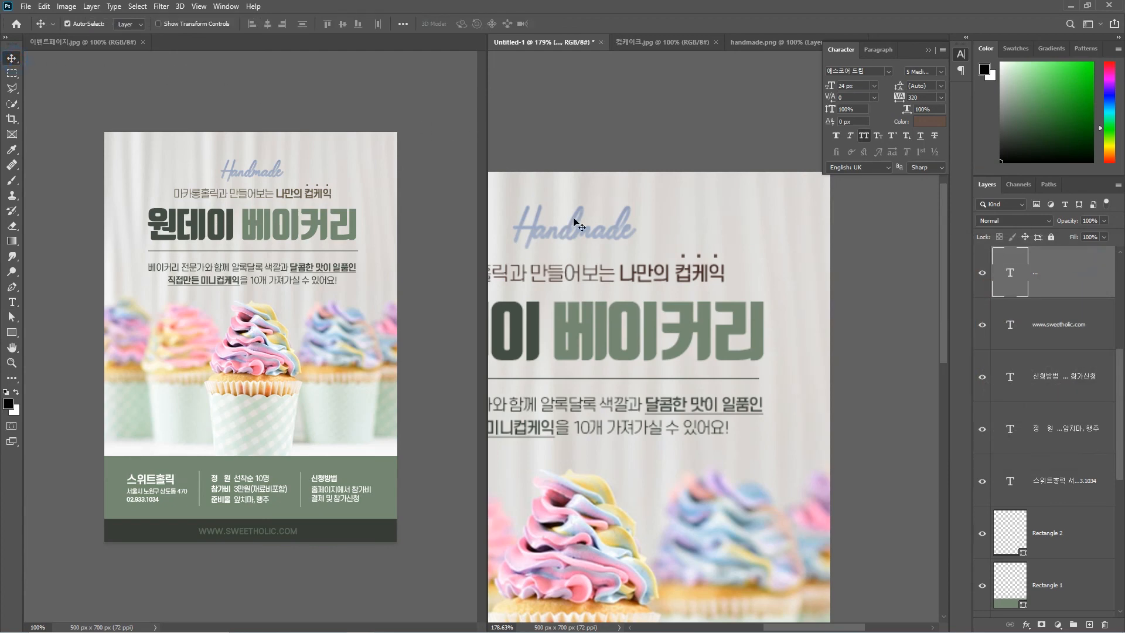
# Lower the layer opacity of both vertical divider lines in the green footer together, using the reference poster as the guide
pyautogui.scroll(4, 609, 234)
pyautogui.scroll(-5, 706, 217)
pyautogui.scroll(-4, 706, 218)
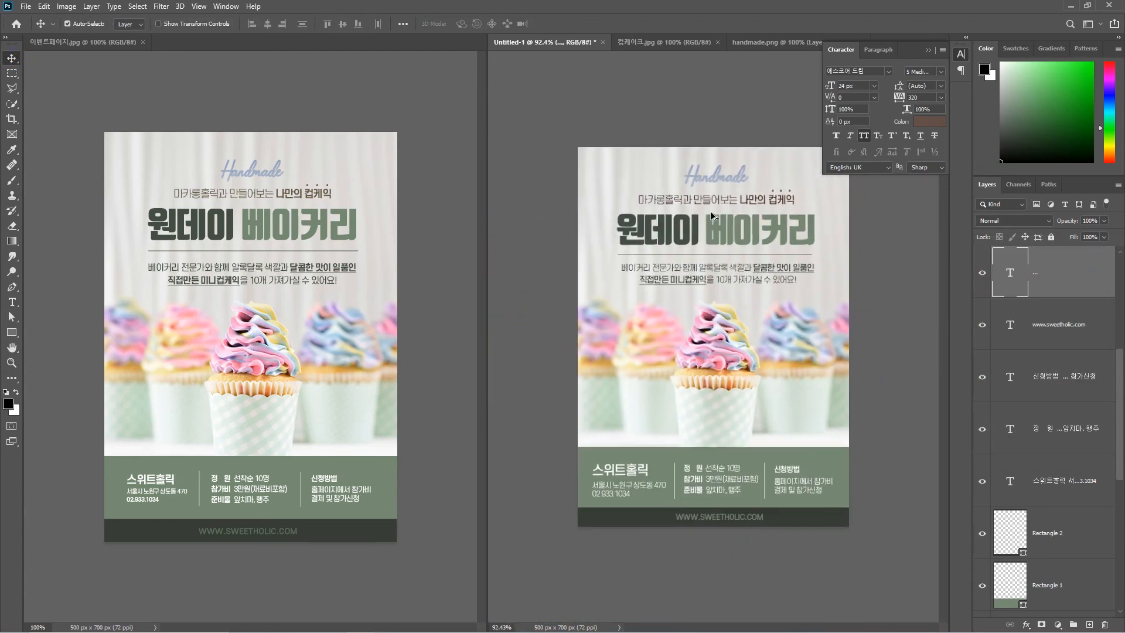
pyautogui.scroll(1, 864, 199)
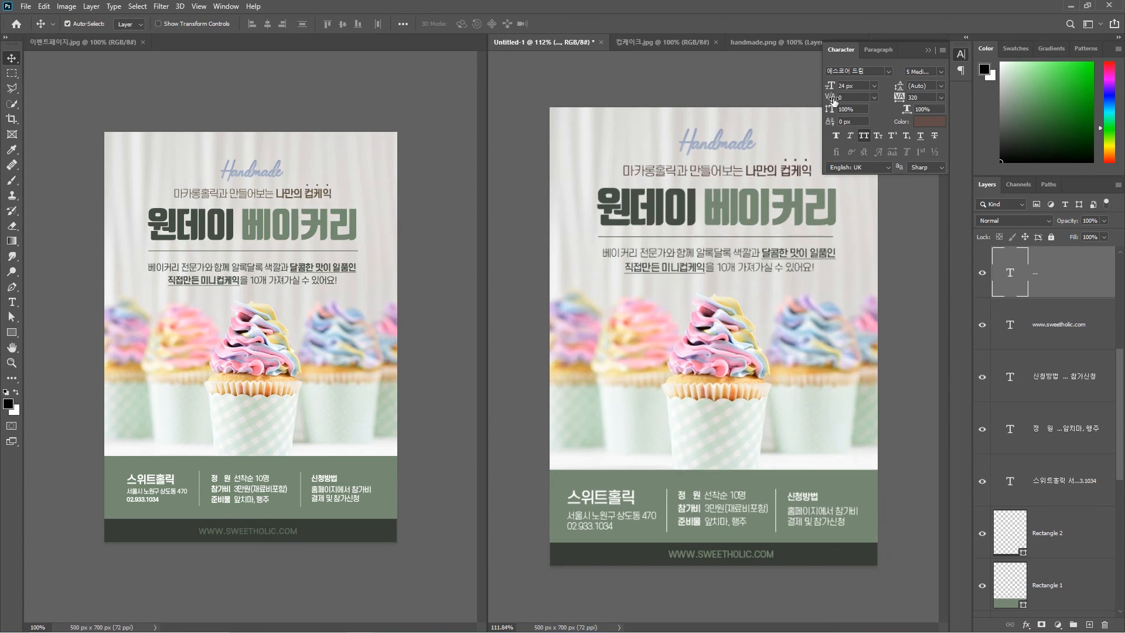
pyautogui.scroll(-1, 709, 336)
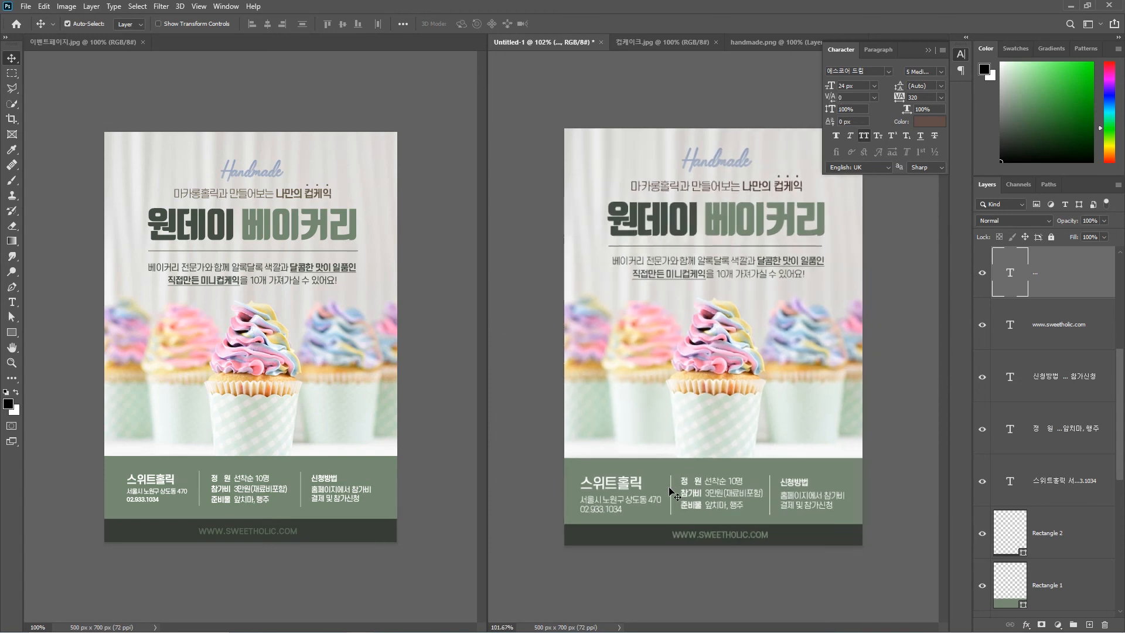
pyautogui.click(672, 492)
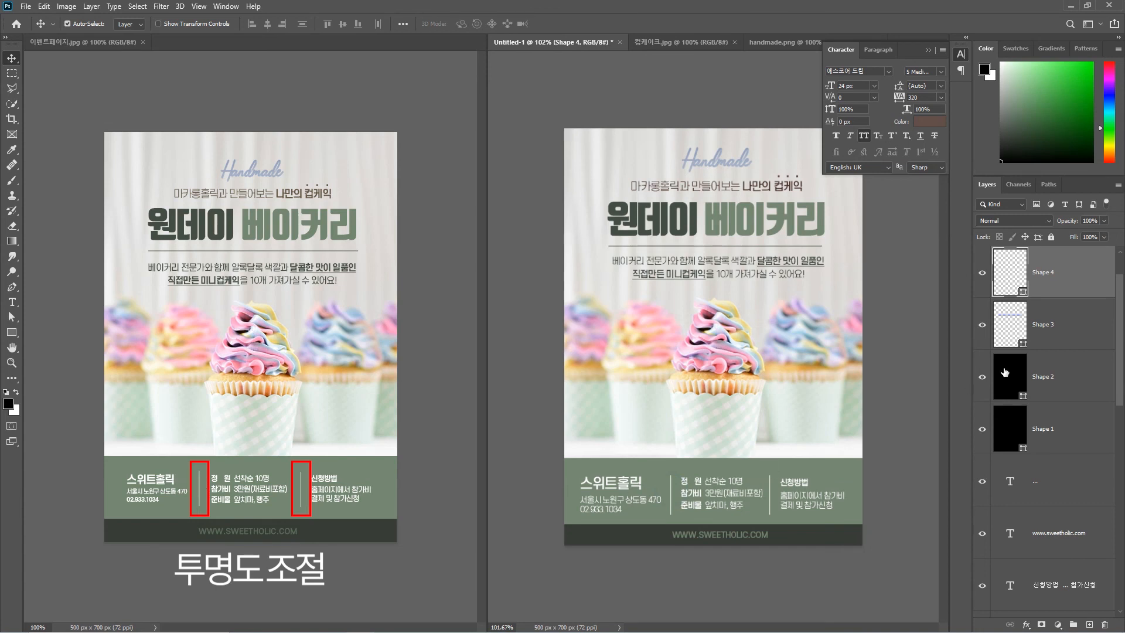
pyautogui.hotkey('ctrl', 'j')
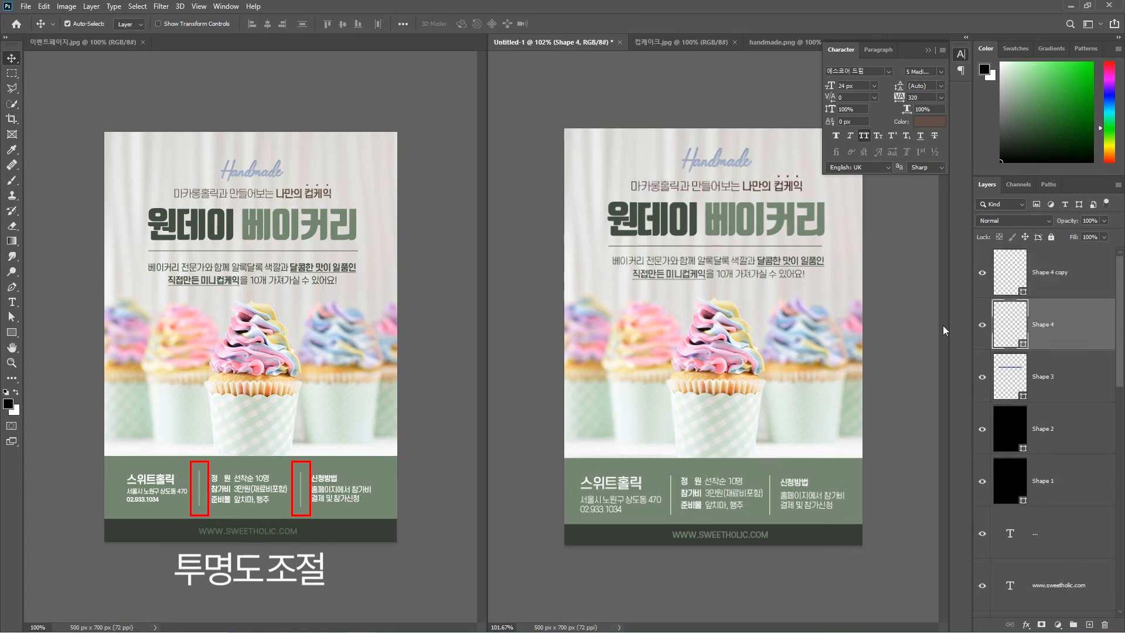
pyautogui.click(982, 326)
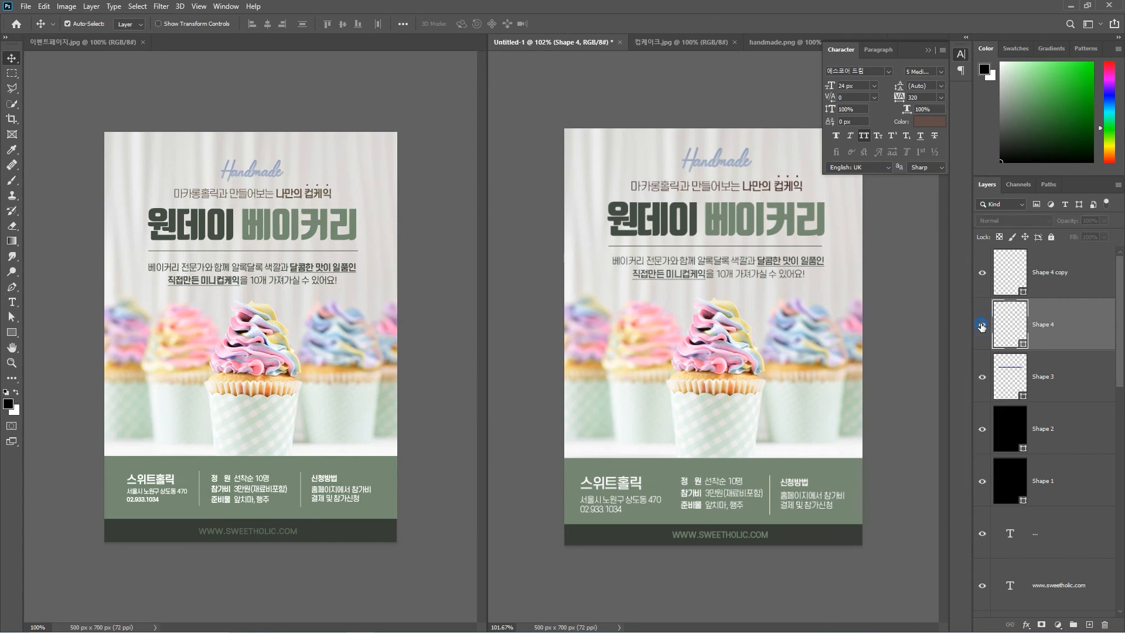
pyautogui.click(982, 325)
pyautogui.keyDown('shift'); pyautogui.click(1083, 273); pyautogui.keyUp('shift')
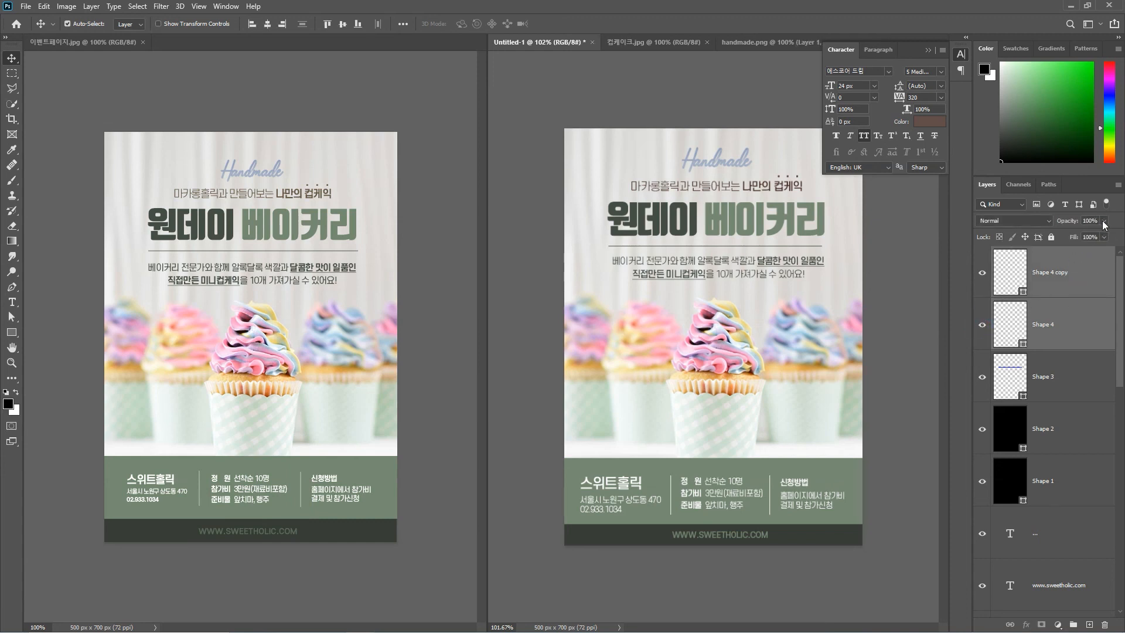
pyautogui.moveTo(1104, 225); pyautogui.dragTo(1096, 237)
pyautogui.moveTo(1081, 235); pyautogui.dragTo(1079, 236)
pyautogui.click(850, 445)
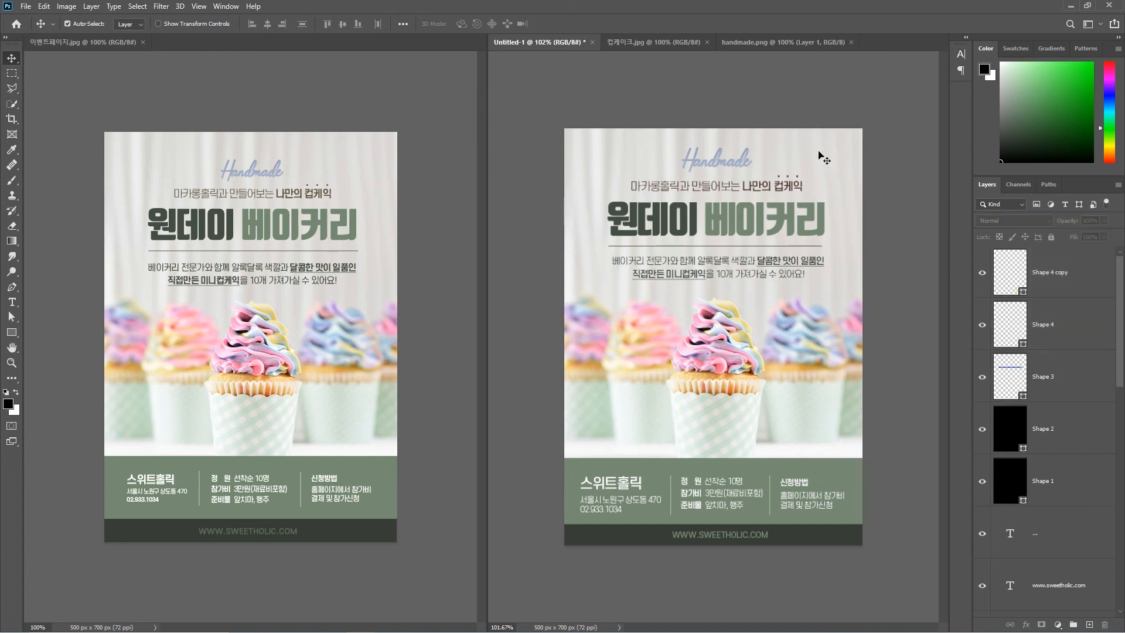
# Show only the type layers and scale the three footer text blocks together down to about 90%
pyautogui.click(622, 488)
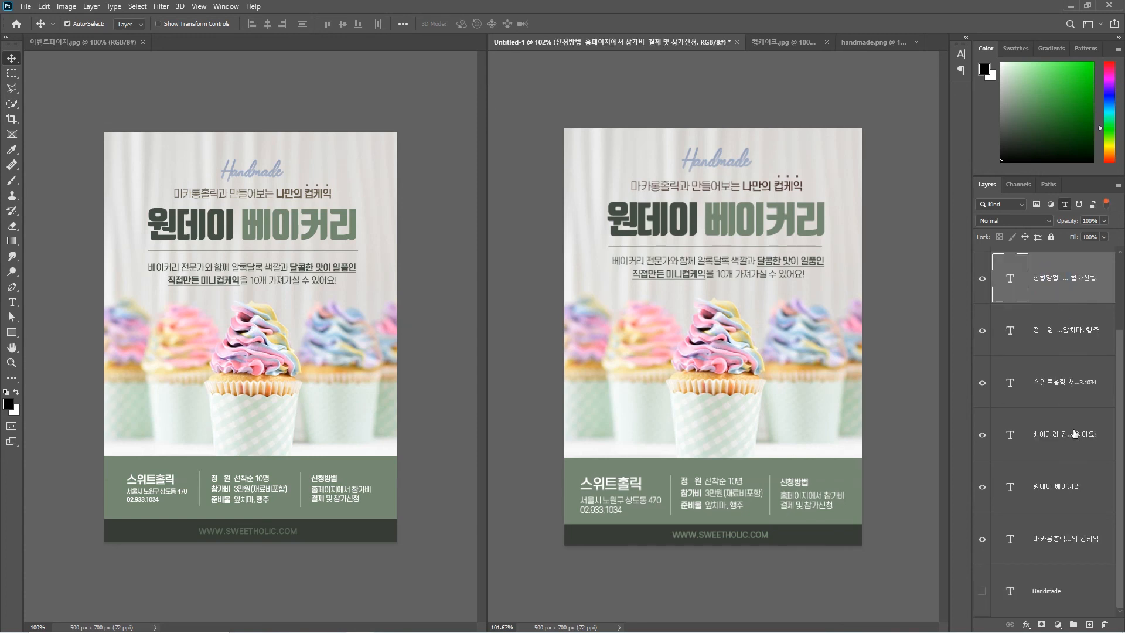
pyautogui.scroll(1, 1076, 439)
pyautogui.click(1078, 277)
pyautogui.click(1084, 326)
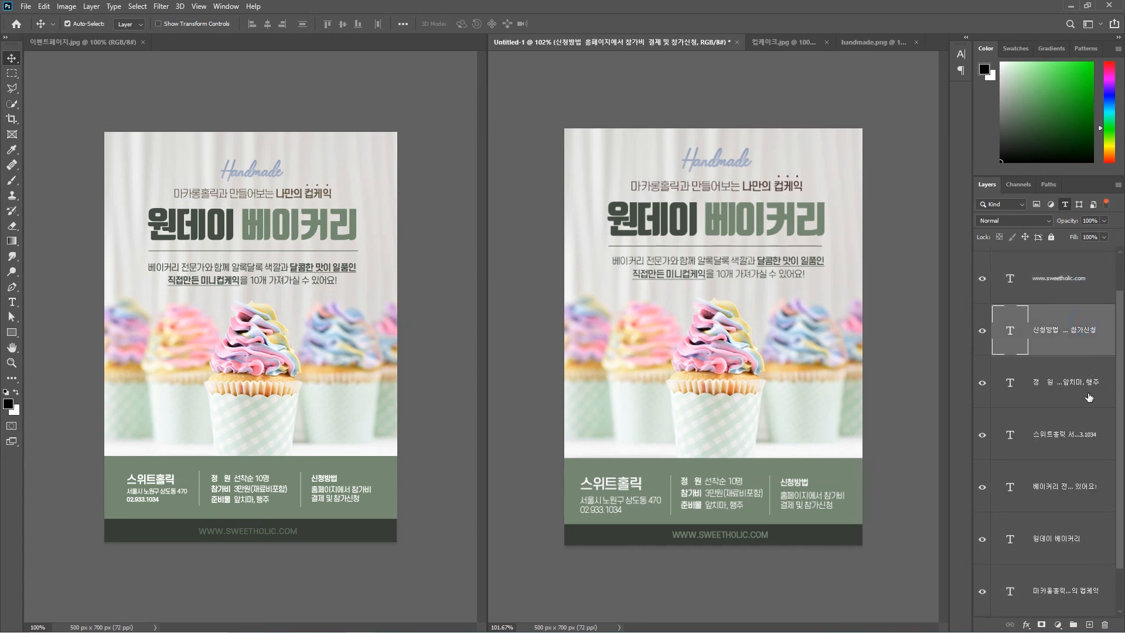
pyautogui.keyDown('shift'); pyautogui.click(1082, 454); pyautogui.keyUp('shift')
pyautogui.hotkey('ctrl', 't')
pyautogui.moveTo(844, 477); pyautogui.dragTo(831, 478)
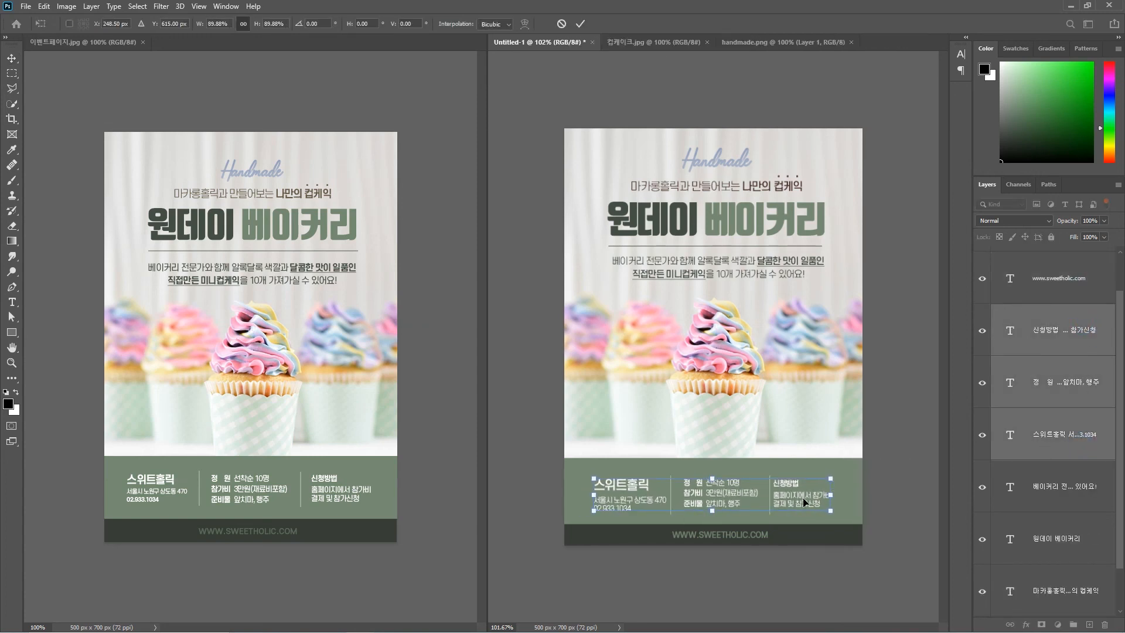
pyautogui.press('Return')
# Shift the 스위트홀릭 contact block slightly left and the 신청방법 block slightly right to balance their spacing around the dividers
pyautogui.moveTo(634, 485); pyautogui.dragTo(624, 487)
pyautogui.click(790, 484)
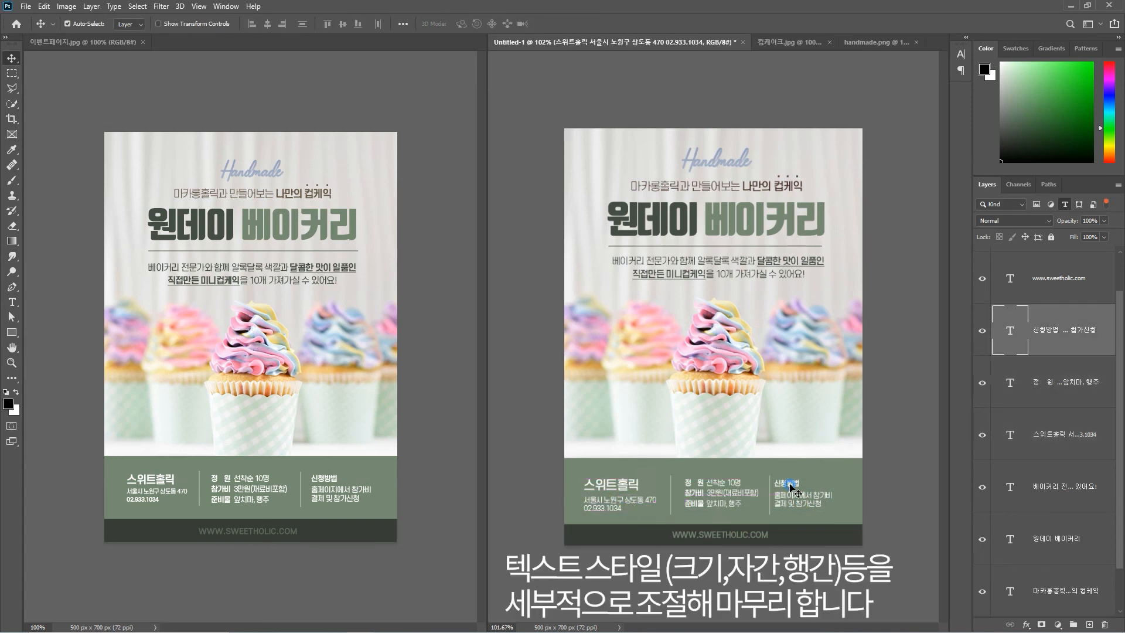
pyautogui.moveTo(790, 486); pyautogui.dragTo(797, 486)
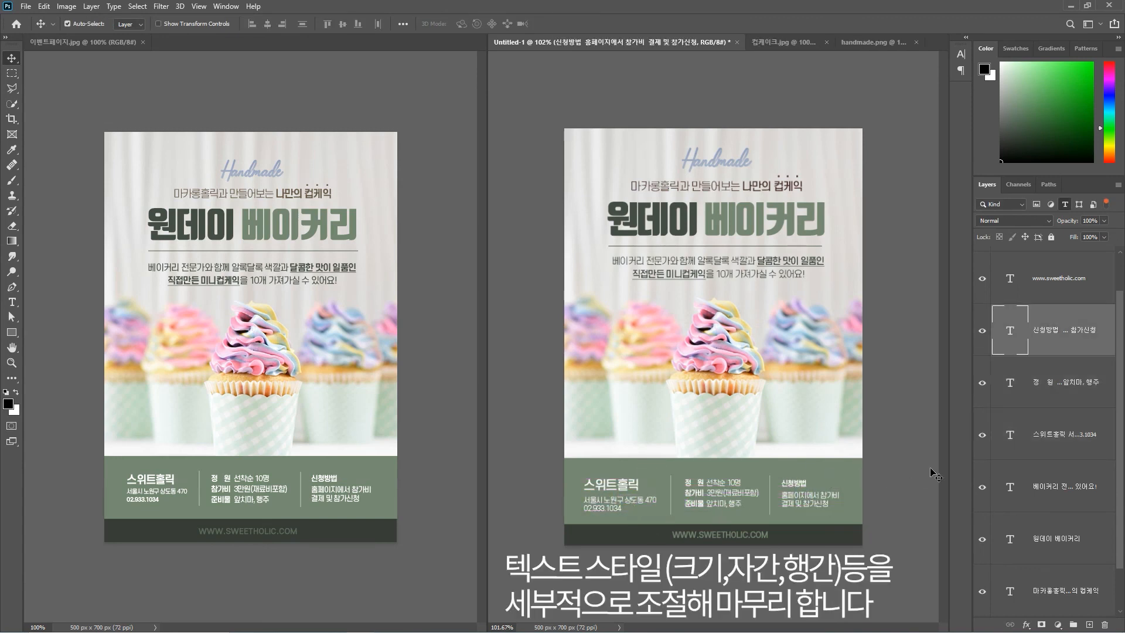